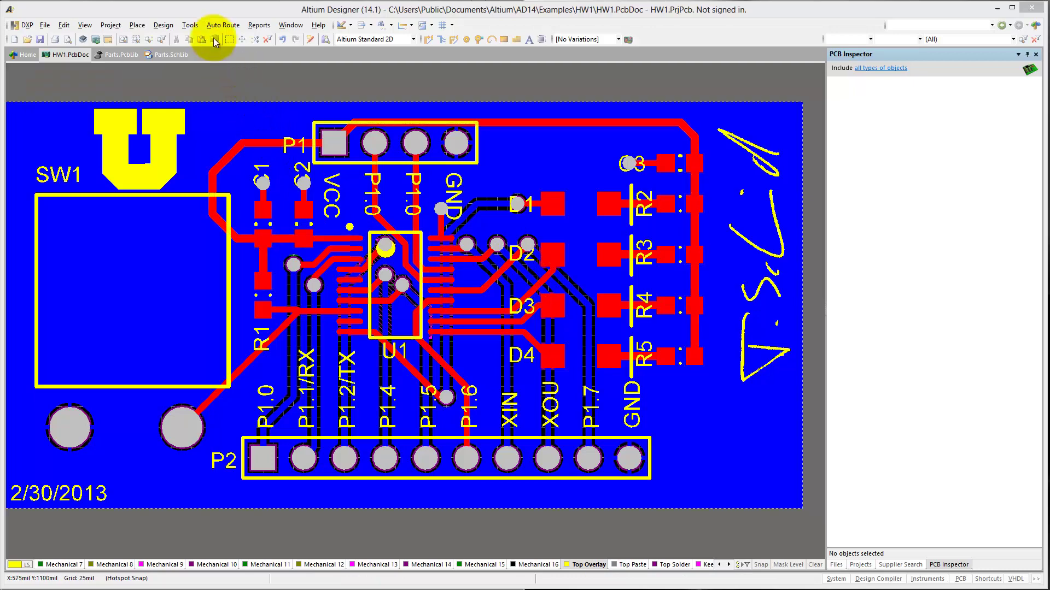
Step: Run Tools > Design Rule Check on HW1, listing Silk To Silk and Silk To Solder violations
{"action": "left_click", "coordinate": [189, 25]}
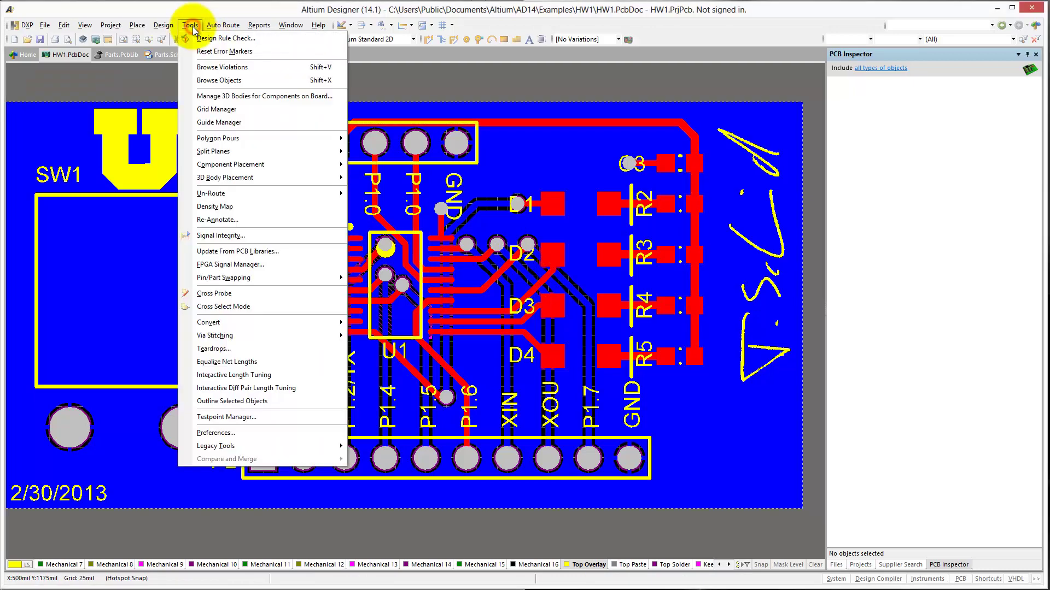
{"action": "left_click", "coordinate": [218, 38]}
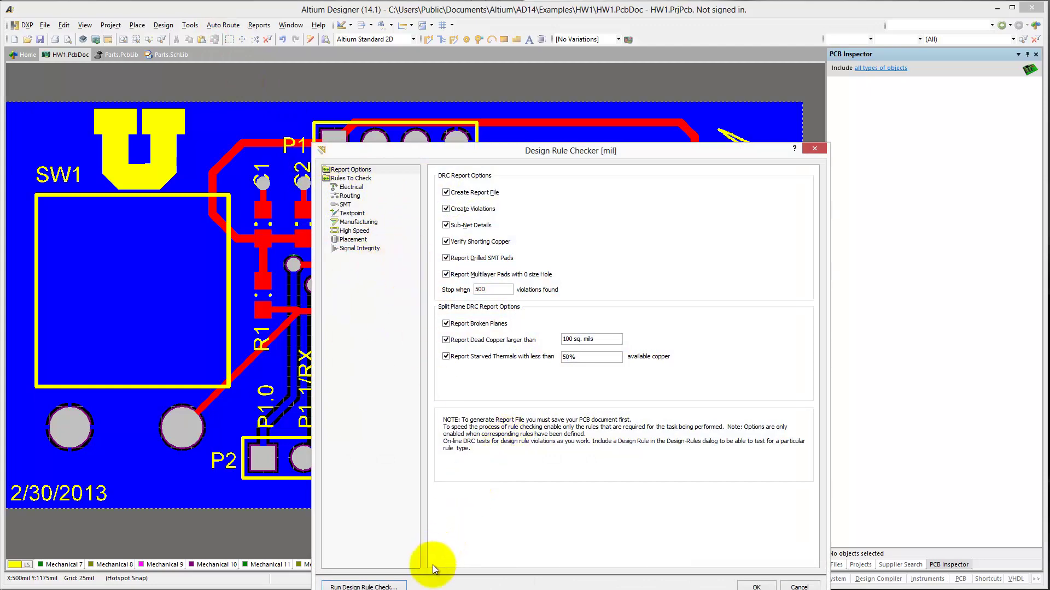
{"action": "left_click", "coordinate": [363, 586]}
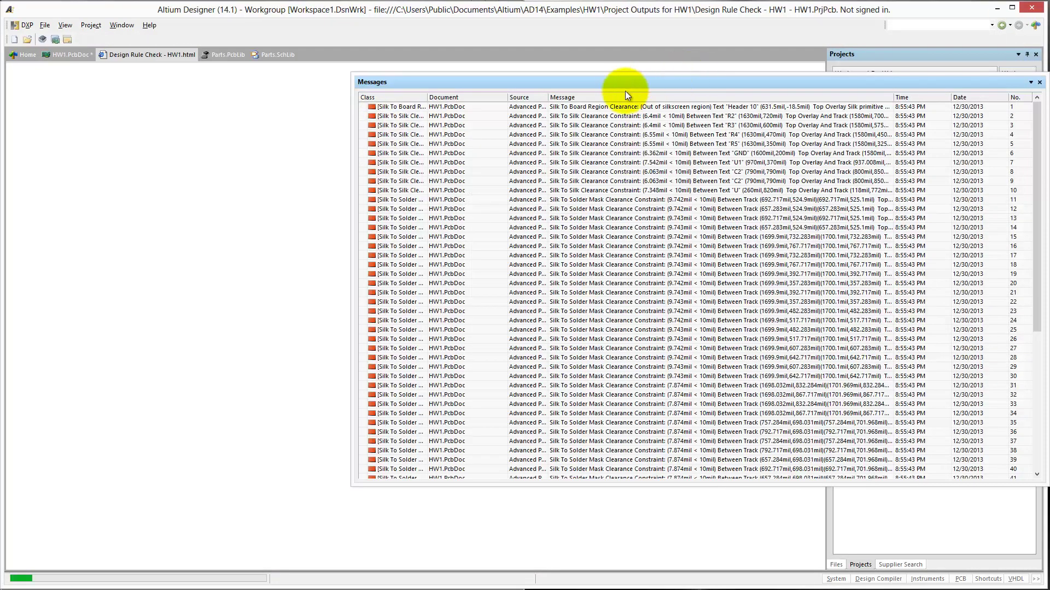
Step: Sort the 64 violations by Class with a widened column, then close Messages and the report
{"action": "left_click_drag", "start_coordinate": [620, 83], "coordinate": [251, 82]}
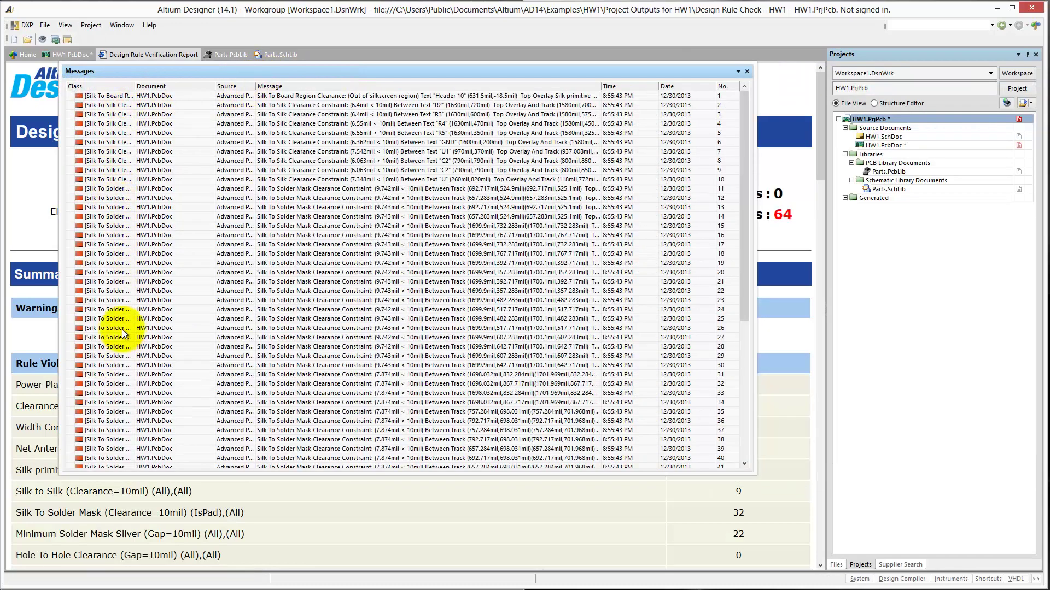
{"action": "left_click", "coordinate": [133, 86]}
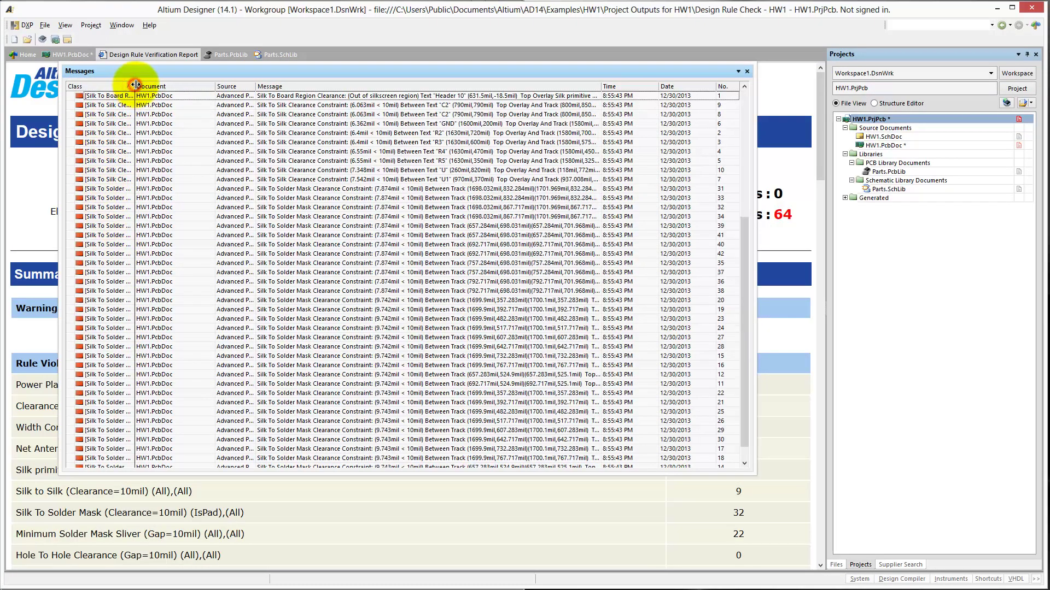
{"action": "left_click_drag", "start_coordinate": [144, 86], "coordinate": [273, 87]}
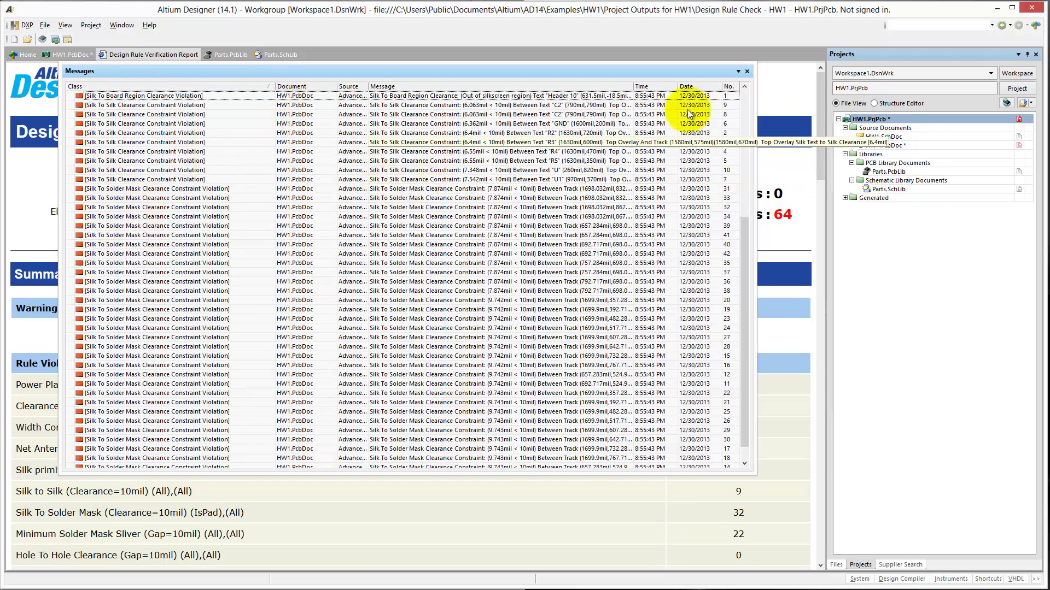
{"action": "left_click", "coordinate": [747, 71]}
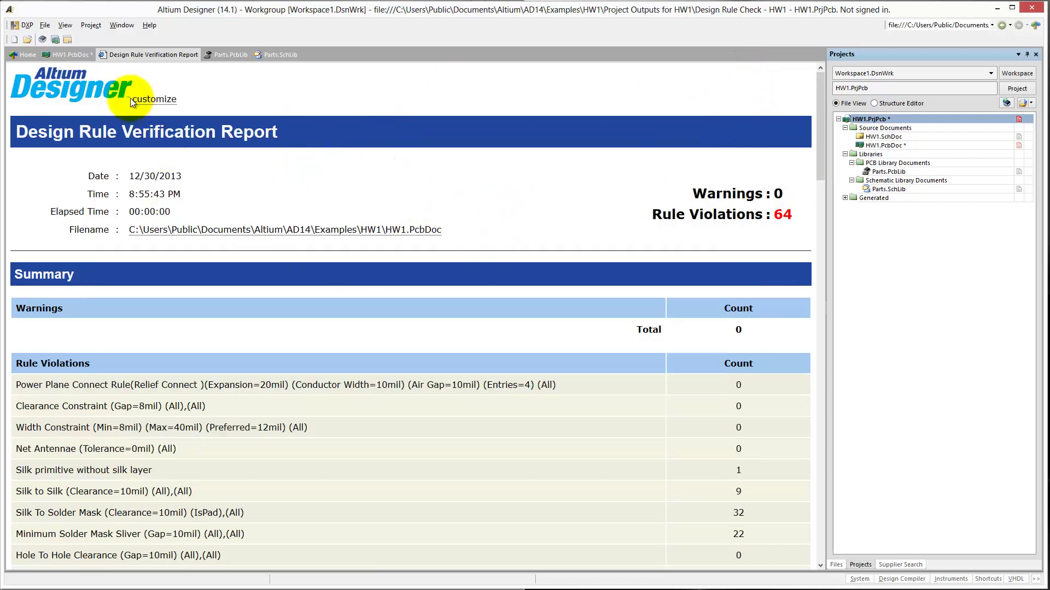
{"action": "right_click", "coordinate": [138, 56]}
{"action": "left_click", "coordinate": [167, 64]}
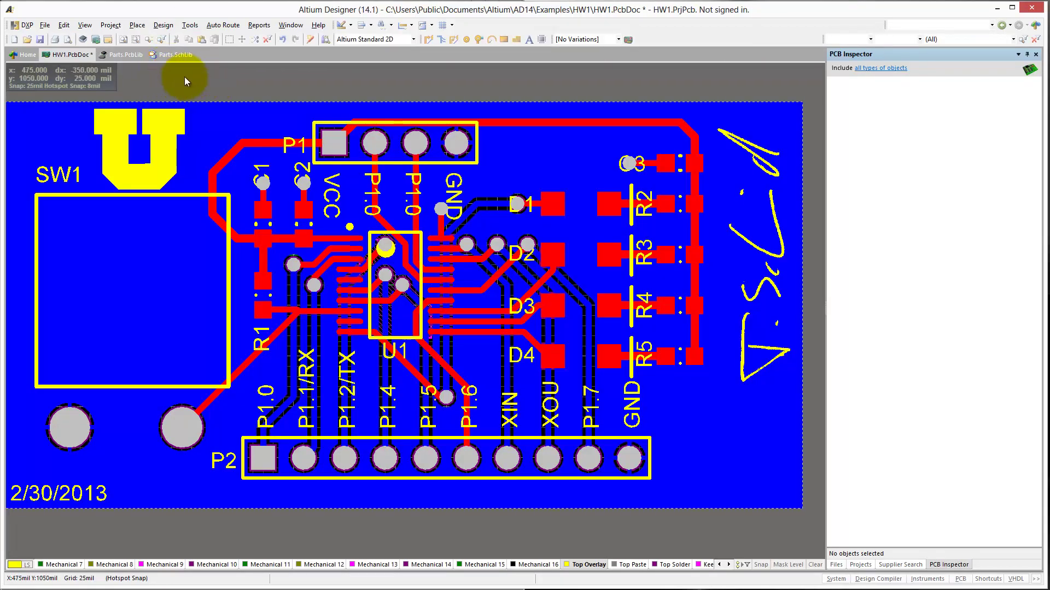
{"action": "left_click", "coordinate": [321, 157]}
{"action": "left_click", "coordinate": [163, 25]}
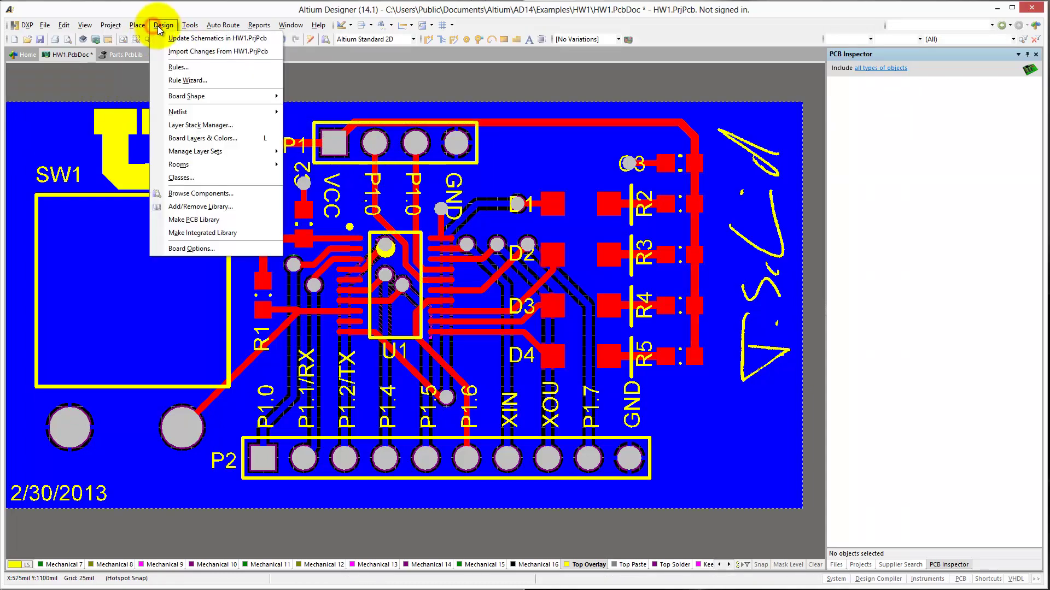
{"action": "left_click", "coordinate": [179, 67]}
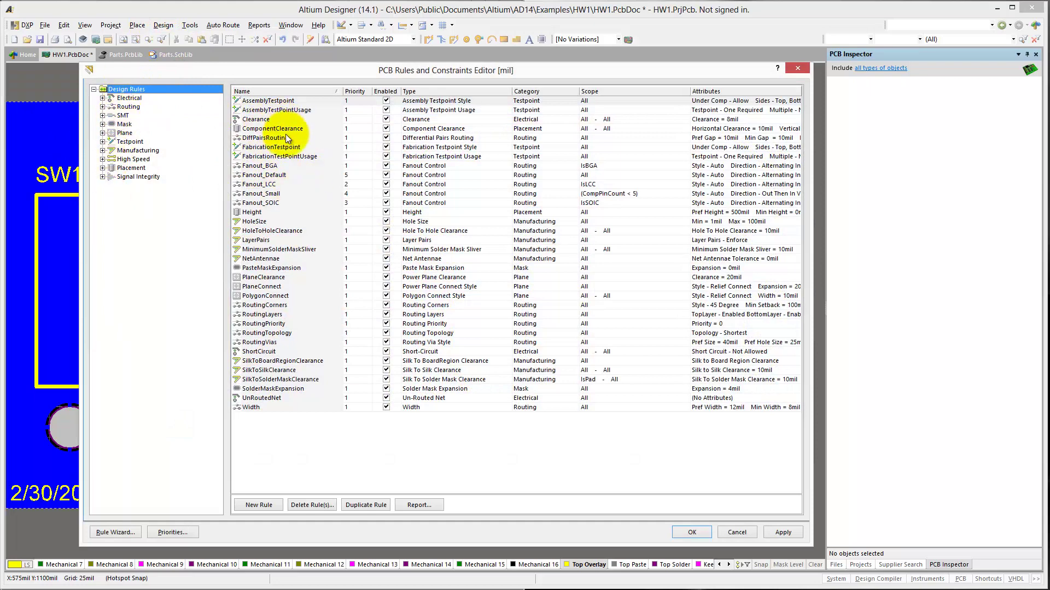
{"action": "left_click", "coordinate": [736, 533]}
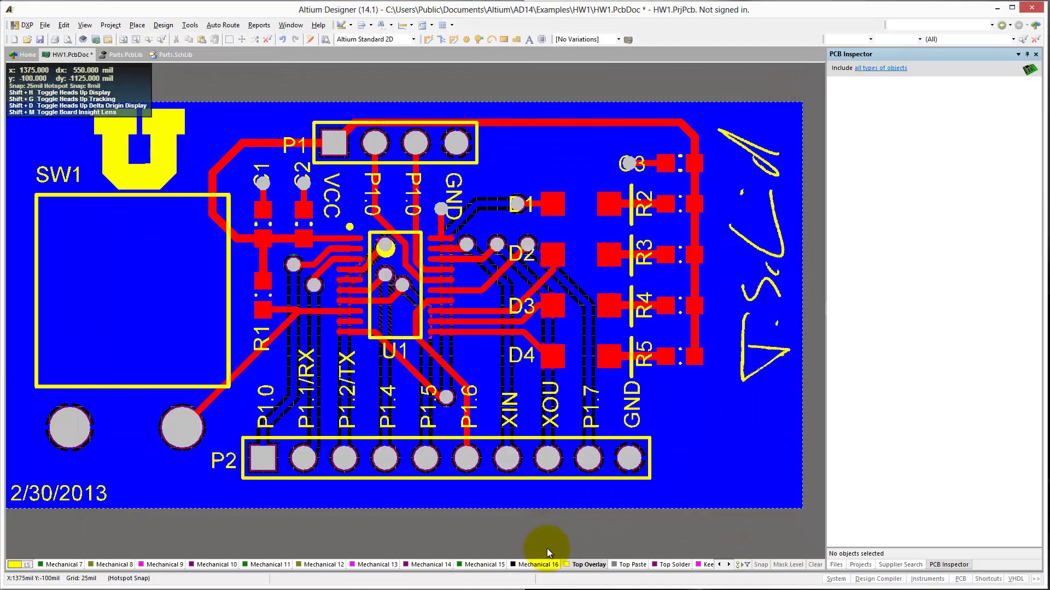
{"action": "key", "text": "shift"}
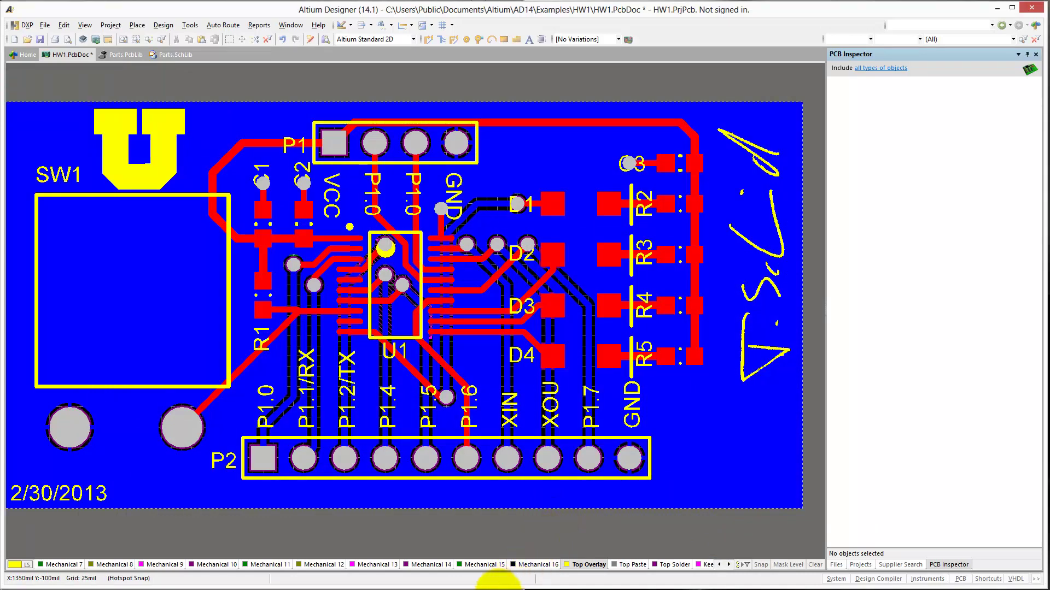
Step: Search Google in Chrome for 'DFM rules sunstone'
{"action": "left_click", "coordinate": [495, 589]}
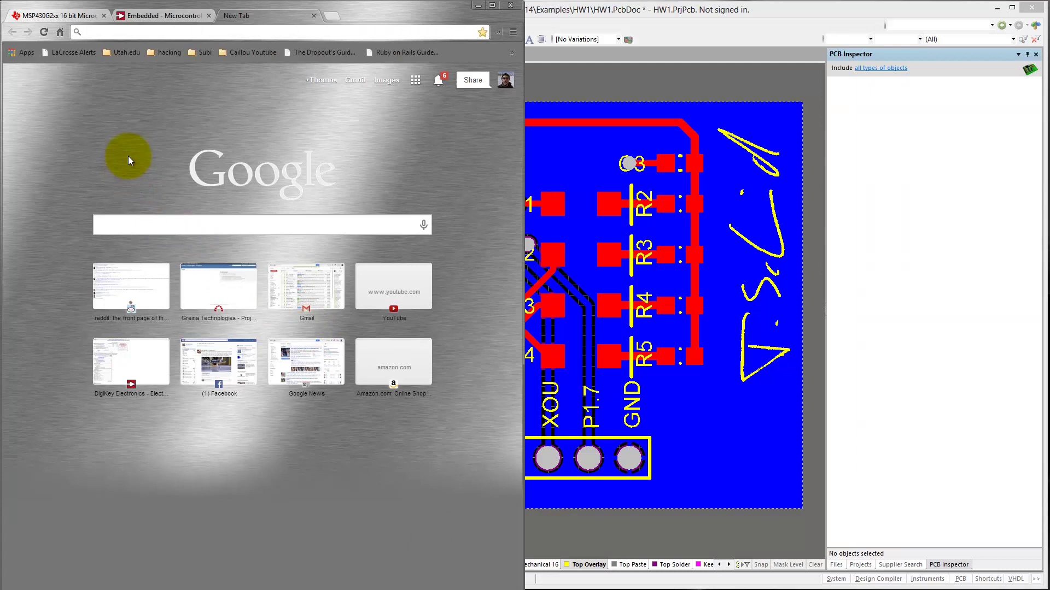
{"action": "left_click", "coordinate": [122, 220]}
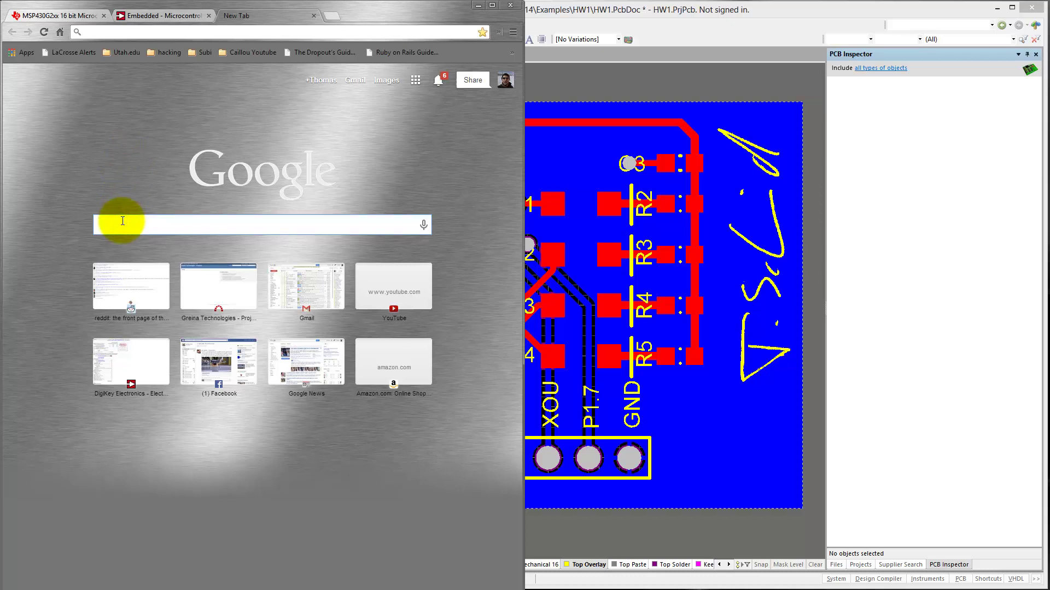
{"action": "type", "text": "DFM rules sunstone"}
{"action": "key", "text": "Return"}
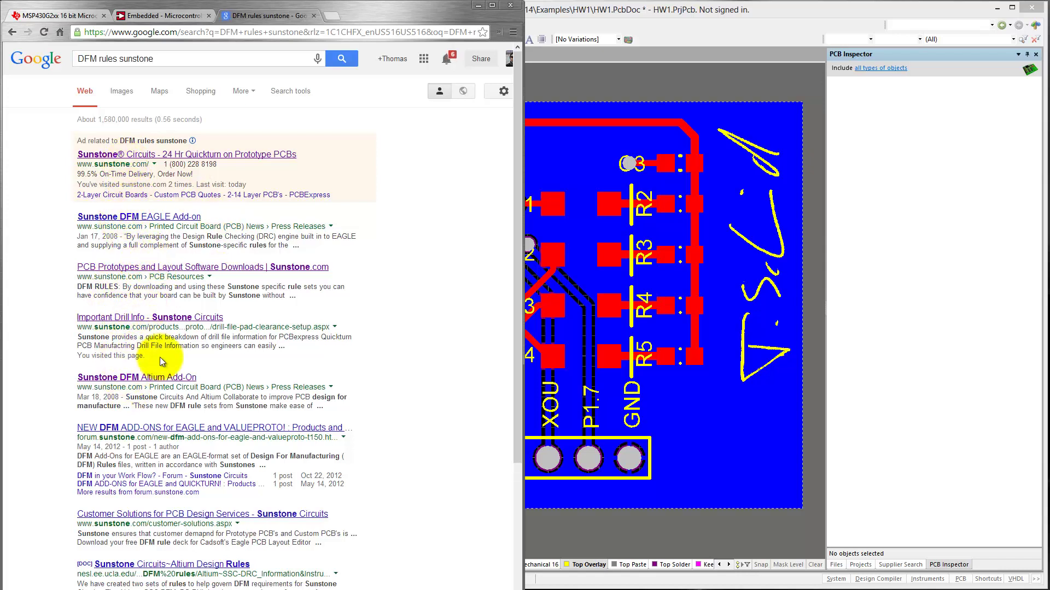
Step: Download the Altium_x005F_x007E_SSC-DFM rules.zip from Sunstone's Downloads page without registering
{"action": "left_click", "coordinate": [141, 379]}
{"action": "scroll", "coordinate": [180, 390], "scroll_direction": "down", "scroll_amount": 3}
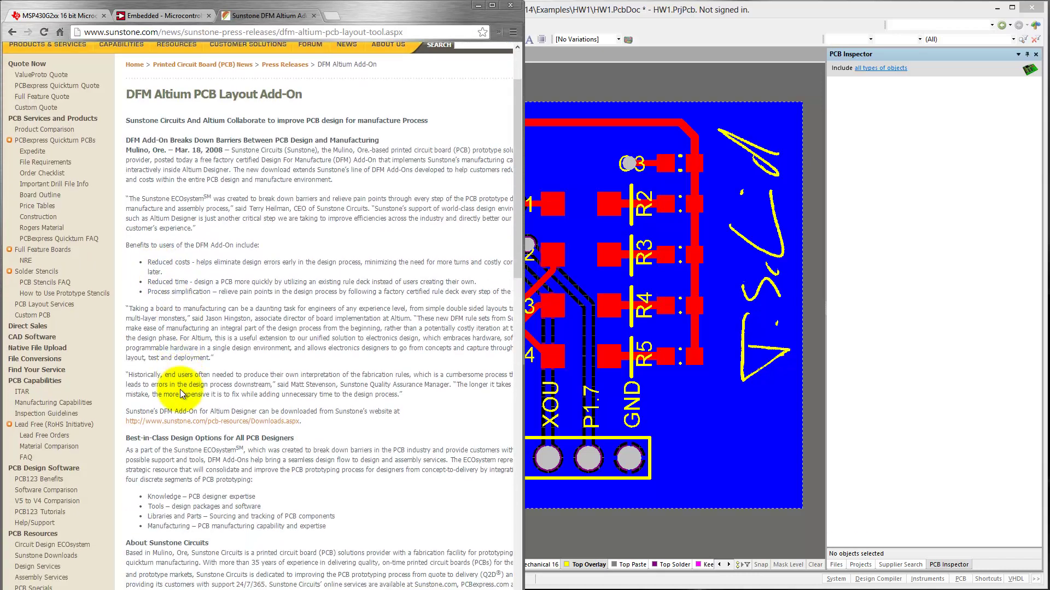
{"action": "left_click", "coordinate": [252, 422]}
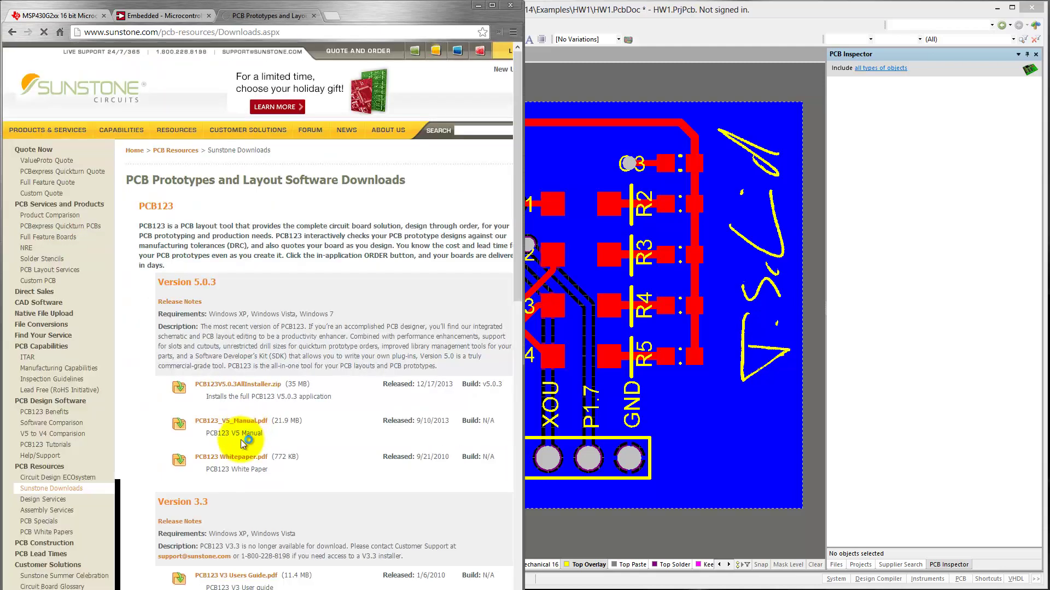
{"action": "scroll", "coordinate": [240, 439], "scroll_direction": "down", "scroll_amount": 8}
{"action": "scroll", "coordinate": [240, 442], "scroll_direction": "down", "scroll_amount": 1}
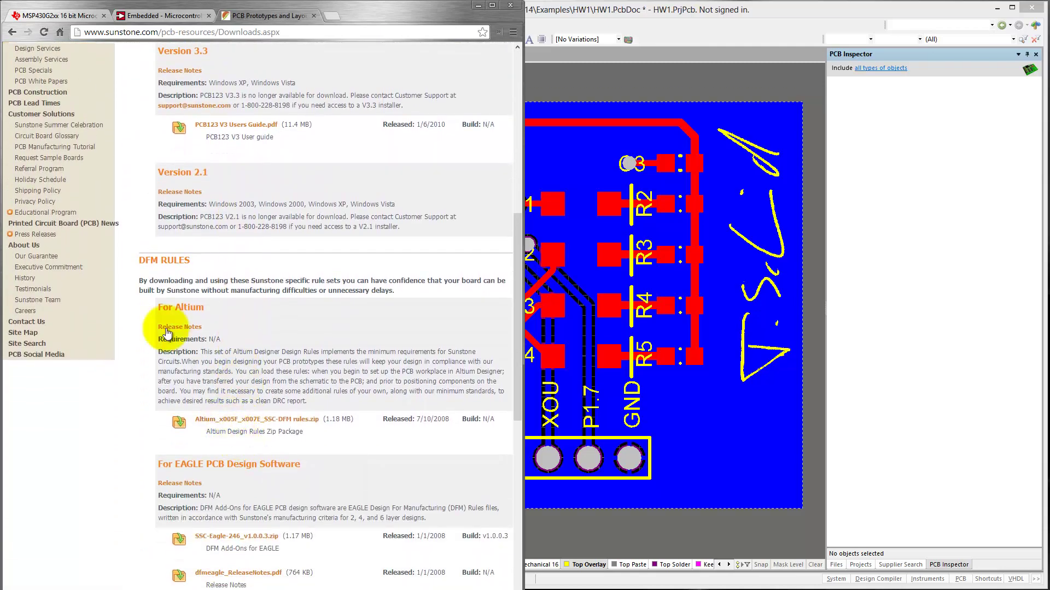
{"action": "left_click", "coordinate": [271, 418]}
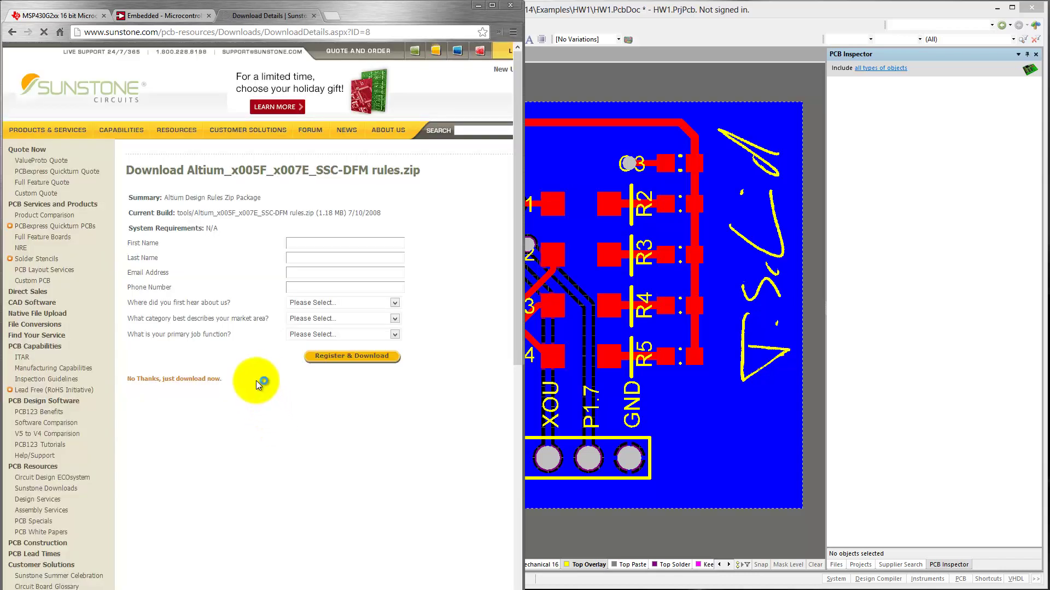
{"action": "left_click", "coordinate": [208, 379]}
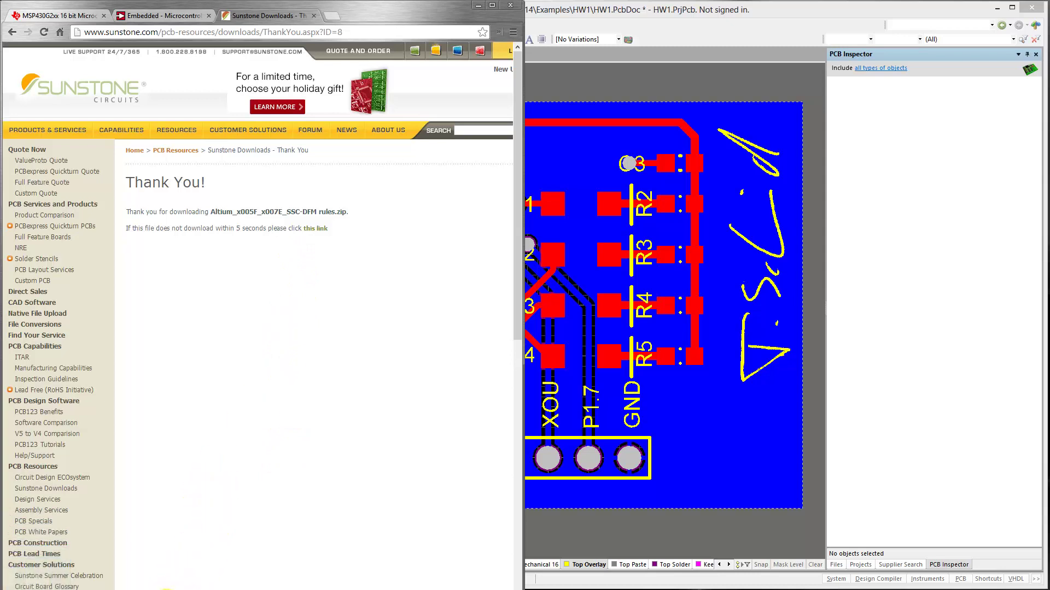
Step: Open the downloaded DFM rules zip in Downloads and select the Altium~SSC-DFM_MLB-final.RUL file
{"action": "left_click", "coordinate": [569, 525]}
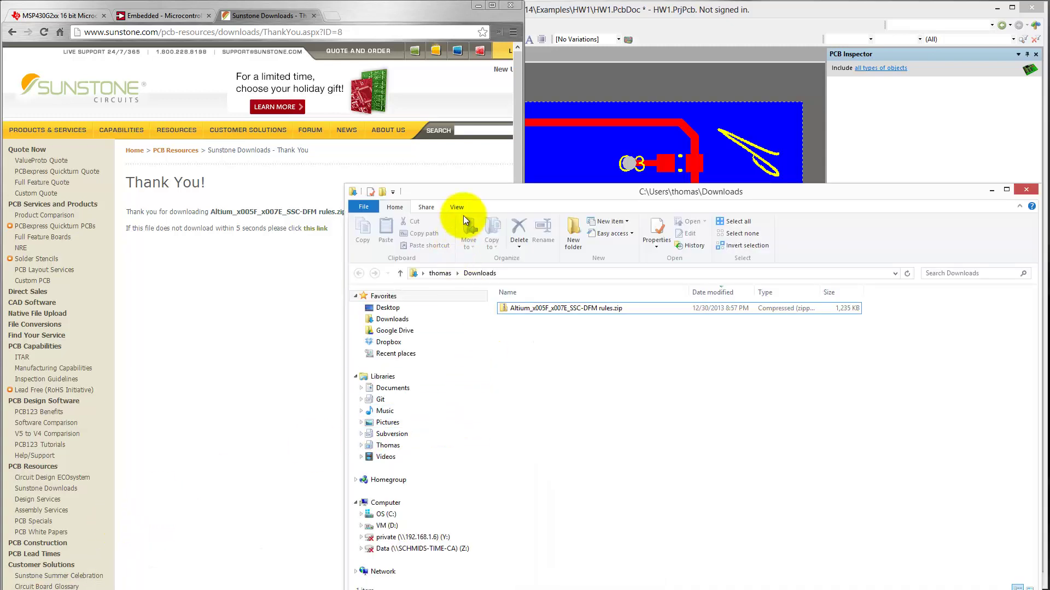
{"action": "left_click_drag", "start_coordinate": [457, 190], "coordinate": [265, 91]}
{"action": "double_click", "coordinate": [330, 210]}
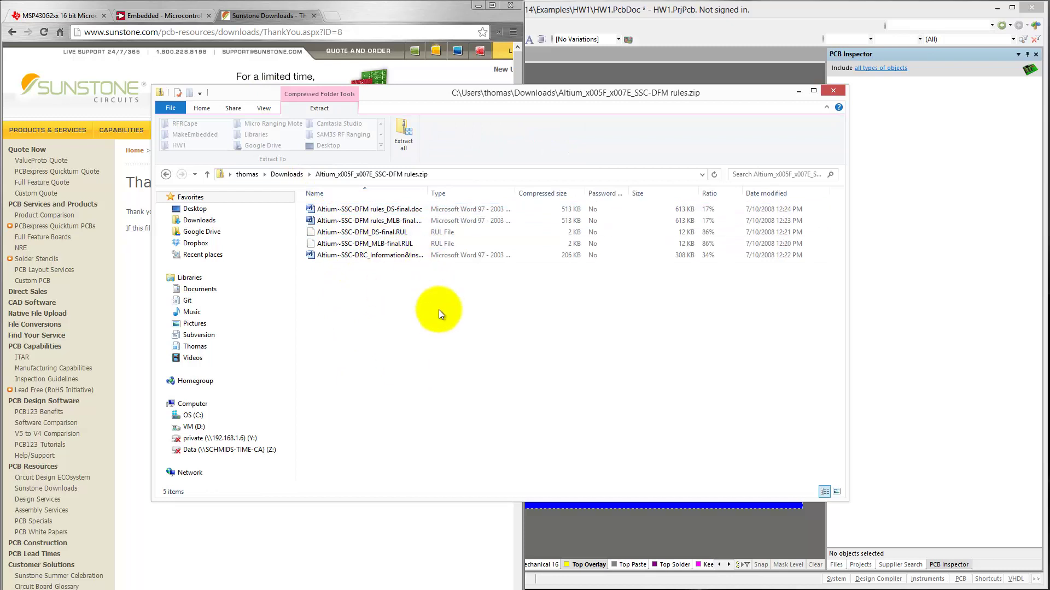
{"action": "left_click", "coordinate": [364, 243]}
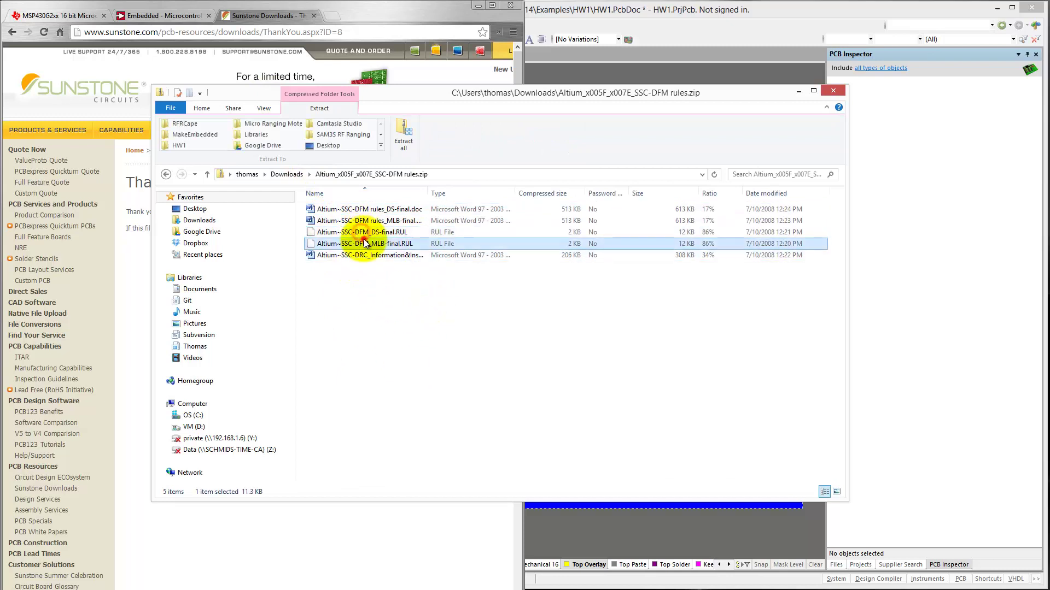
Step: Send the rules zip to a compressed folder, creating 'Altium_x005F_x007E_SSC-DFM rules (2).zip'
{"action": "left_click", "coordinate": [288, 174]}
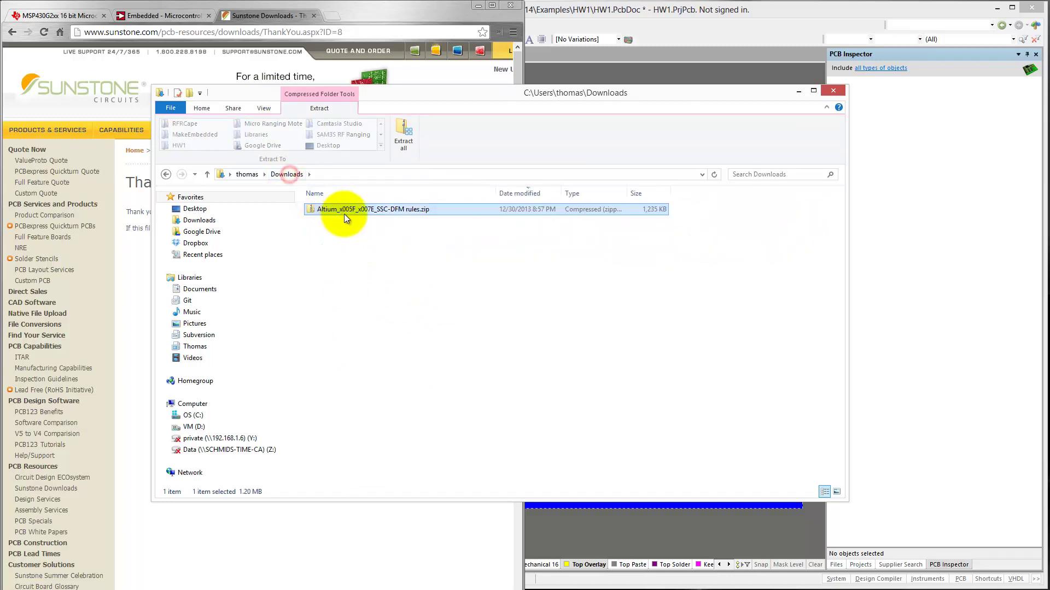
{"action": "right_click", "coordinate": [348, 212]}
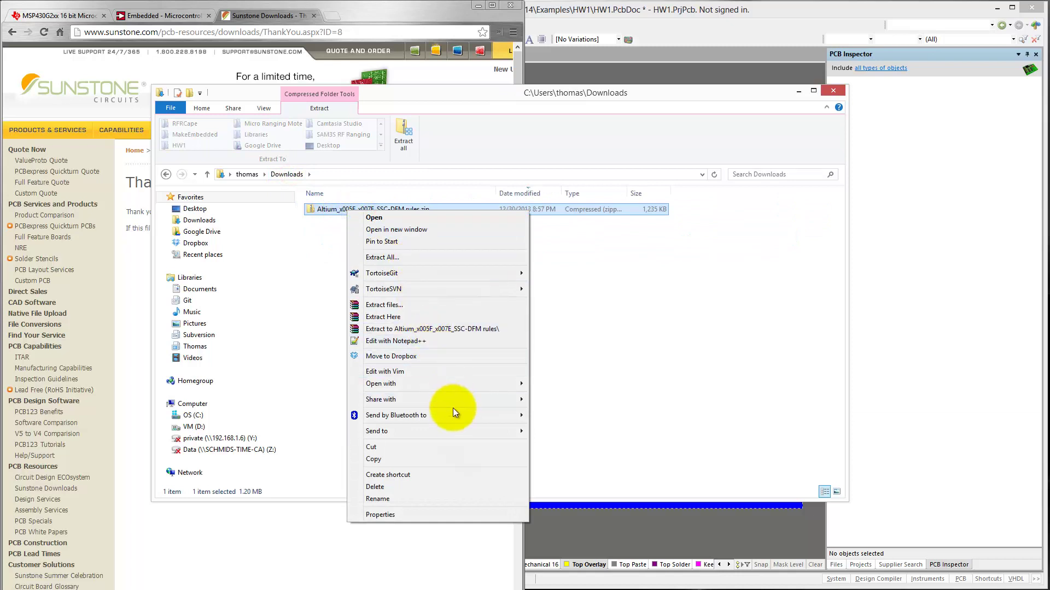
{"action": "mouse_move", "coordinate": [457, 431]}
{"action": "left_click", "coordinate": [563, 432]}
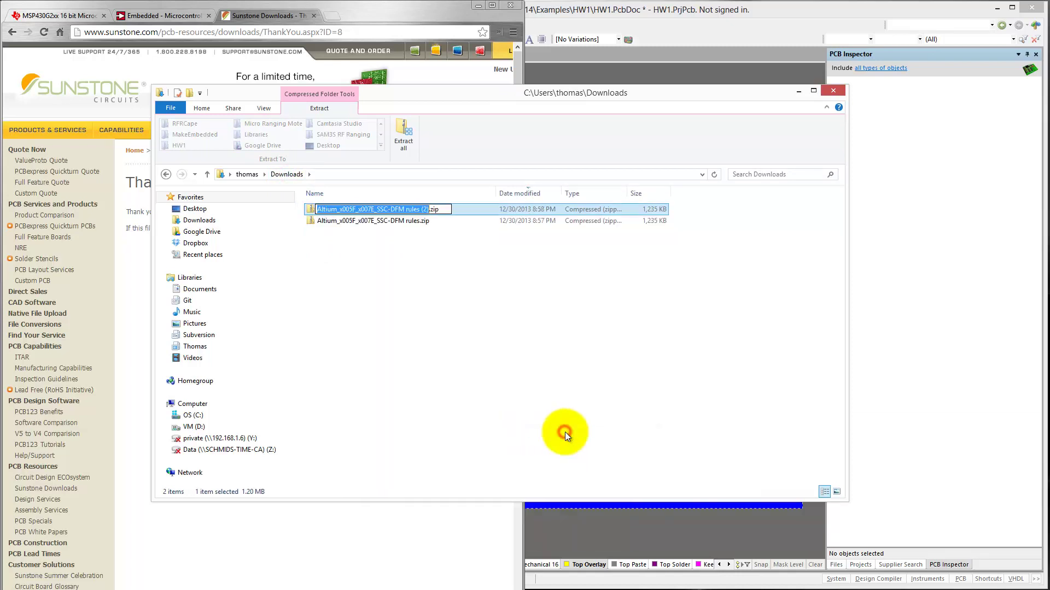
{"action": "left_click", "coordinate": [489, 398]}
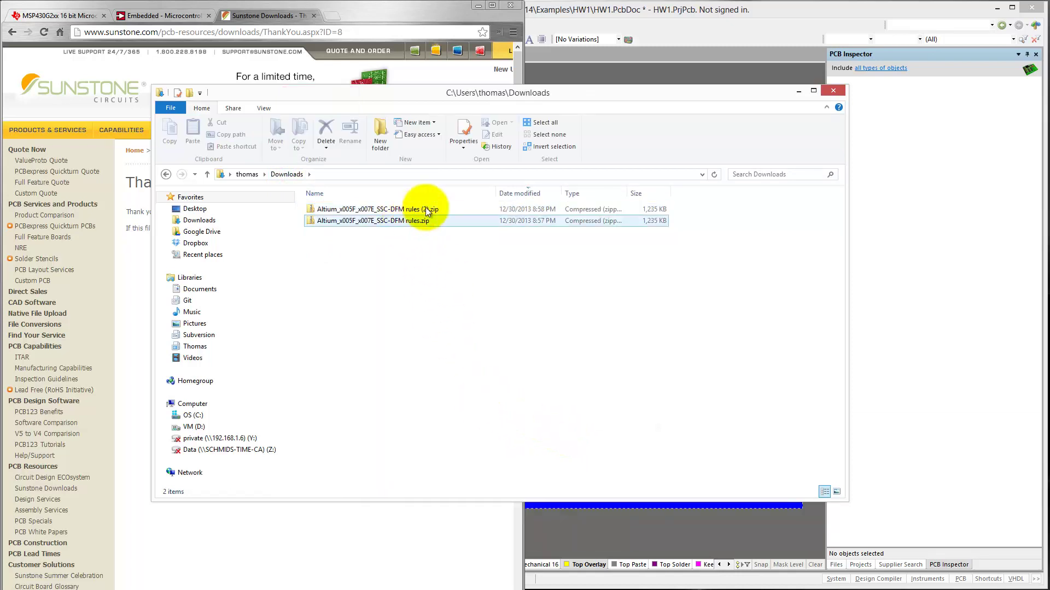
Step: Return to Altium Designer and open the design rules editor for HW1
{"action": "left_click", "coordinate": [566, 74]}
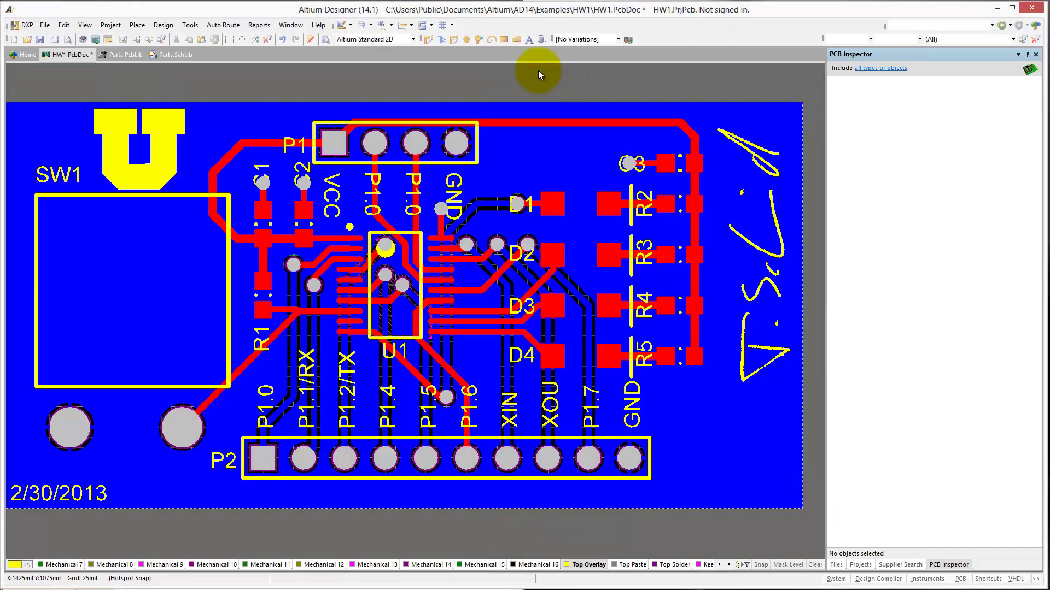
{"action": "left_click", "coordinate": [190, 25]}
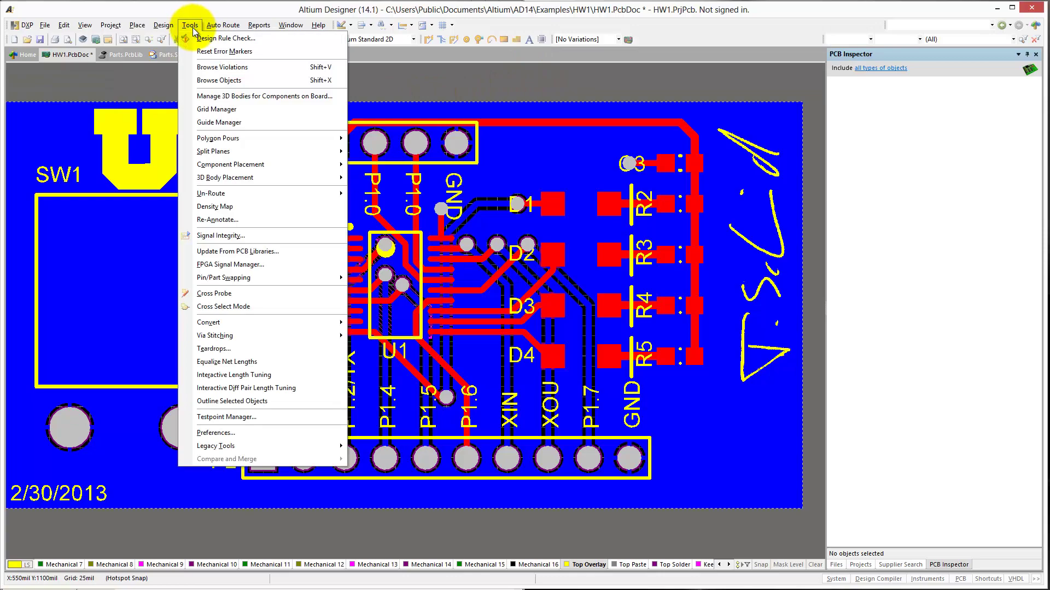
{"action": "mouse_move", "coordinate": [163, 25]}
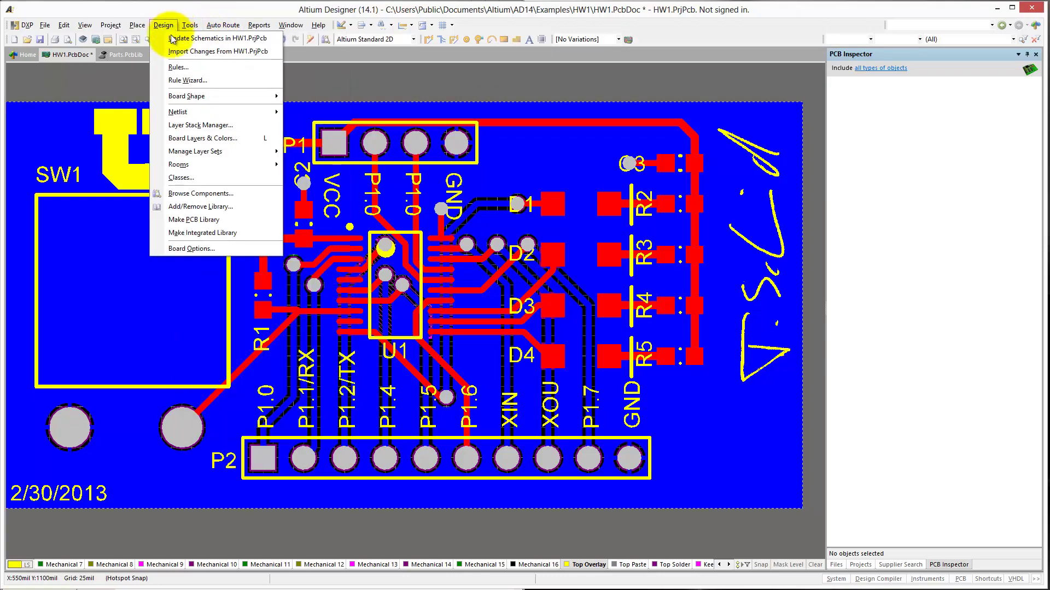
{"action": "left_click", "coordinate": [176, 64]}
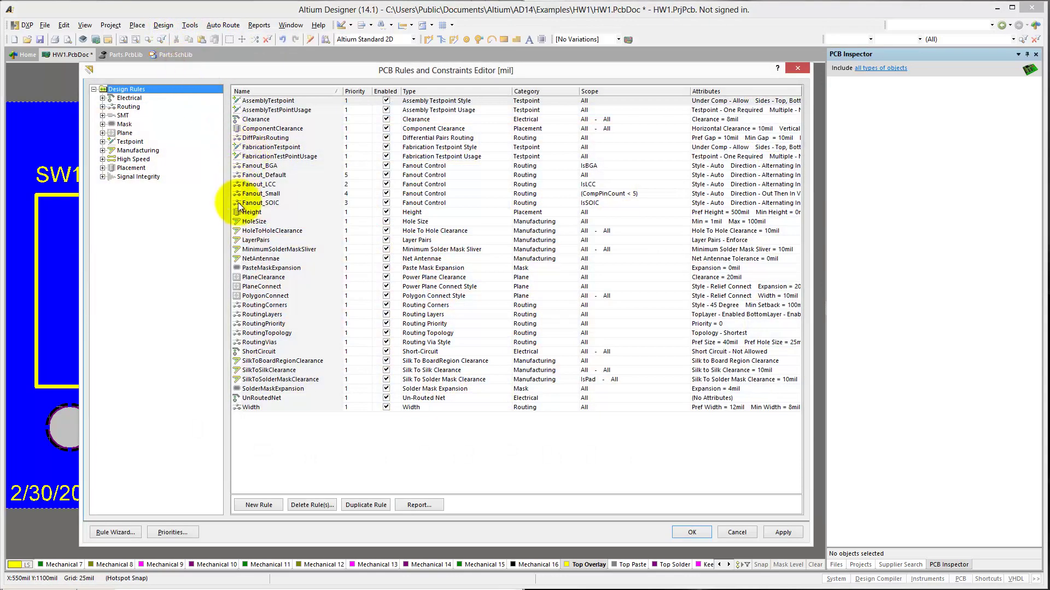
Step: Start importing rules on the Design Rules set, selecting every rule type with Ctrl+A
{"action": "right_click", "coordinate": [119, 90]}
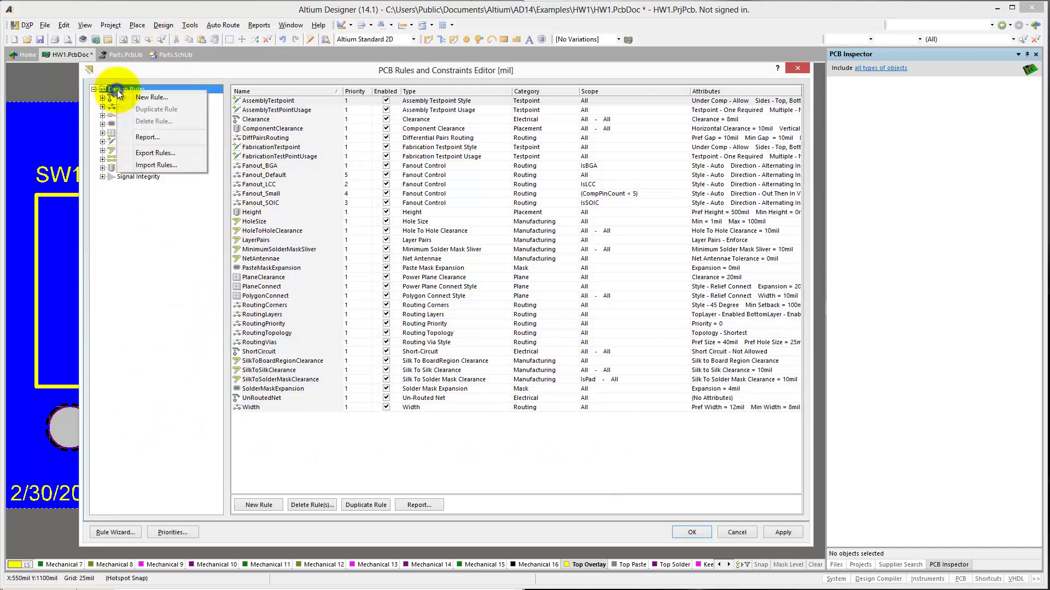
{"action": "left_click", "coordinate": [160, 165]}
{"action": "left_click", "coordinate": [487, 282]}
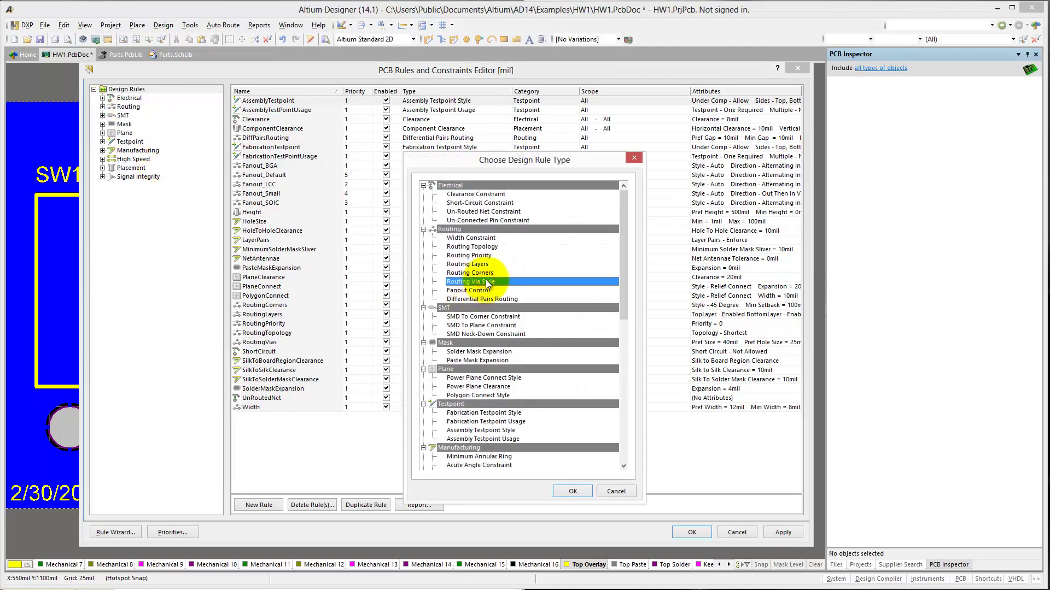
{"action": "key", "text": "ctrl+a"}
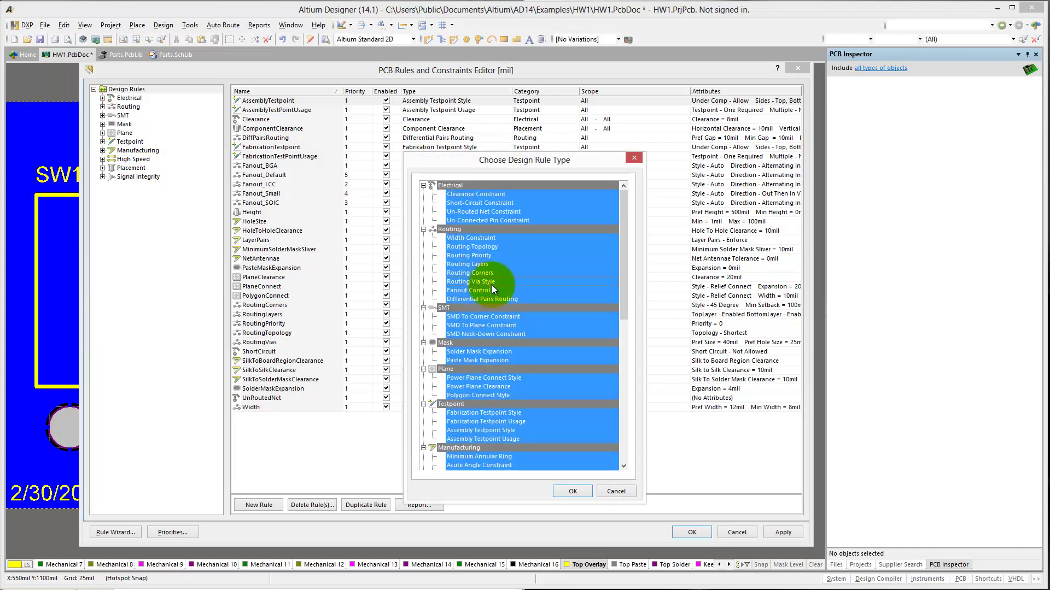
Step: Browse Import File to Downloads and extract the SSC-DFM rules zip there with Extract Here
{"action": "left_click", "coordinate": [572, 491]}
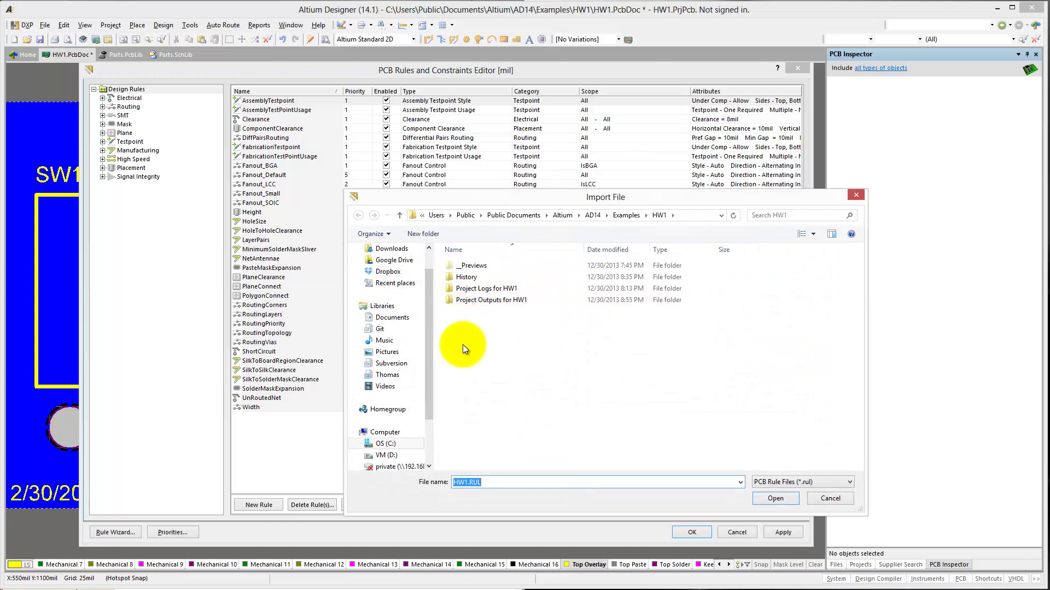
{"action": "left_click", "coordinate": [386, 250]}
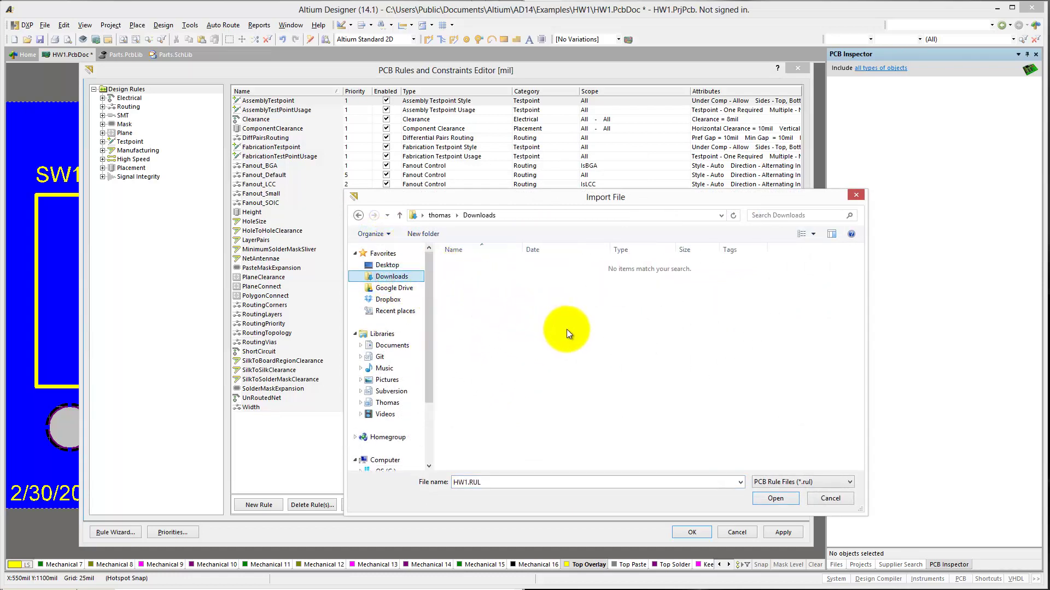
{"action": "left_click", "coordinate": [388, 275]}
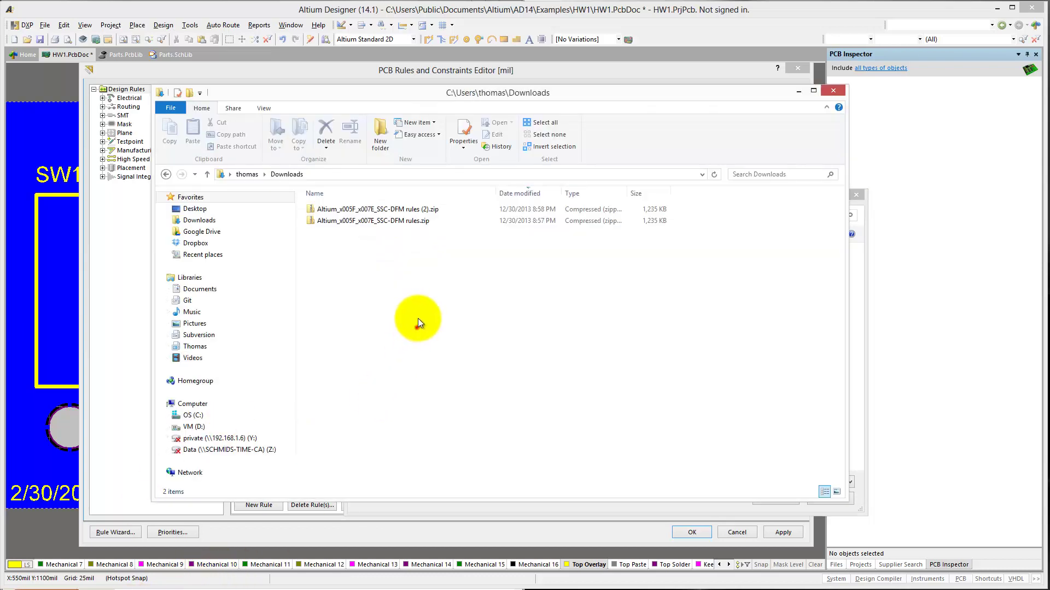
{"action": "left_click", "coordinate": [416, 328]}
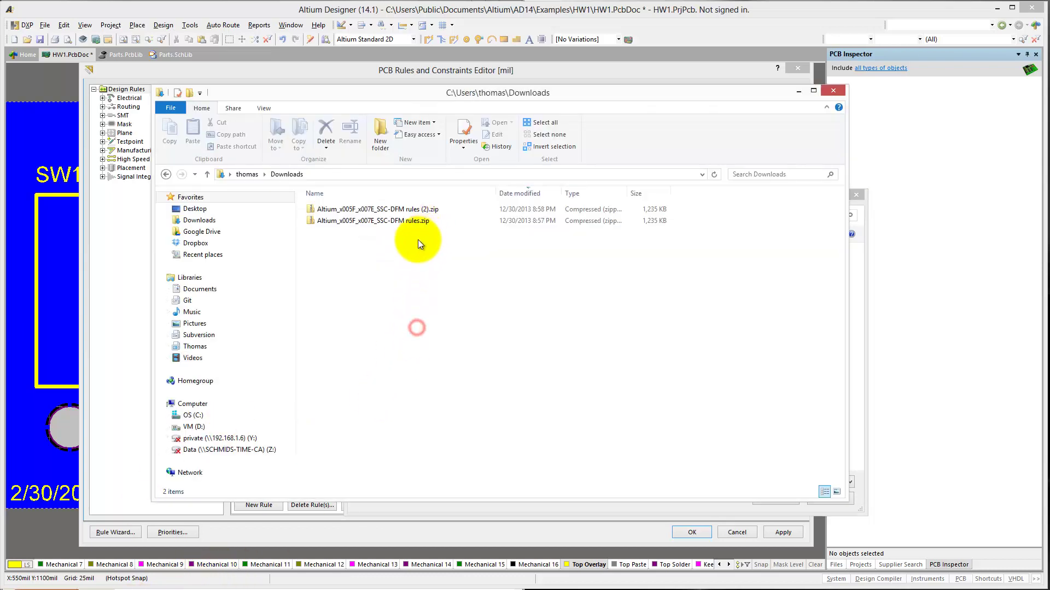
{"action": "right_click", "coordinate": [366, 222]}
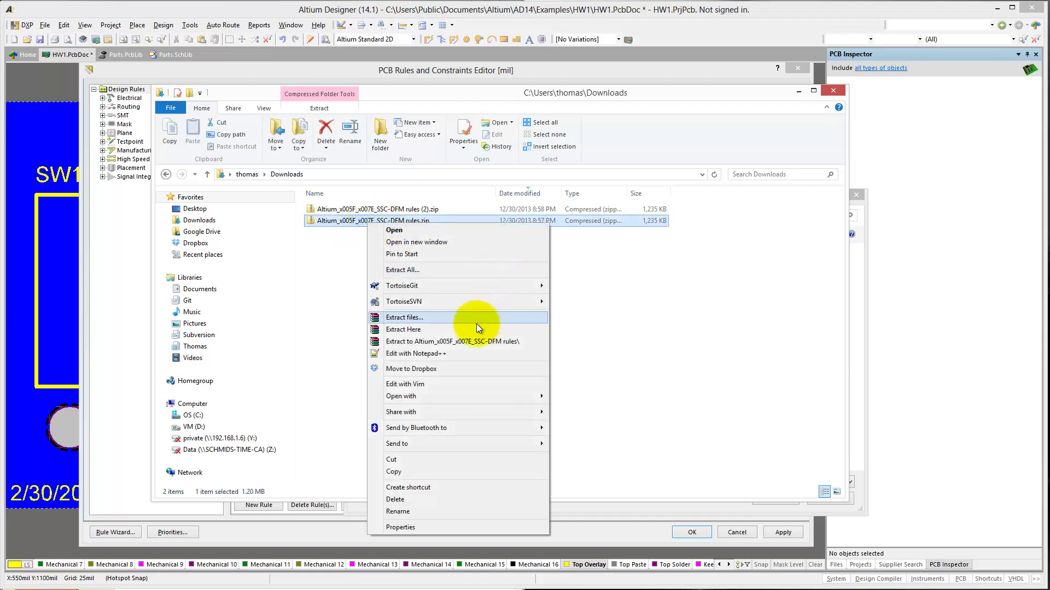
{"action": "left_click", "coordinate": [470, 329]}
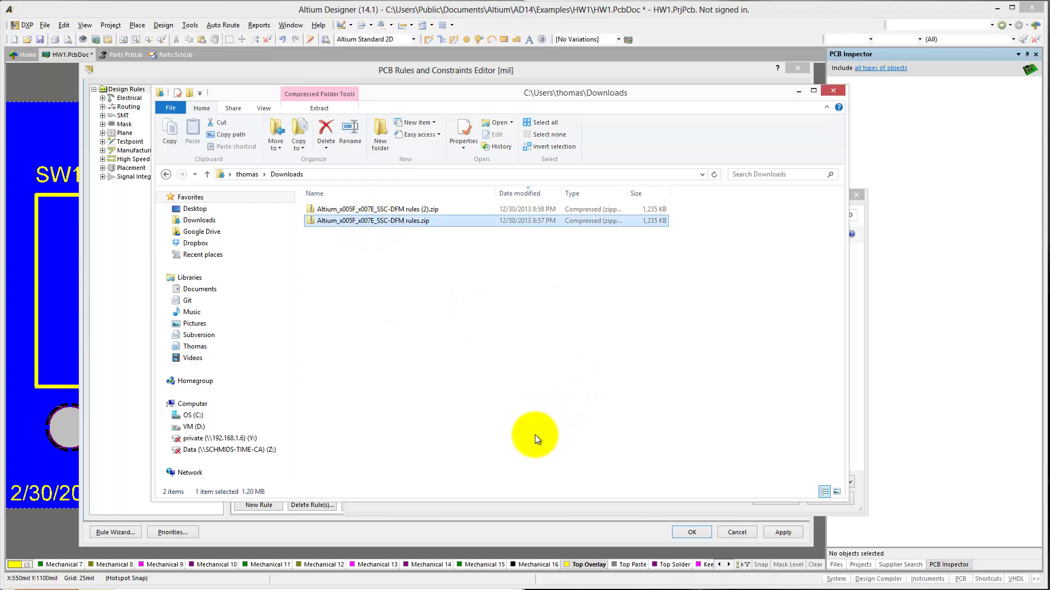
Step: In Import File, widen the Name column and select Altium~SSC-DFM_DS-final.RUL
{"action": "left_click", "coordinate": [457, 533]}
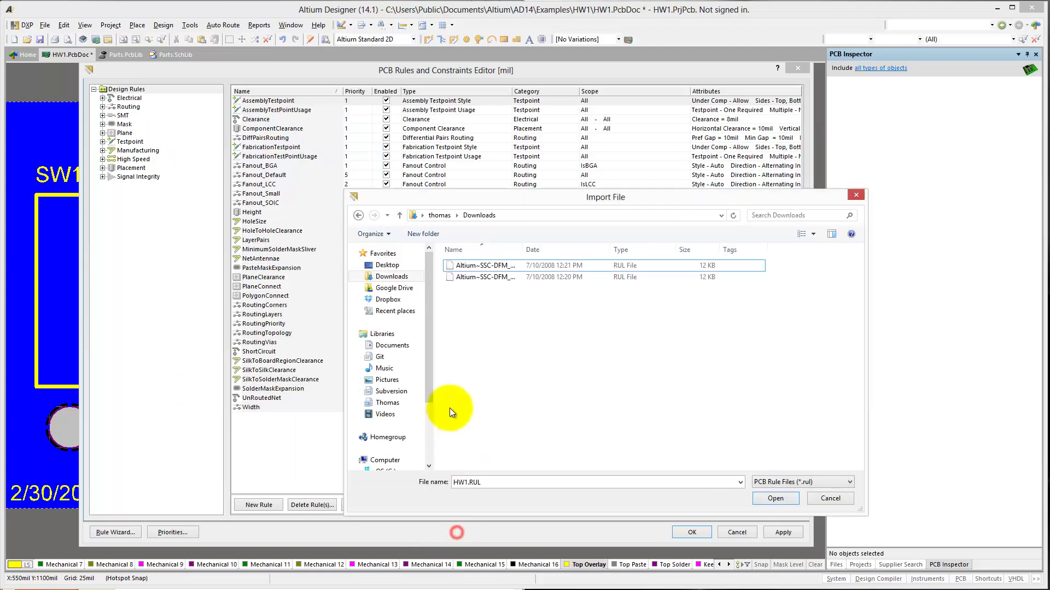
{"action": "left_click", "coordinate": [519, 266]}
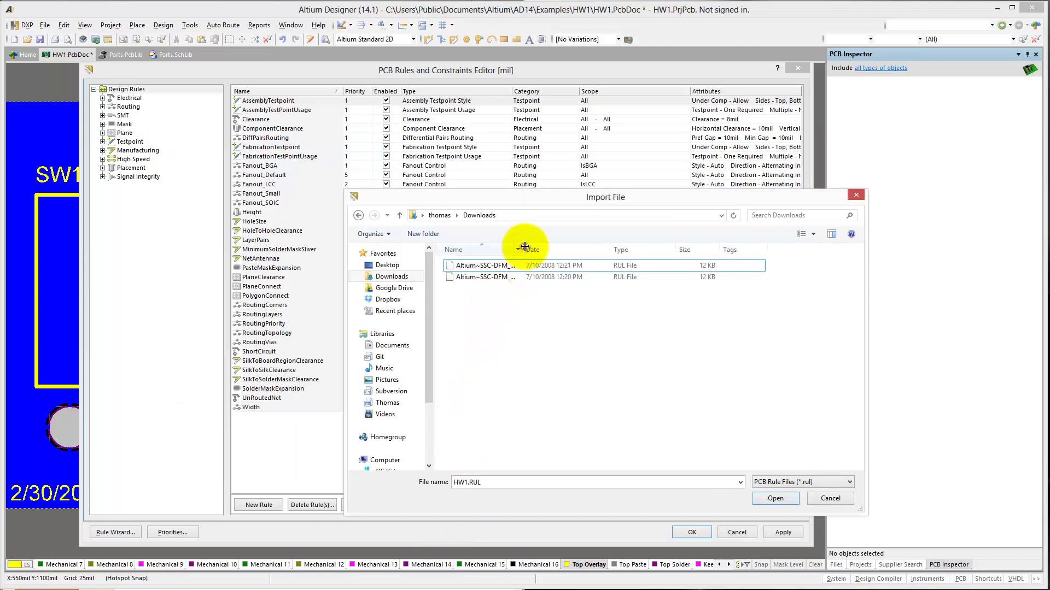
{"action": "left_click_drag", "start_coordinate": [523, 249], "coordinate": [613, 250]}
{"action": "left_click", "coordinate": [513, 267]}
{"action": "left_click", "coordinate": [531, 276]}
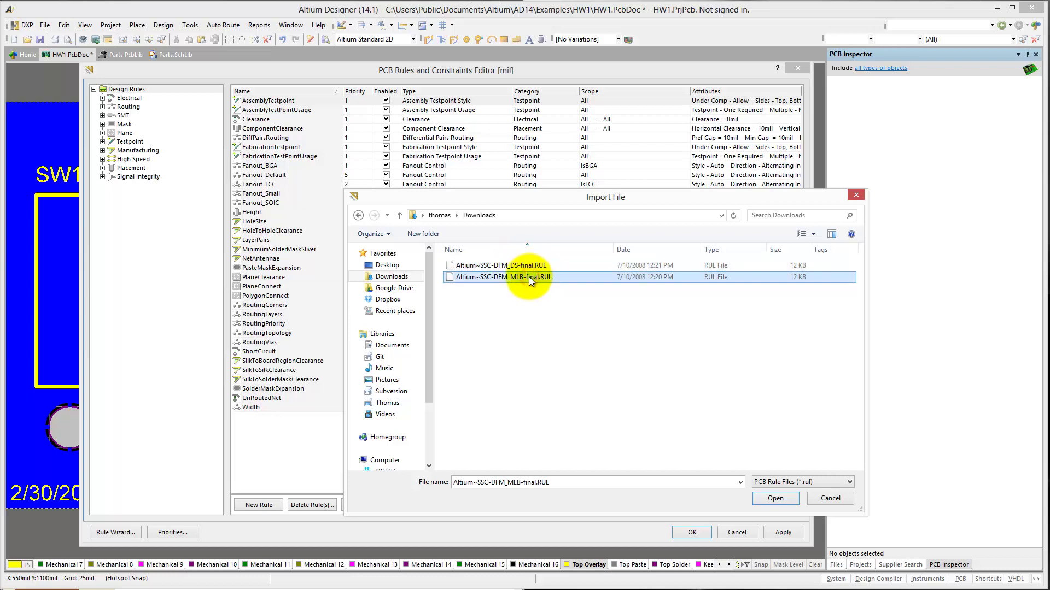
{"action": "left_click", "coordinate": [523, 268]}
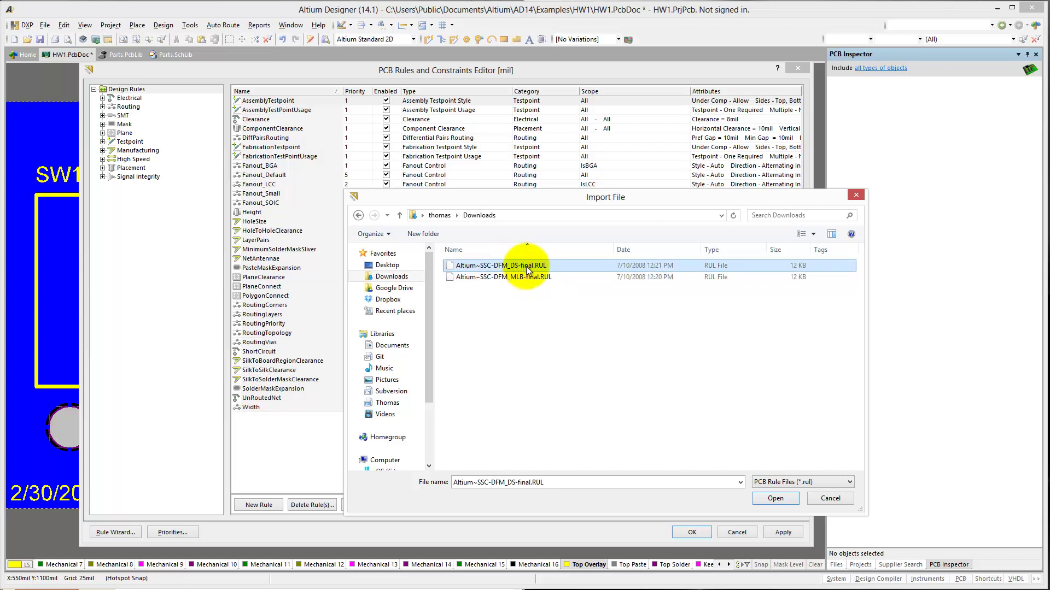
{"action": "left_click", "coordinate": [535, 276]}
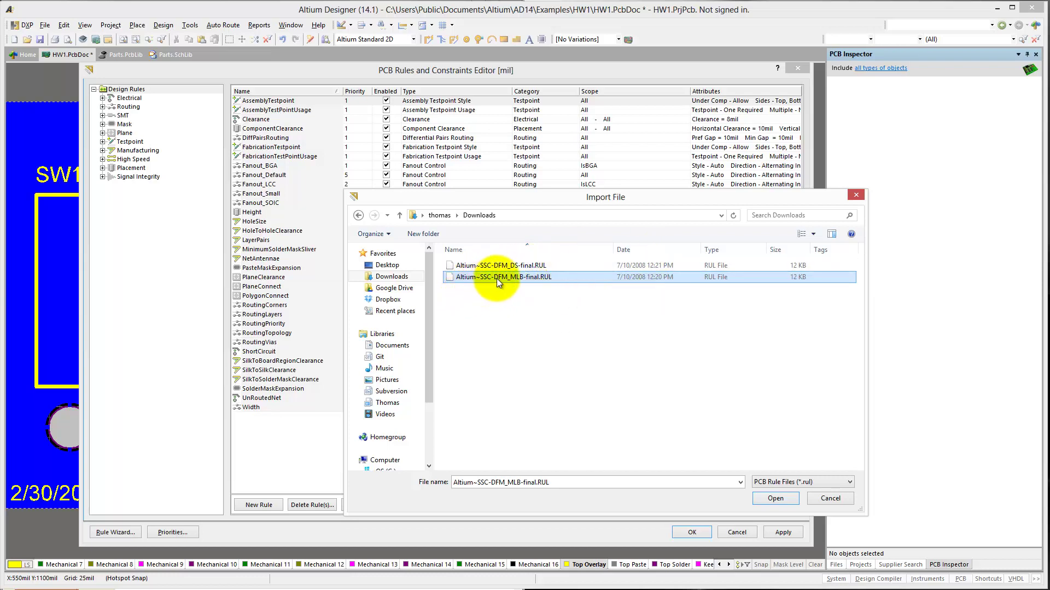
{"action": "left_click", "coordinate": [511, 266]}
{"action": "left_click", "coordinate": [522, 277]}
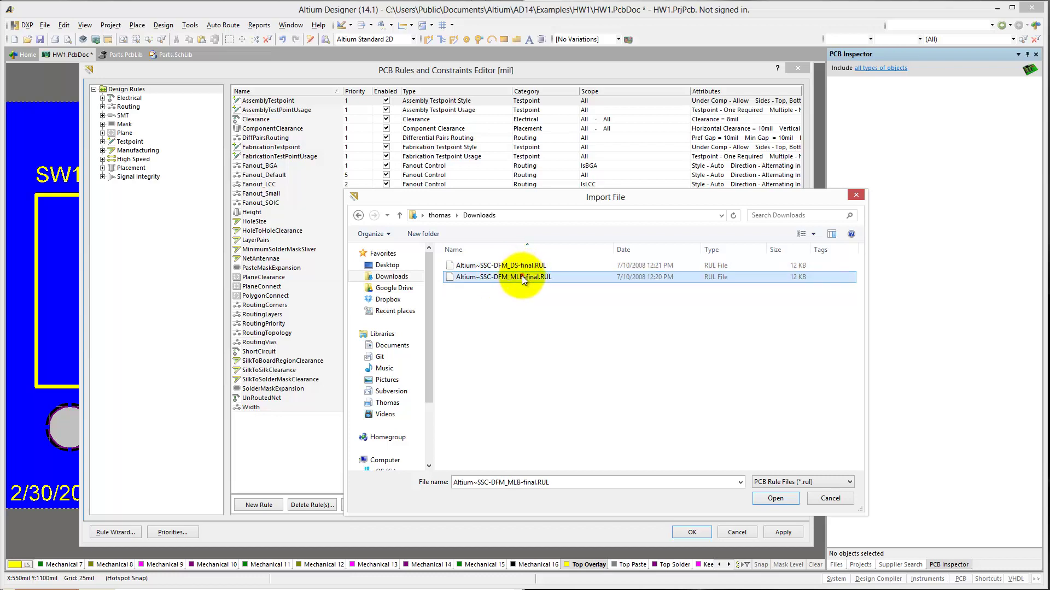
{"action": "left_click", "coordinate": [505, 266]}
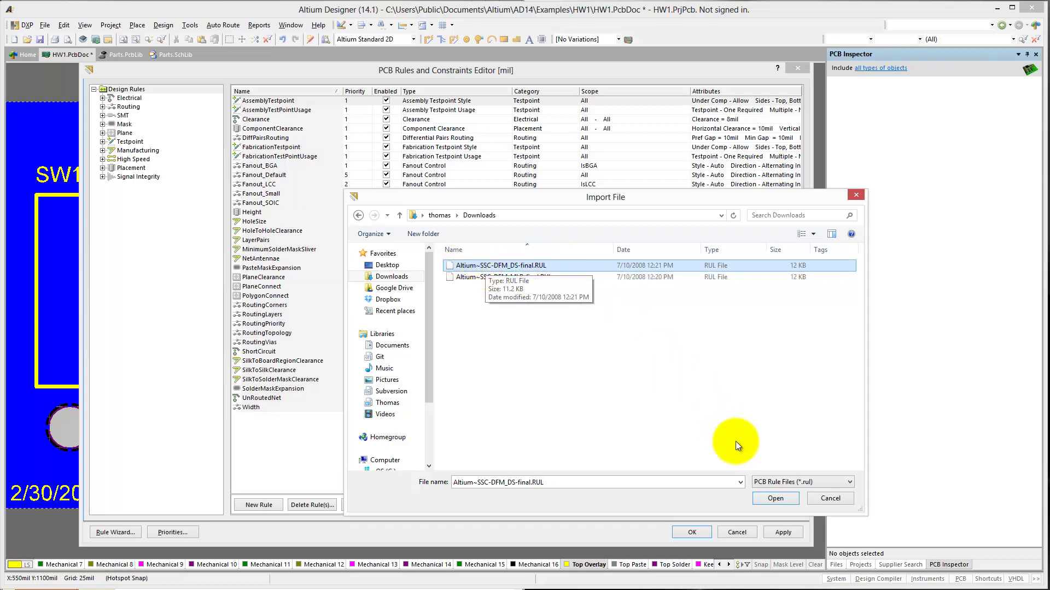
Step: Import the DS-final rules, clearing the existing rules, and accept the rules editor
{"action": "left_click", "coordinate": [764, 499]}
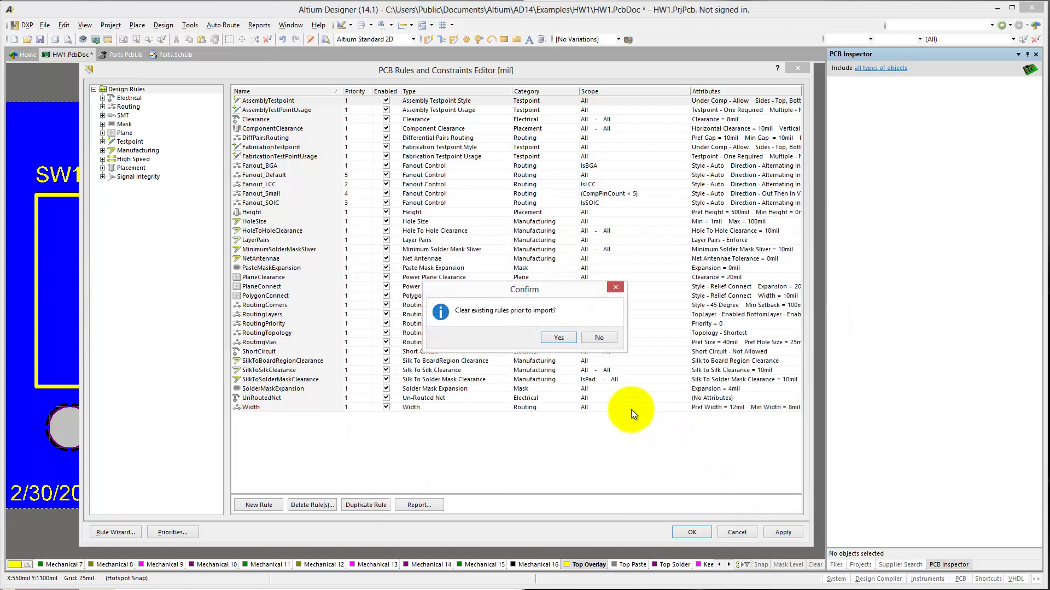
{"action": "left_click", "coordinate": [560, 337]}
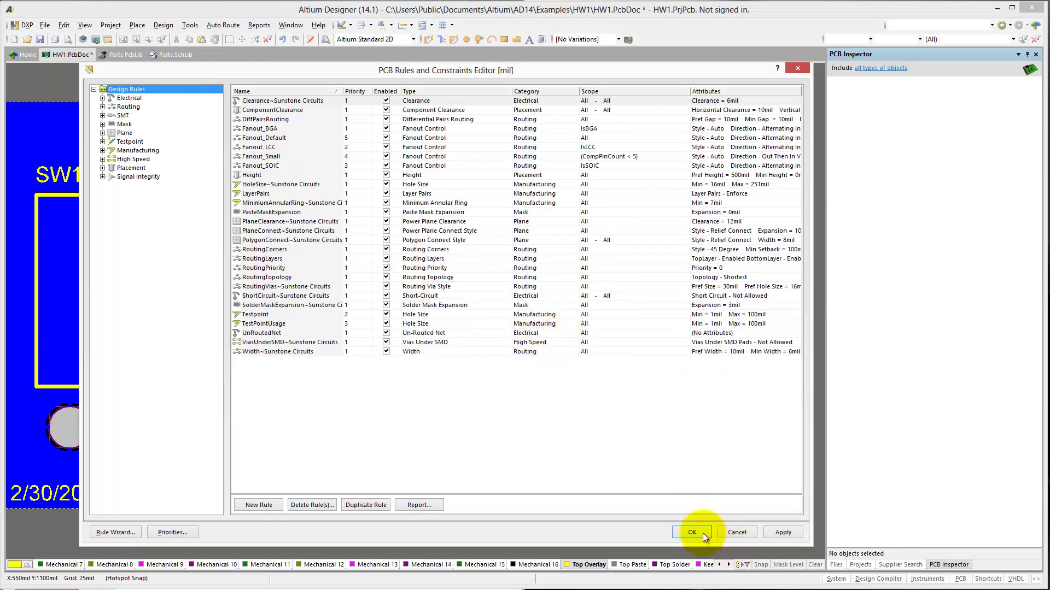
{"action": "left_click", "coordinate": [692, 533]}
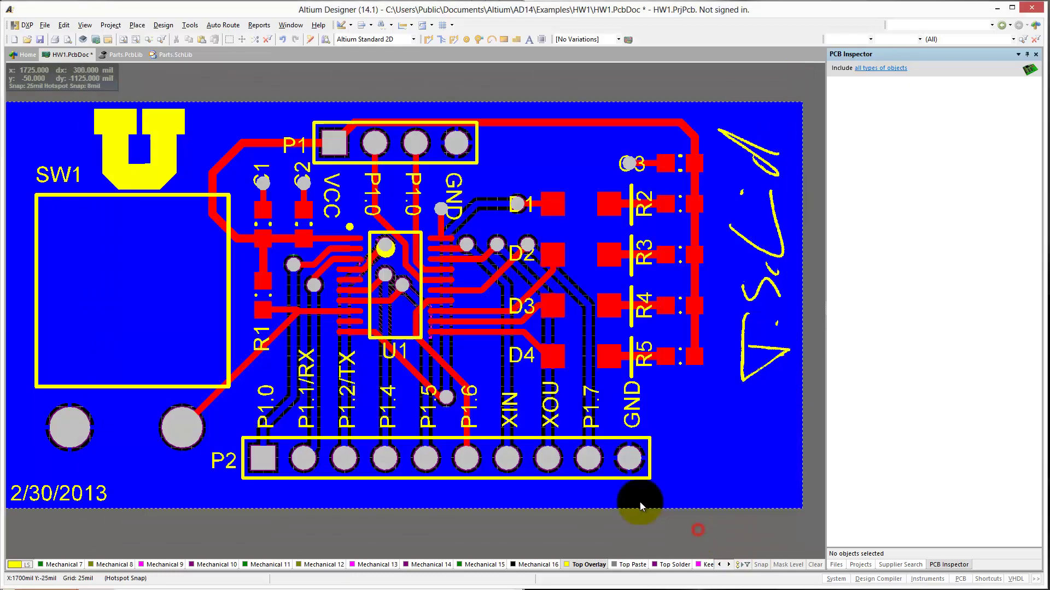
Step: Rerun the design rule check, enlarge the Silk To Board Region and Solder Mask Sliver list, return to HW1.PcbDoc
{"action": "left_click", "coordinate": [187, 25]}
{"action": "left_click", "coordinate": [205, 35]}
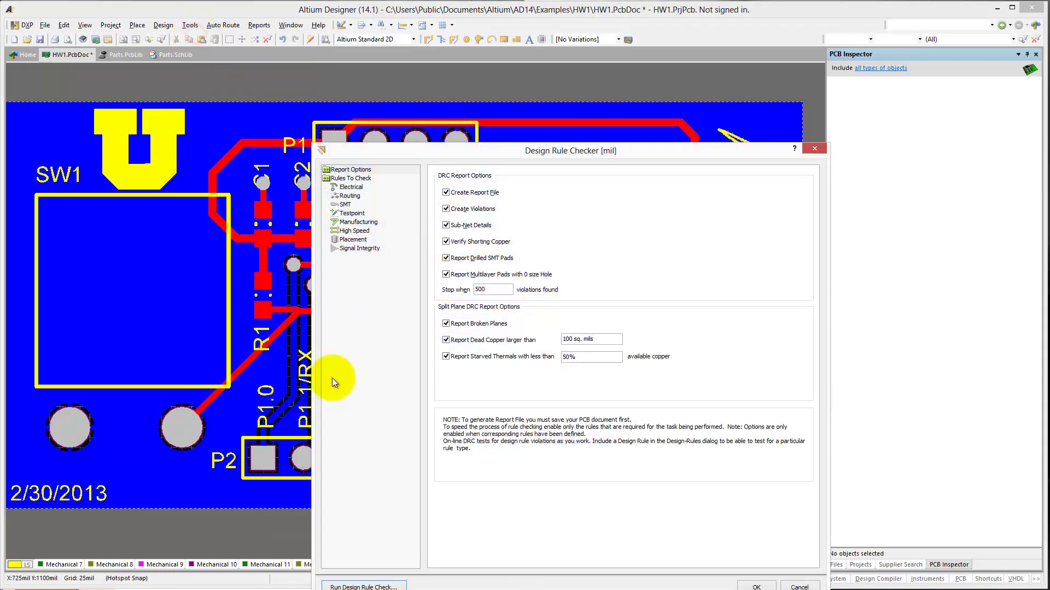
{"action": "left_click", "coordinate": [372, 583]}
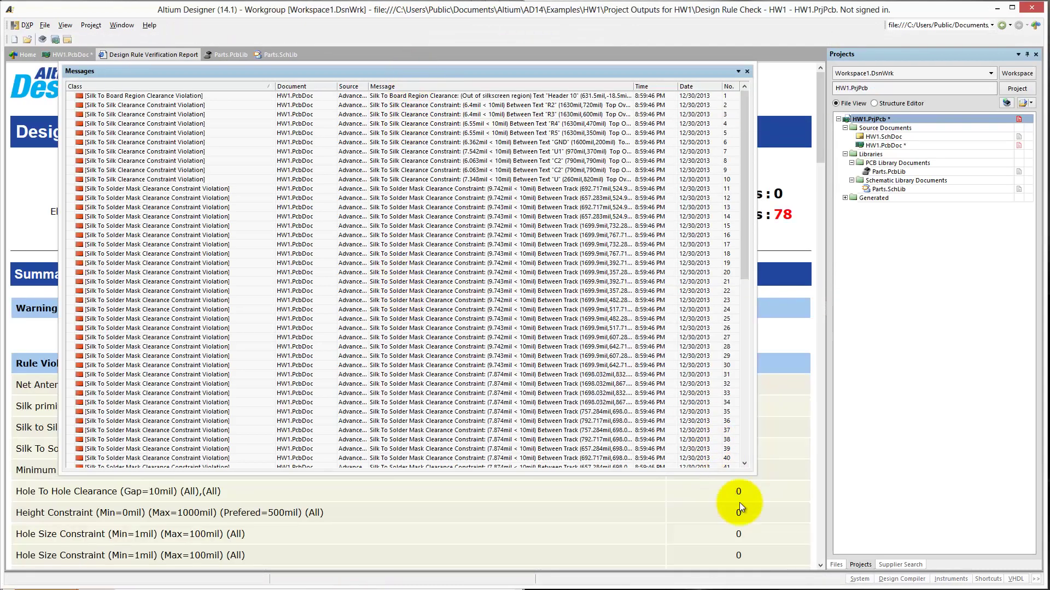
{"action": "left_click_drag", "start_coordinate": [750, 472], "coordinate": [823, 563]}
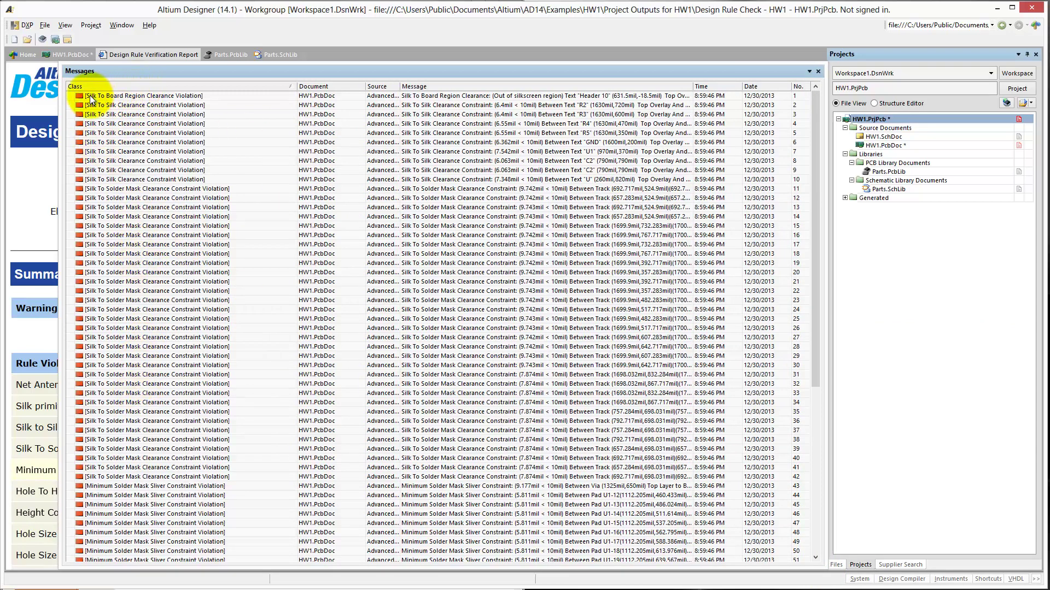
{"action": "left_click", "coordinate": [119, 98]}
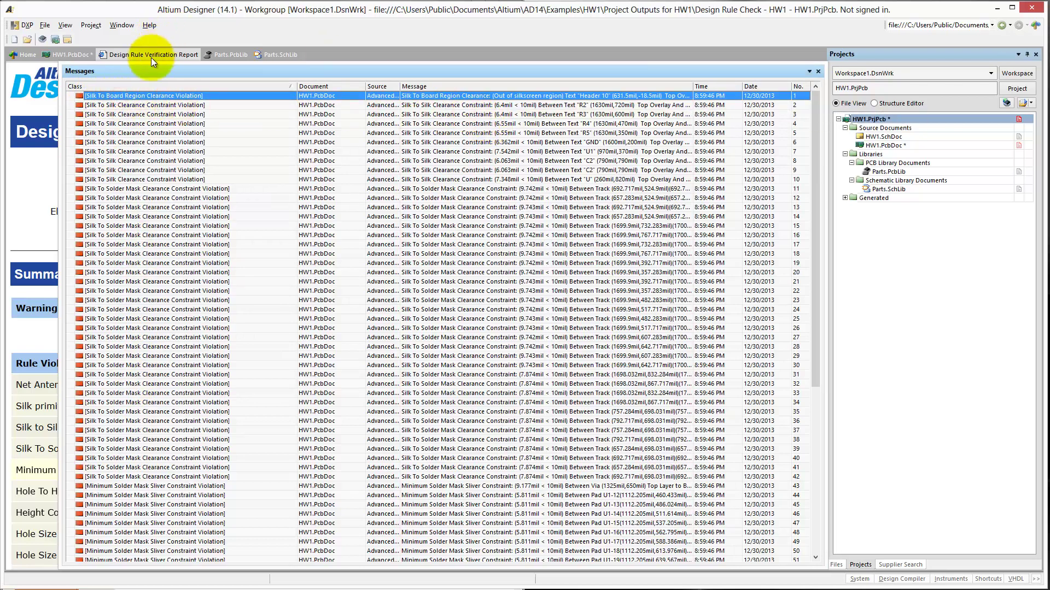
{"action": "left_click", "coordinate": [84, 52]}
Step: Dock the Messages panel below the board and zoom to the Header 10 silkscreen violation
{"action": "left_click_drag", "start_coordinate": [116, 68], "coordinate": [181, 536]}
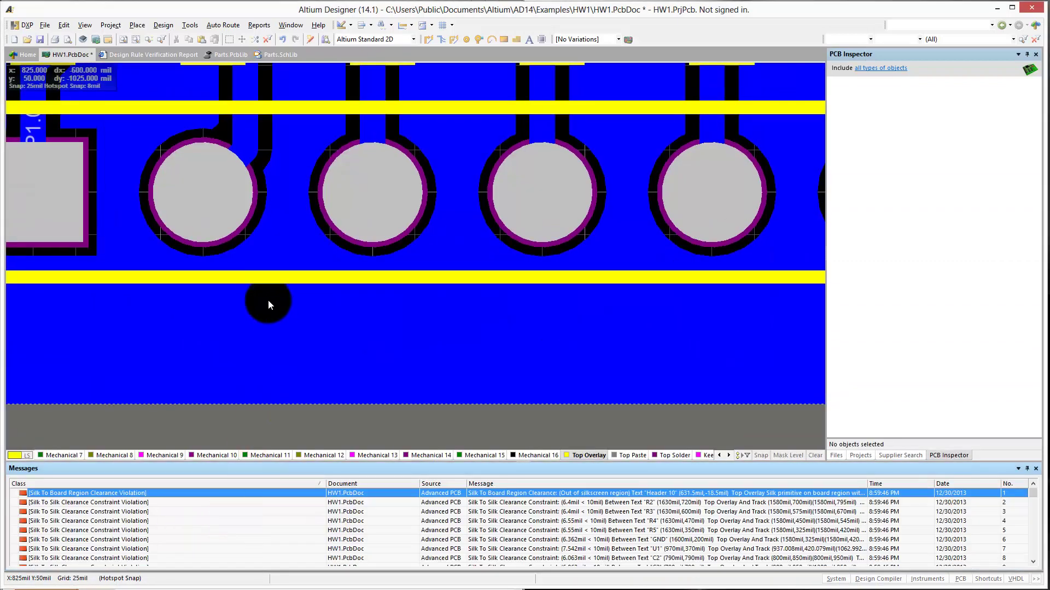
{"action": "double_click", "coordinate": [87, 493]}
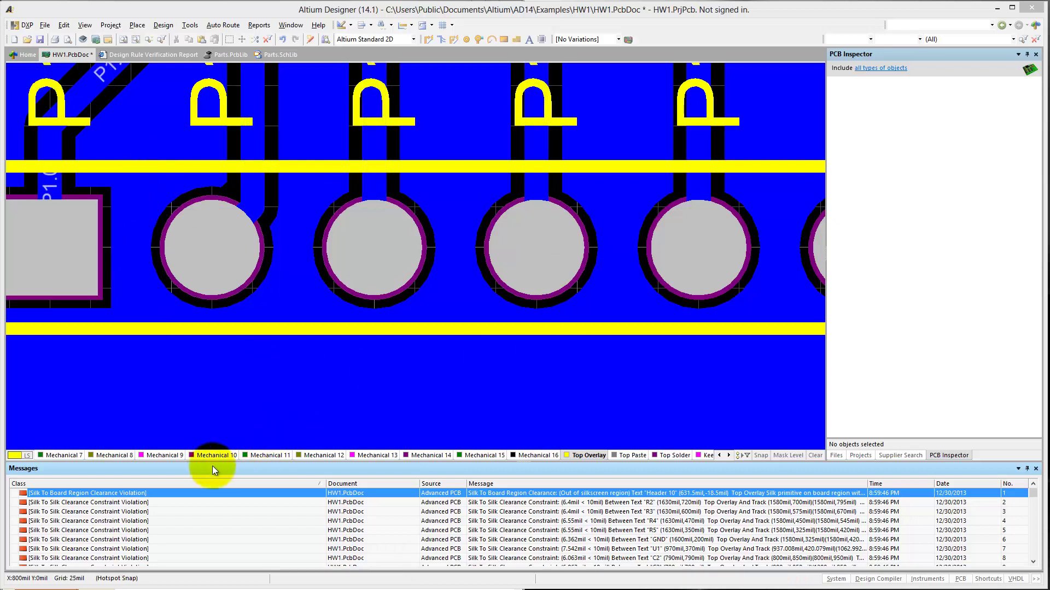
Step: Zoom to the R2 silk-to-silk violation and move resistor R2 to a new spot near the VCC pads
{"action": "double_click", "coordinate": [128, 503]}
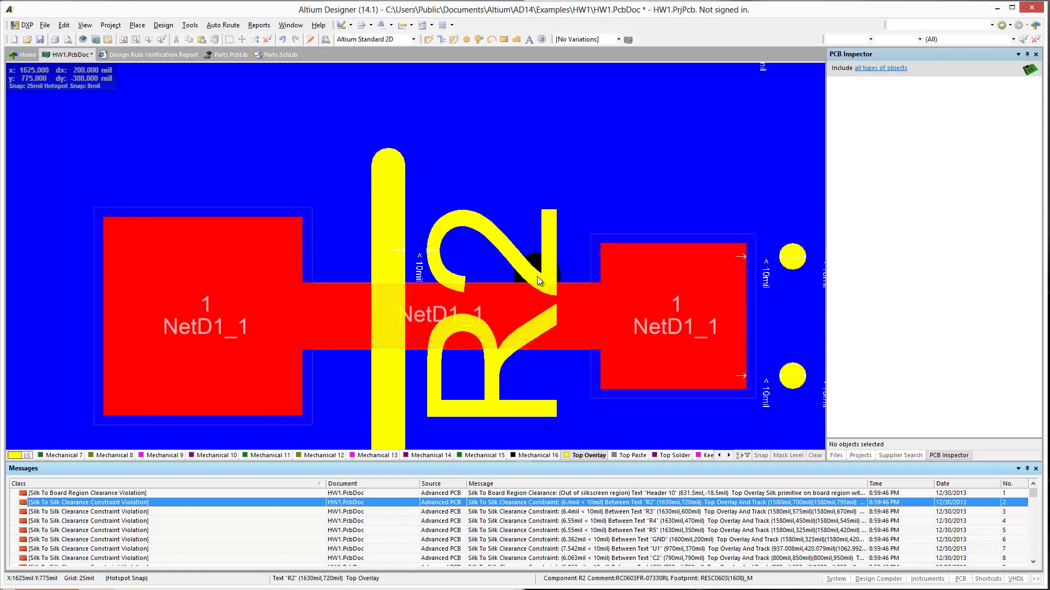
{"action": "left_click", "coordinate": [552, 415]}
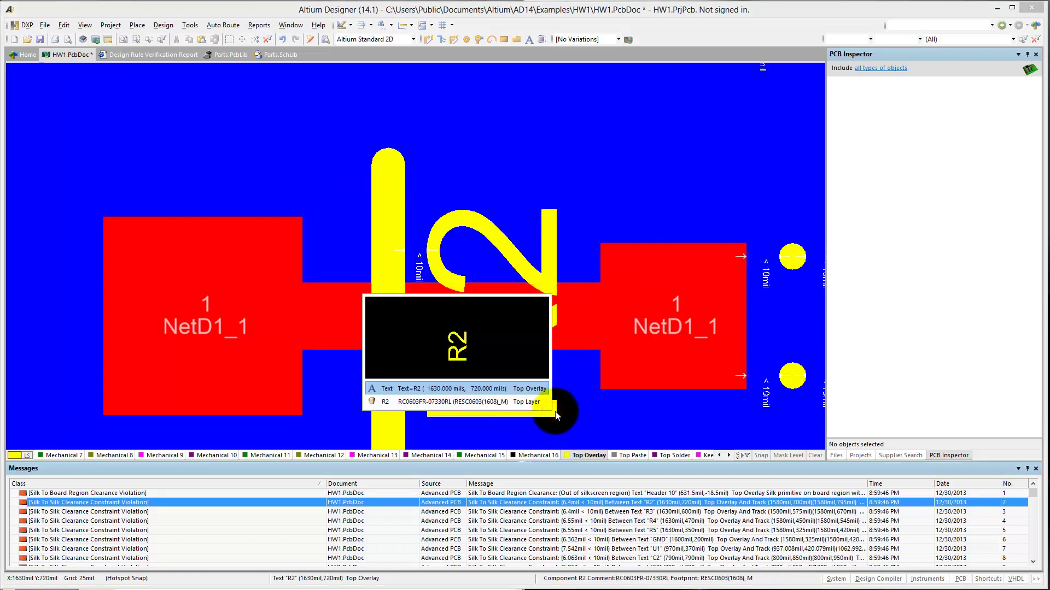
{"action": "left_click", "coordinate": [492, 402]}
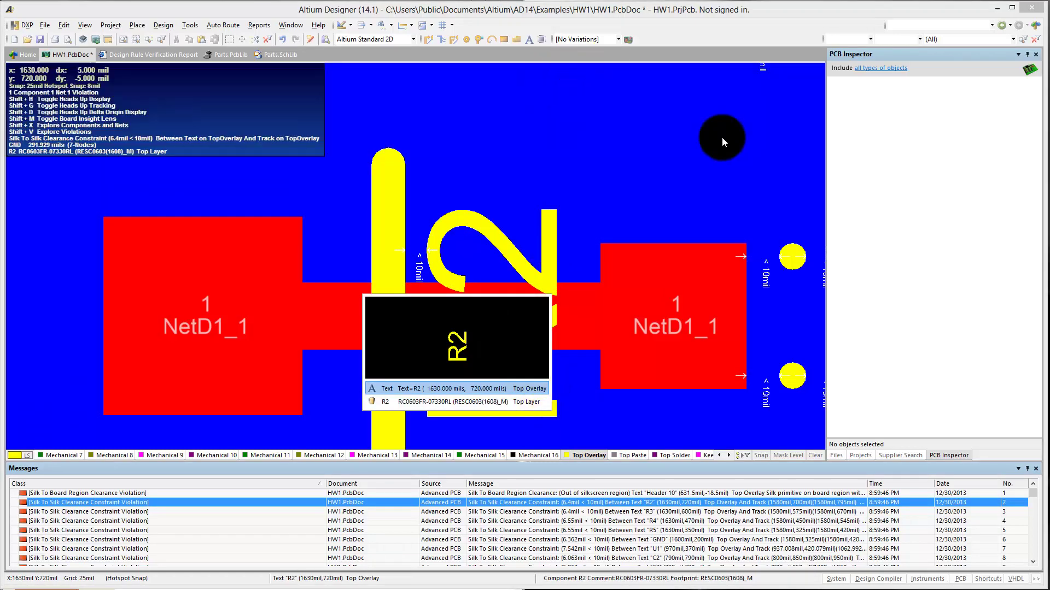
{"action": "scroll", "coordinate": [791, 317], "scroll_direction": "down", "scroll_amount": 3, "text": "ctrl"}
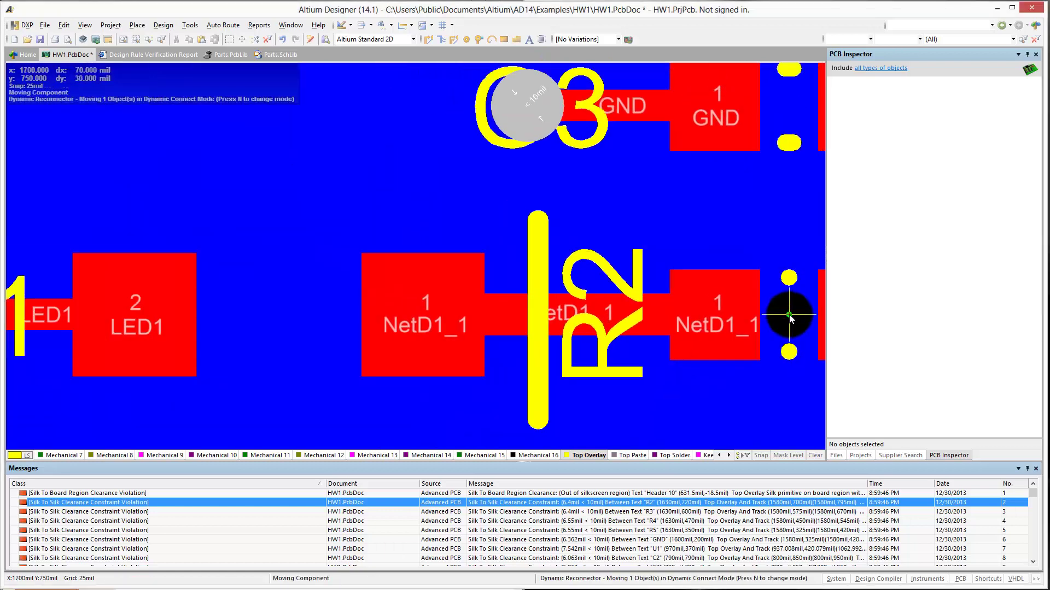
{"action": "right_click_drag", "start_coordinate": [581, 317], "coordinate": [419, 302]}
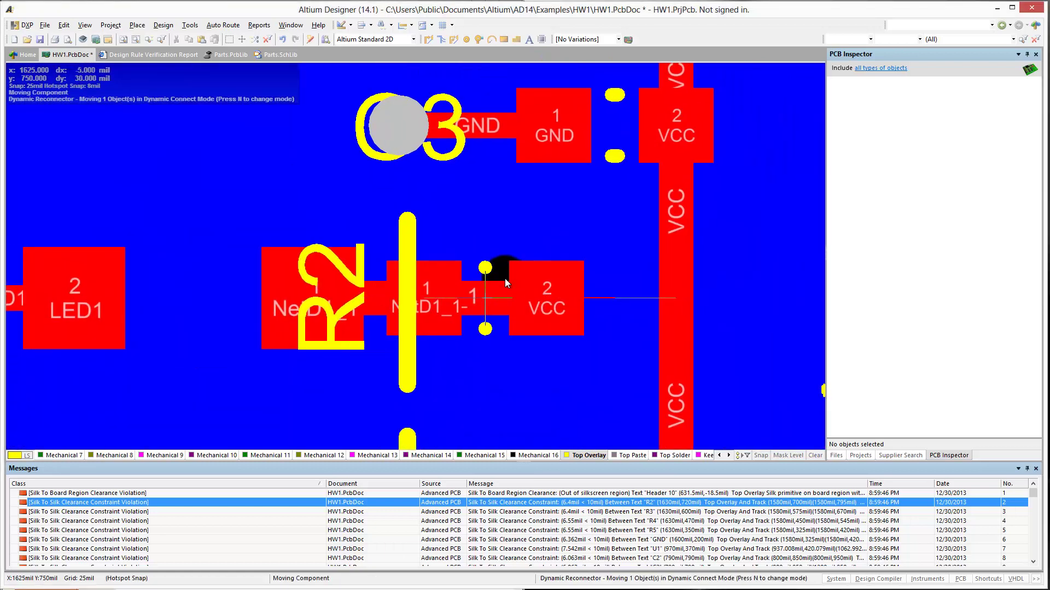
{"action": "left_click", "coordinate": [514, 347]}
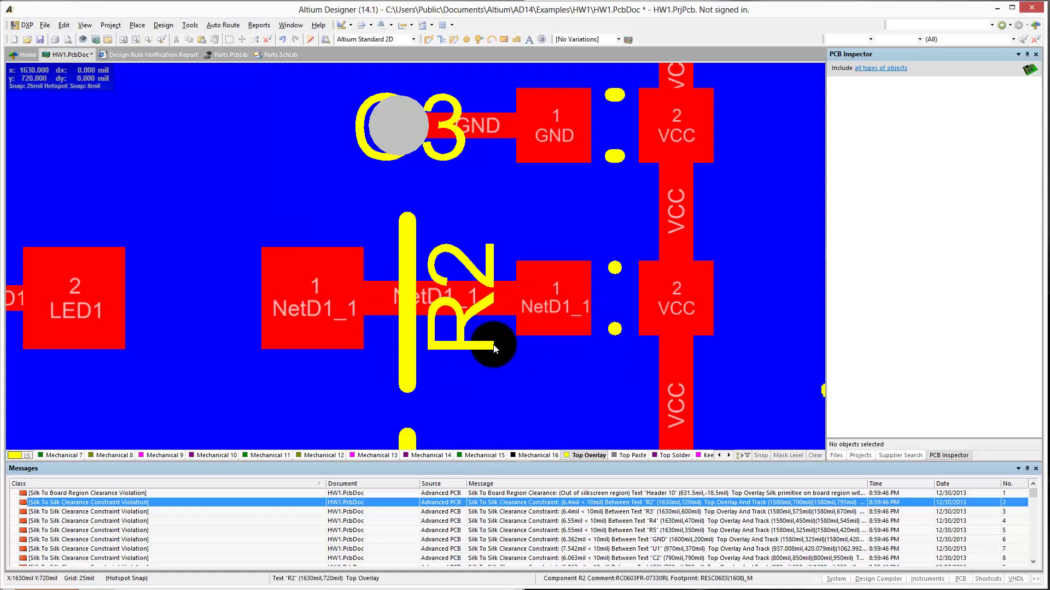
Step: Pick up the R2 designator text and rotate it to read vertically
{"action": "left_click", "coordinate": [493, 349]}
{"action": "left_click", "coordinate": [490, 322]}
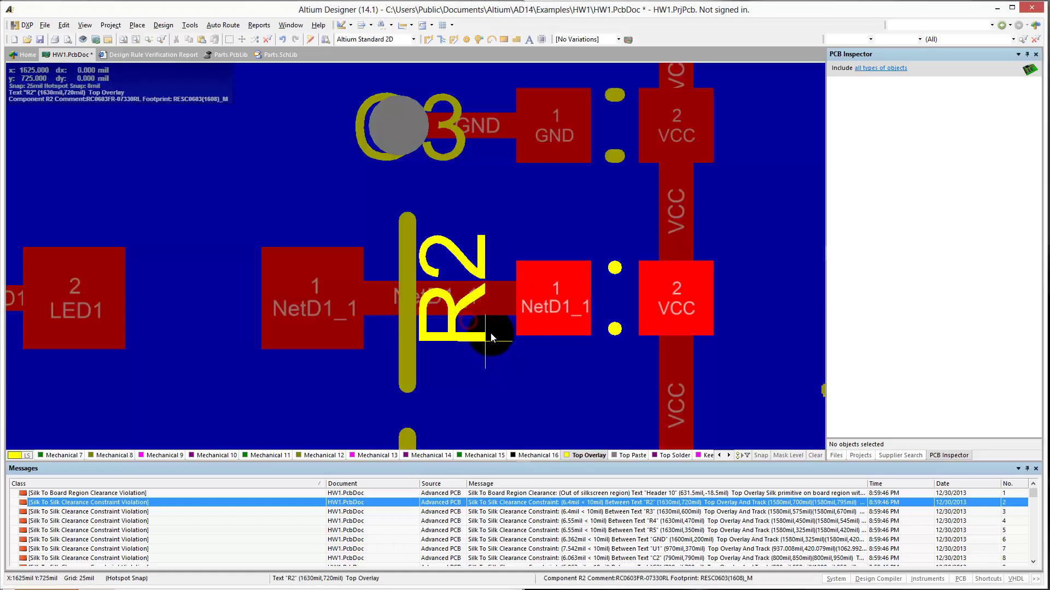
{"action": "key", "text": "space"}
{"action": "key", "text": "space"}
{"action": "key", "text": "space"}
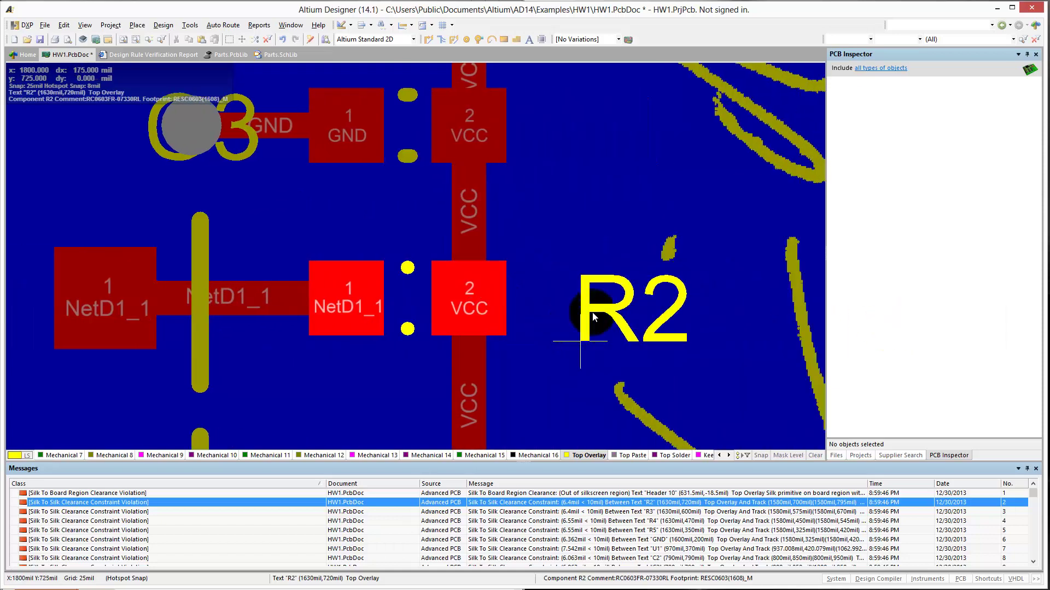
{"action": "key", "text": "space"}
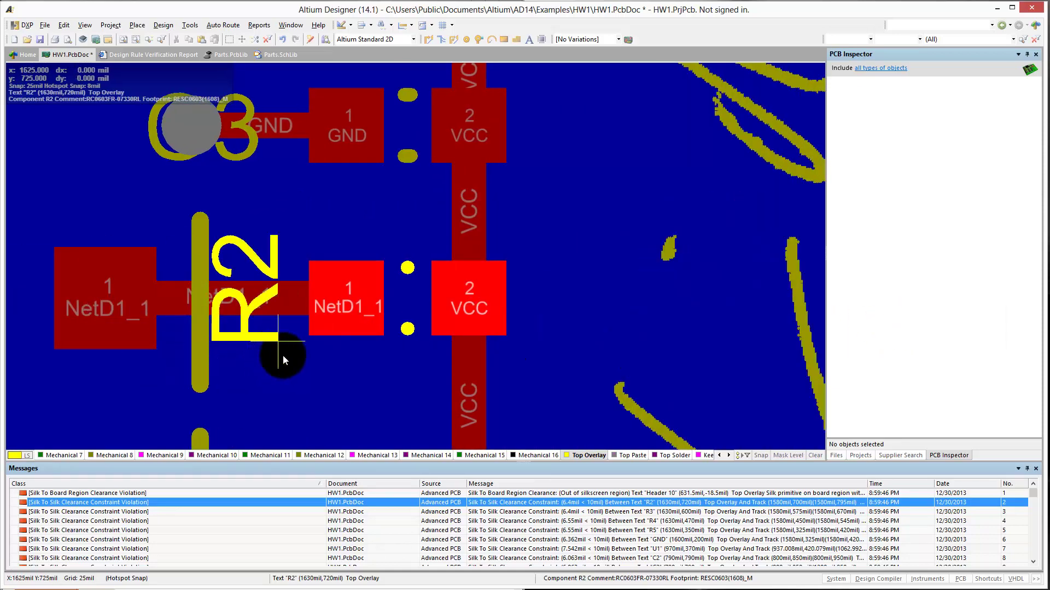
Step: Switch to a 5 mil snap grid and place the R2 label in its new spot
{"action": "key", "text": "g"}
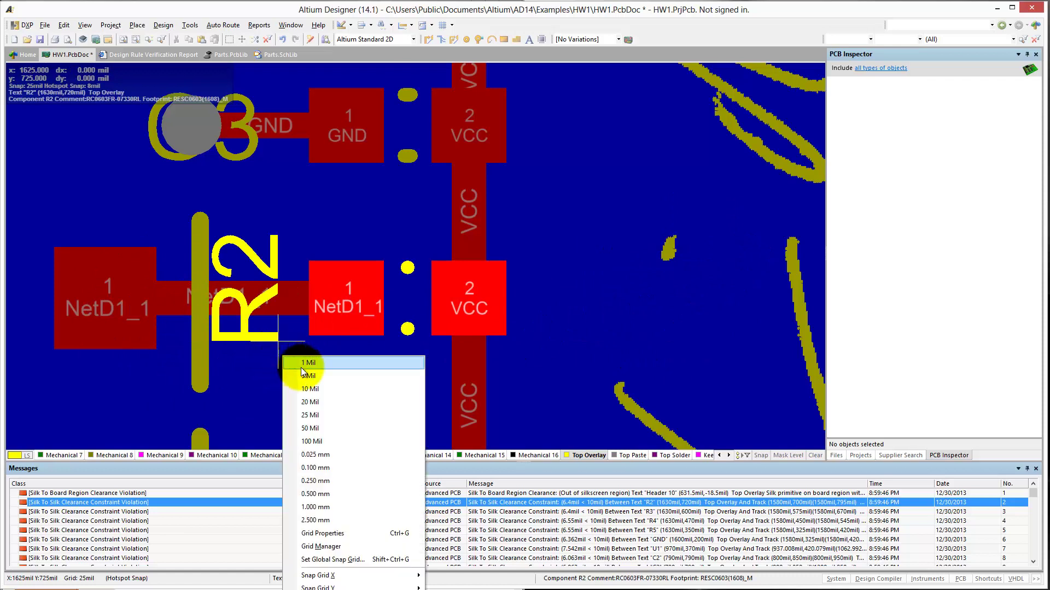
{"action": "left_click", "coordinate": [304, 372]}
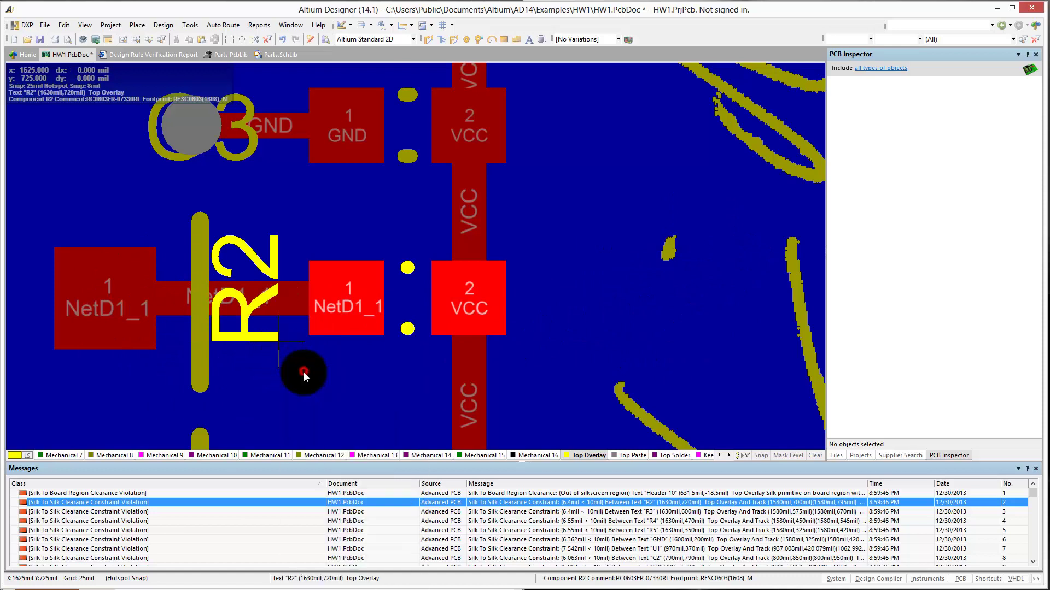
{"action": "left_click", "coordinate": [293, 343]}
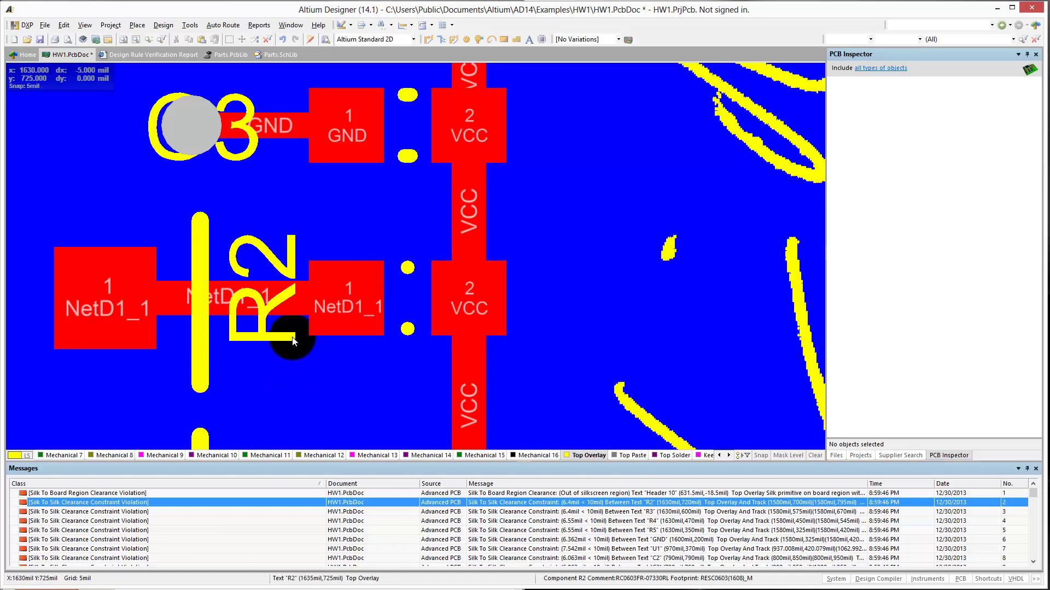
{"action": "scroll", "coordinate": [296, 339], "scroll_direction": "up", "scroll_amount": 2, "text": "ctrl"}
{"action": "scroll", "coordinate": [307, 328], "scroll_direction": "up", "scroll_amount": 2, "text": "ctrl"}
{"action": "mouse_move", "coordinate": [297, 333]}
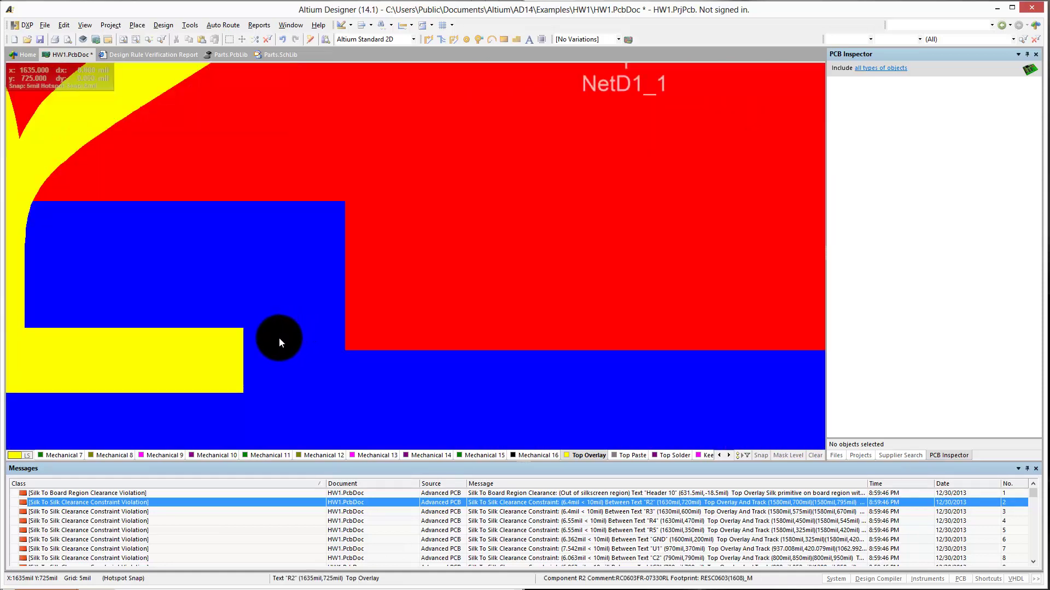
{"action": "left_click", "coordinate": [246, 340]}
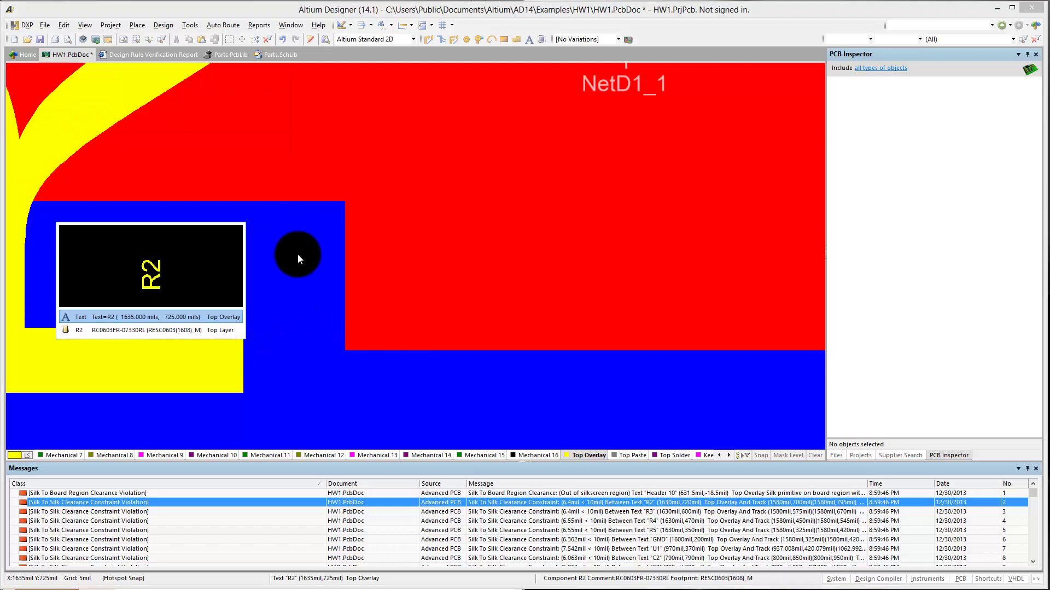
Step: Measure the silkscreen-edge-to-pad-edge distance, which reads 10mil
{"action": "left_click", "coordinate": [297, 256]}
{"action": "left_click", "coordinate": [190, 25]}
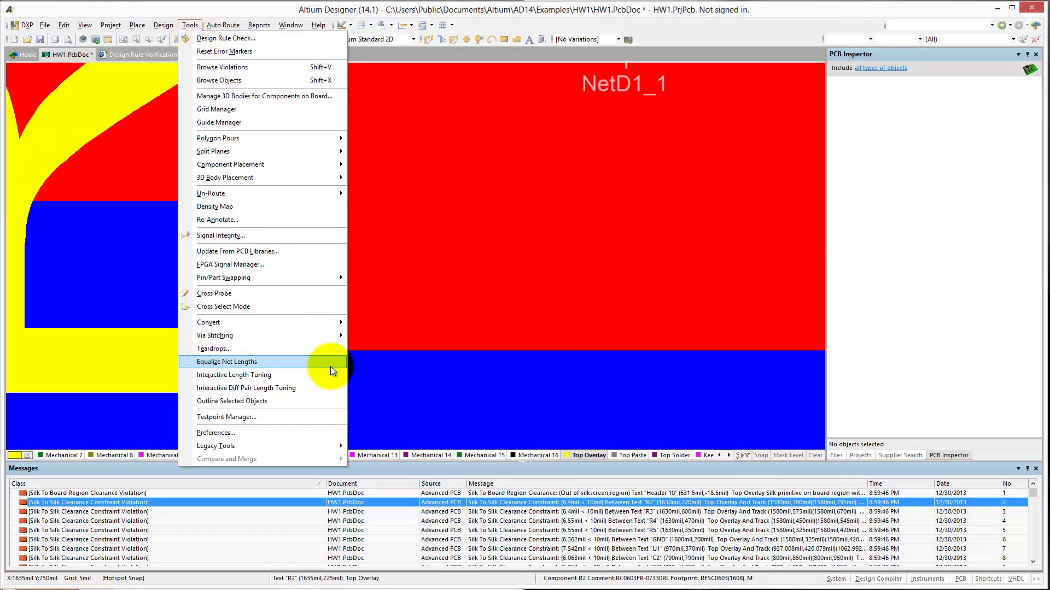
{"action": "mouse_move", "coordinate": [267, 29]}
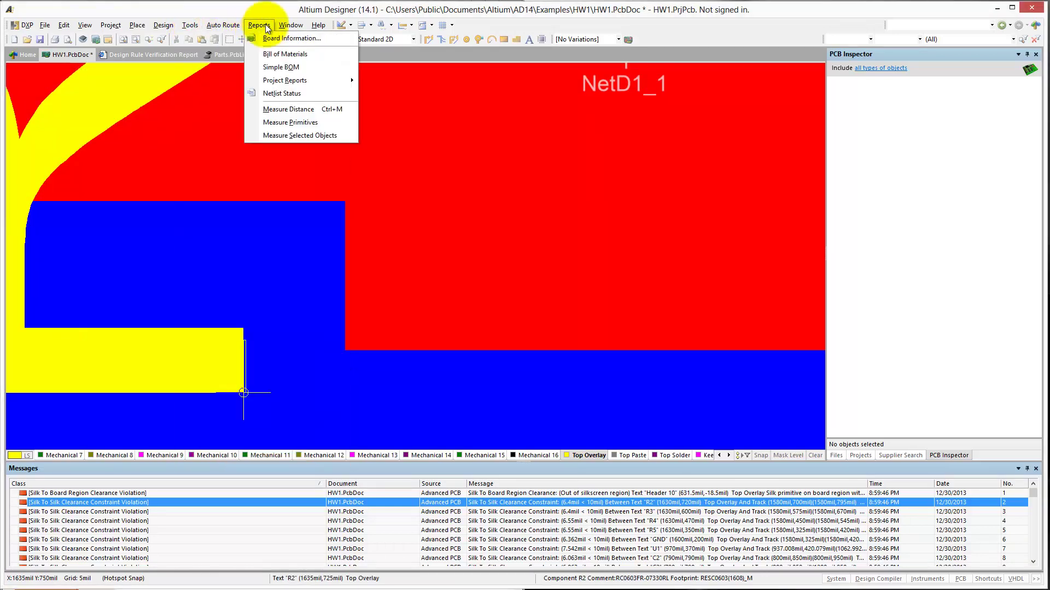
{"action": "left_click", "coordinate": [292, 109]}
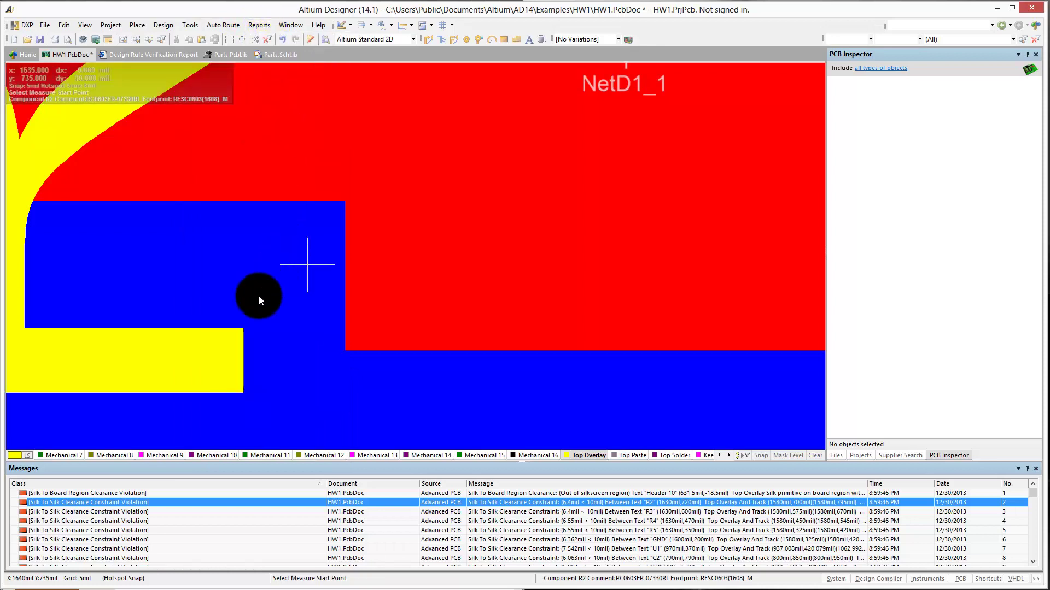
{"action": "left_click", "coordinate": [243, 328]}
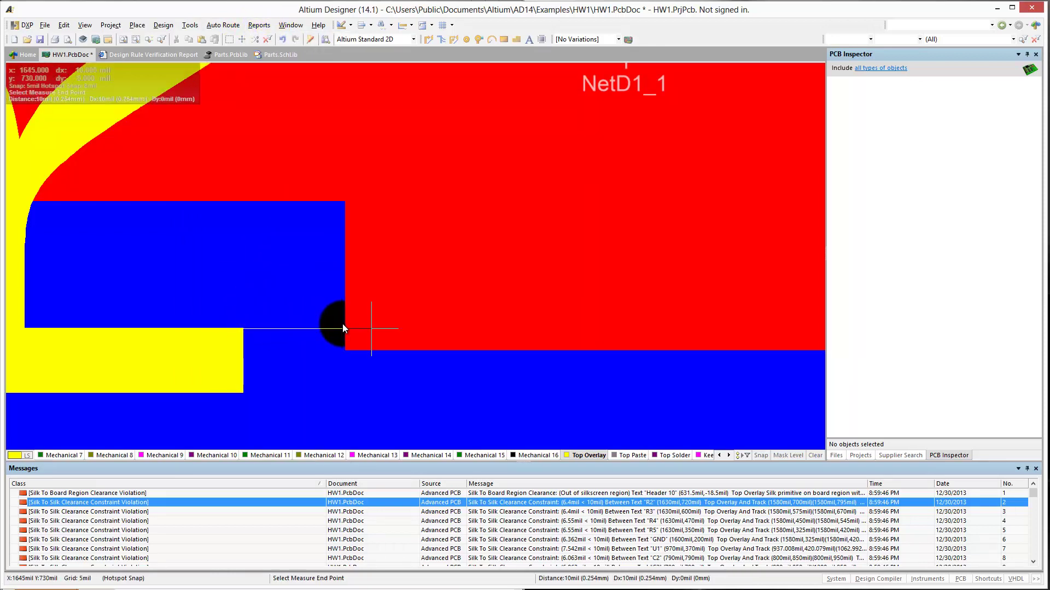
{"action": "left_click", "coordinate": [359, 326]}
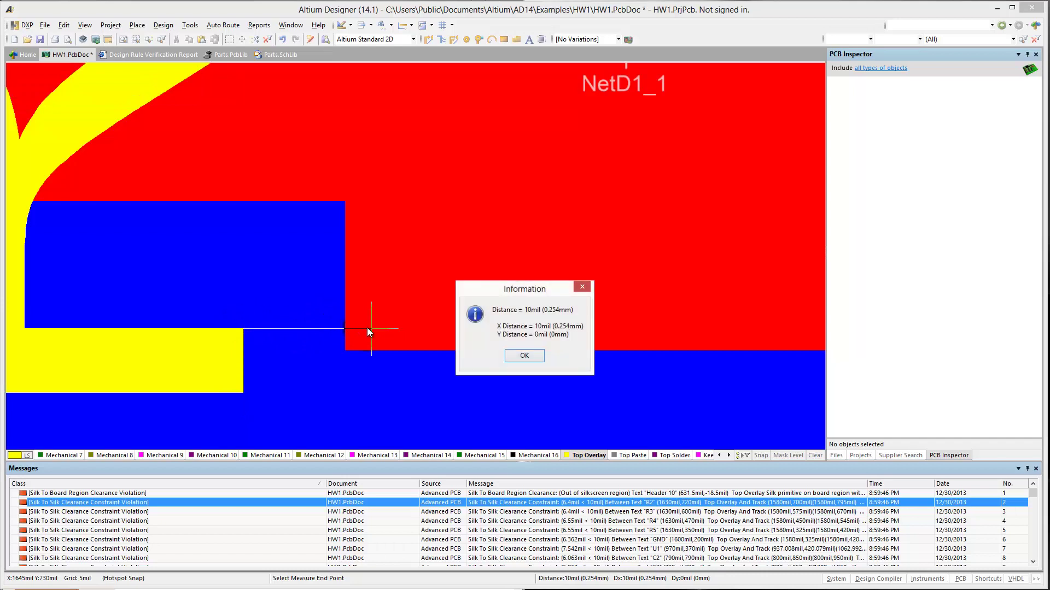
{"action": "left_click", "coordinate": [525, 356]}
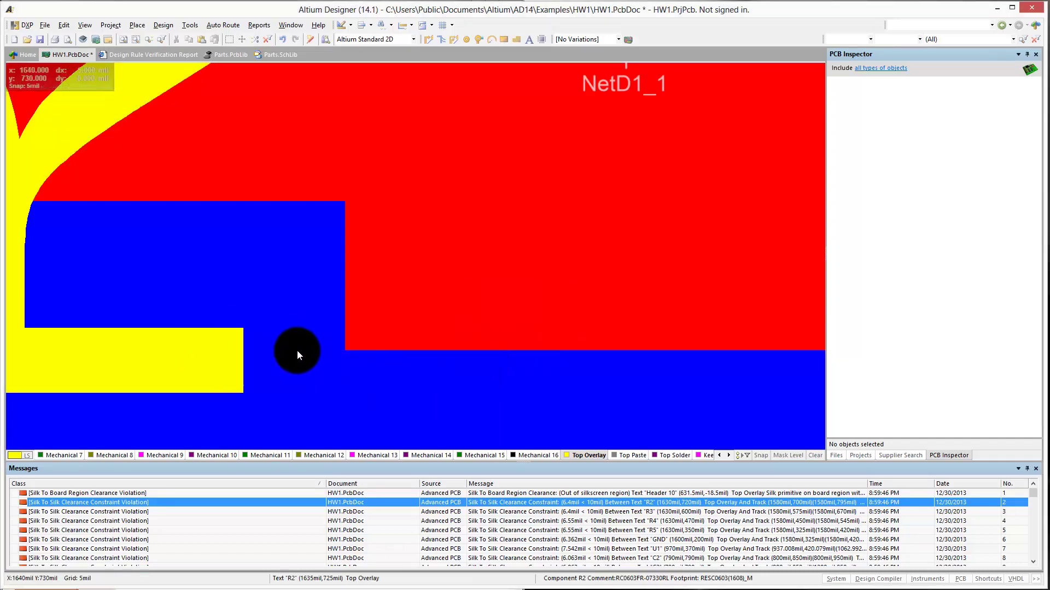
Step: Cancel the running measurement and take a second distance measurement between two new points
{"action": "scroll", "coordinate": [297, 350], "scroll_direction": "down", "scroll_amount": 3, "text": "ctrl"}
{"action": "scroll", "coordinate": [434, 330], "scroll_direction": "up", "scroll_amount": 2, "text": "ctrl"}
{"action": "scroll", "coordinate": [293, 274], "scroll_direction": "up", "scroll_amount": 2, "text": "ctrl"}
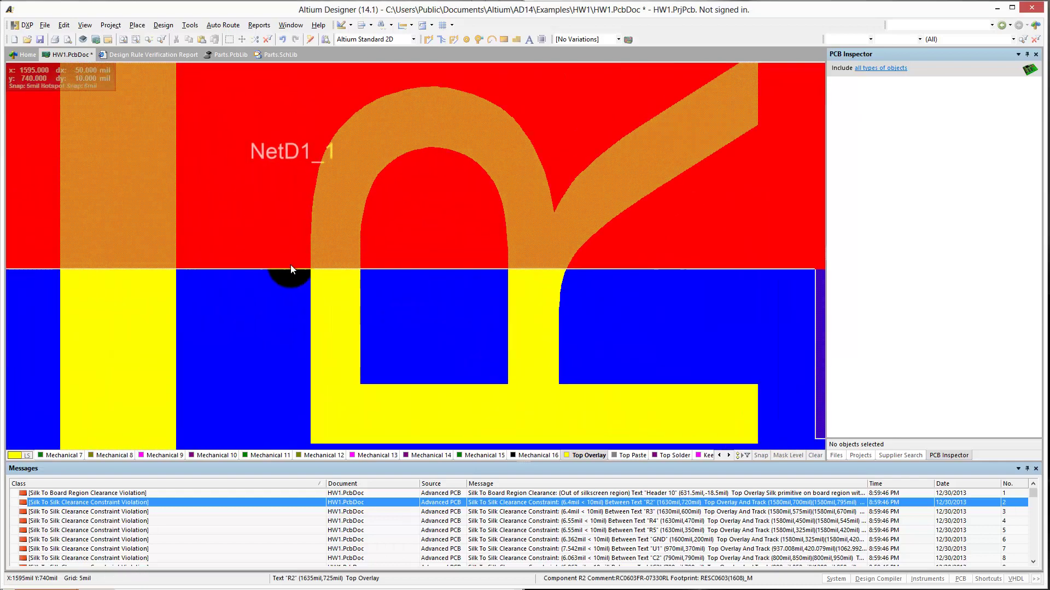
{"action": "right_click", "coordinate": [263, 349]}
{"action": "key", "text": "Escape"}
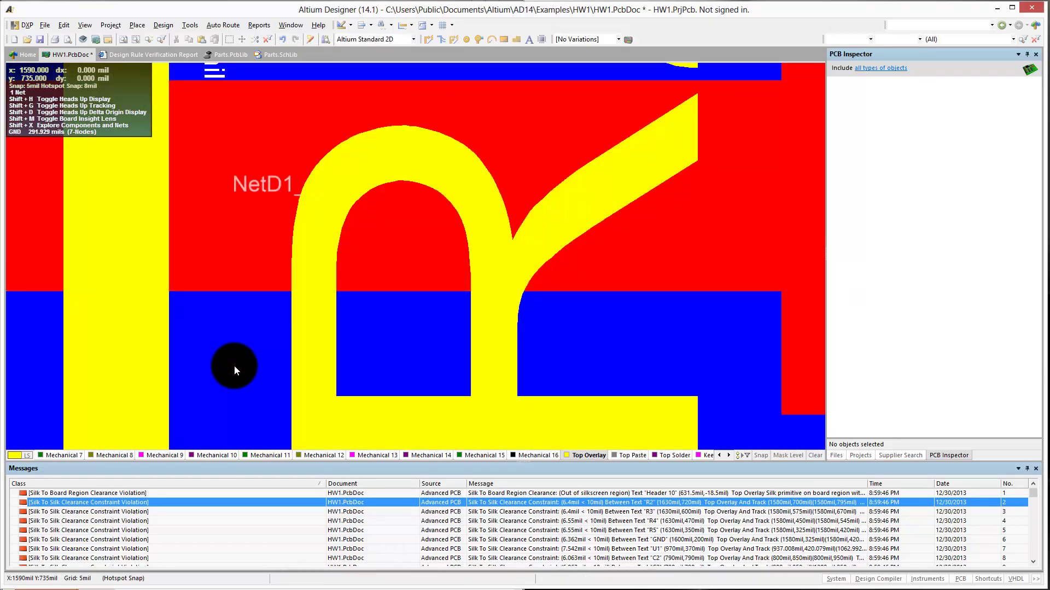
{"action": "left_click", "coordinate": [260, 26]}
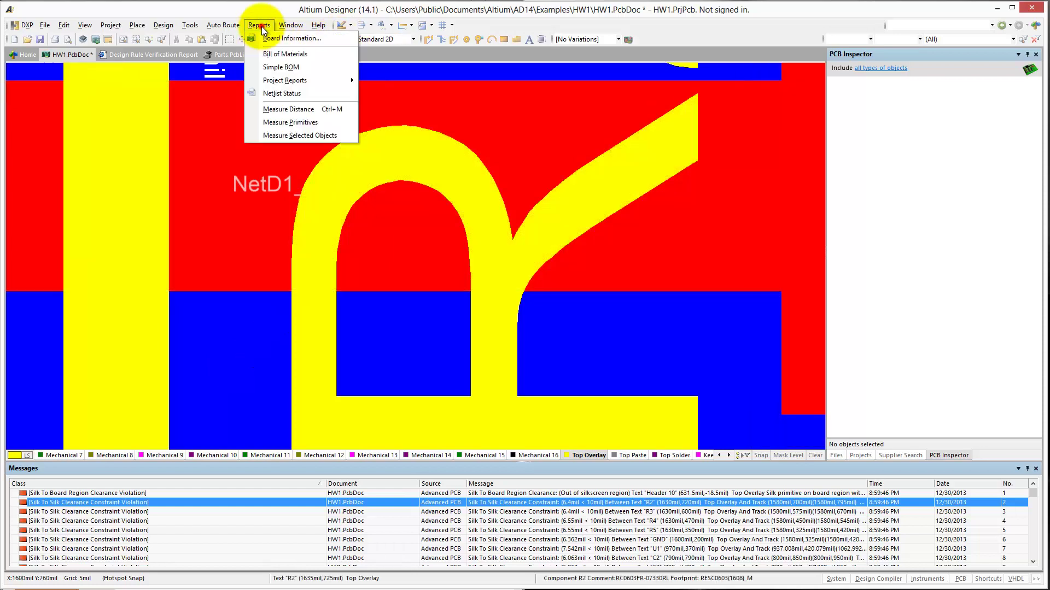
{"action": "left_click", "coordinate": [288, 109]}
{"action": "left_click", "coordinate": [293, 348]}
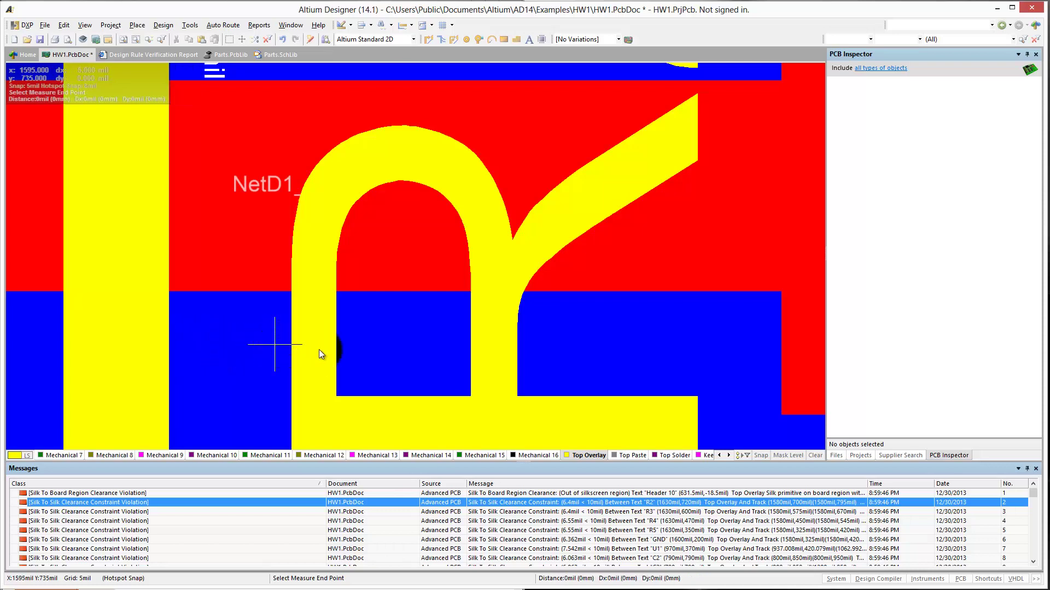
{"action": "left_click", "coordinate": [376, 358]}
Step: Select resistors R5, R4, R3, R2 and the VCC track pieces beside them
{"action": "scroll", "coordinate": [379, 350], "scroll_direction": "down", "scroll_amount": 5, "text": "ctrl"}
{"action": "scroll", "coordinate": [377, 352], "scroll_direction": "down", "scroll_amount": 6}
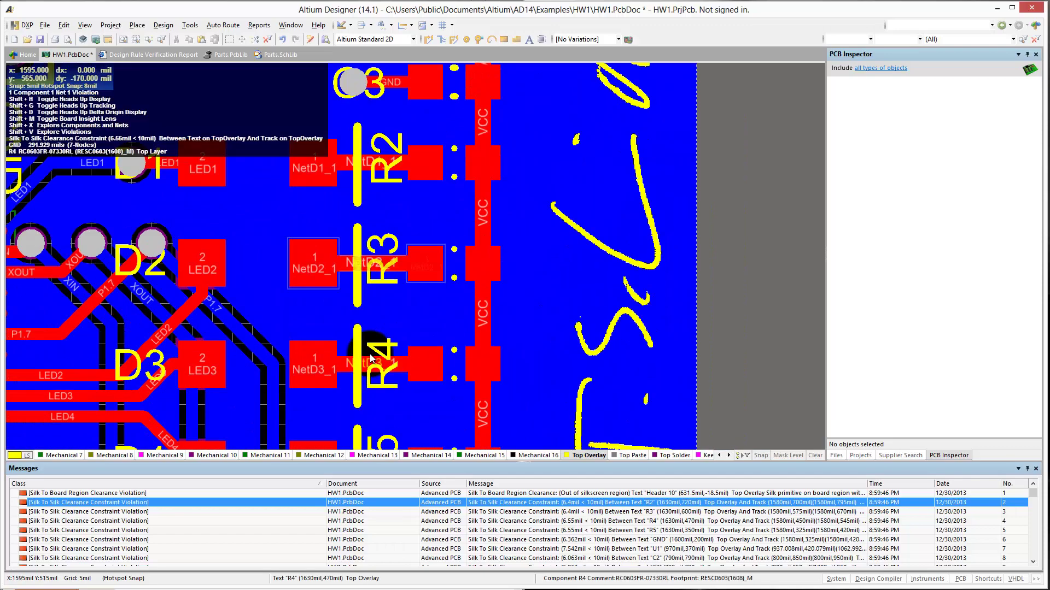
{"action": "scroll", "coordinate": [455, 227], "scroll_direction": "down", "scroll_amount": 3}
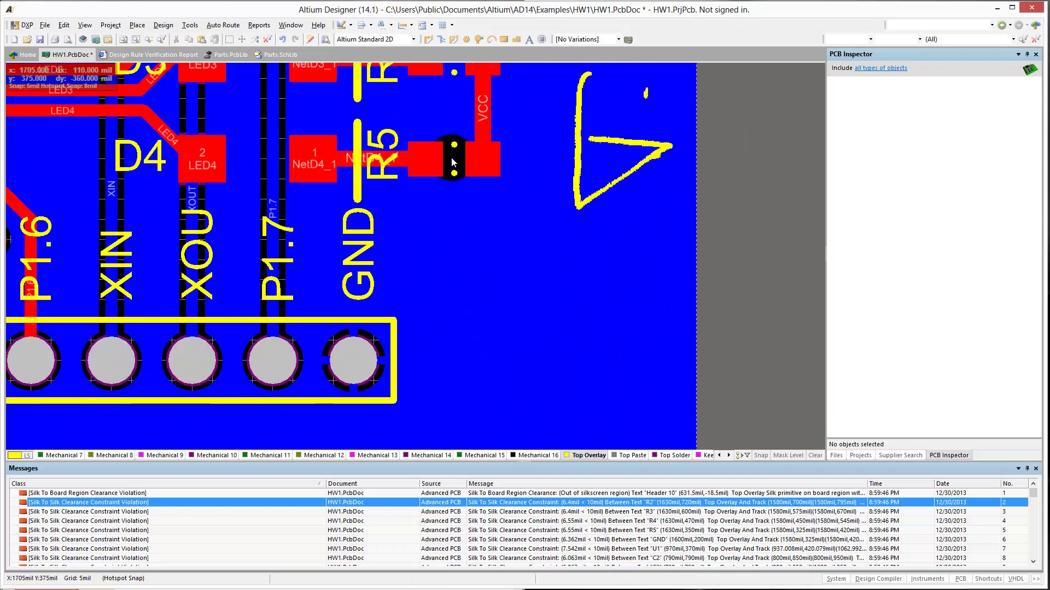
{"action": "left_click", "coordinate": [452, 158]}
{"action": "scroll", "coordinate": [445, 157], "scroll_direction": "up", "scroll_amount": 6}
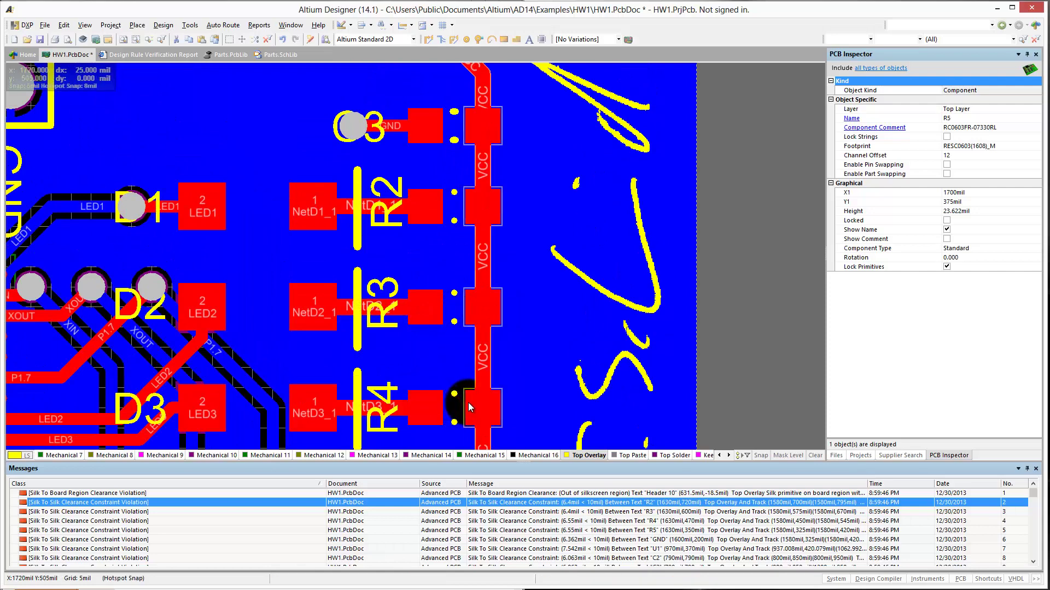
{"action": "scroll", "coordinate": [451, 394], "scroll_direction": "down", "scroll_amount": 2}
{"action": "left_click", "coordinate": [451, 327], "text": "shift"}
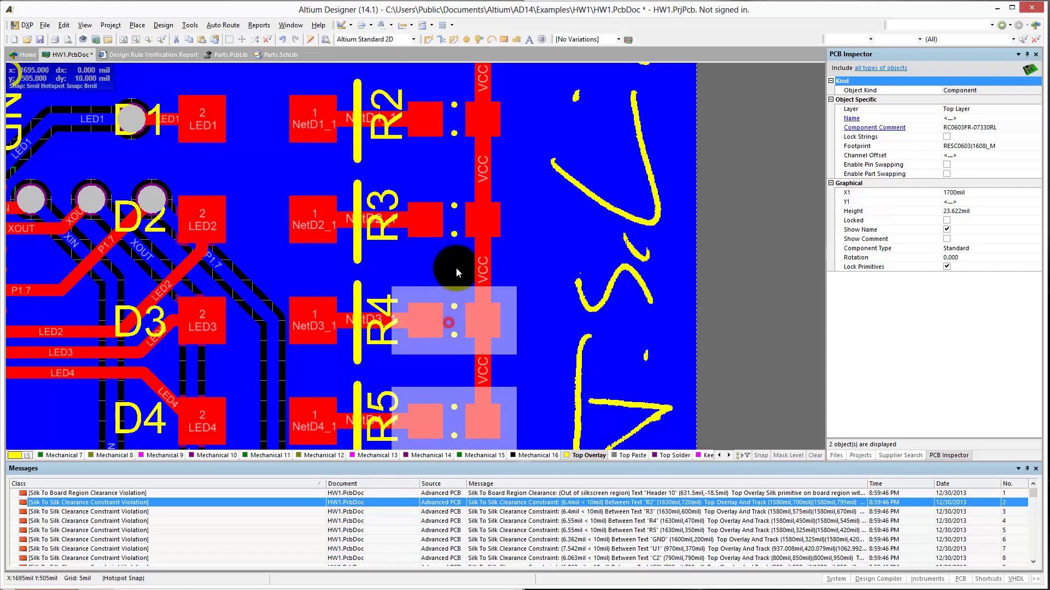
{"action": "left_click", "coordinate": [454, 211], "text": "shift"}
{"action": "left_click", "coordinate": [451, 121], "text": "shift"}
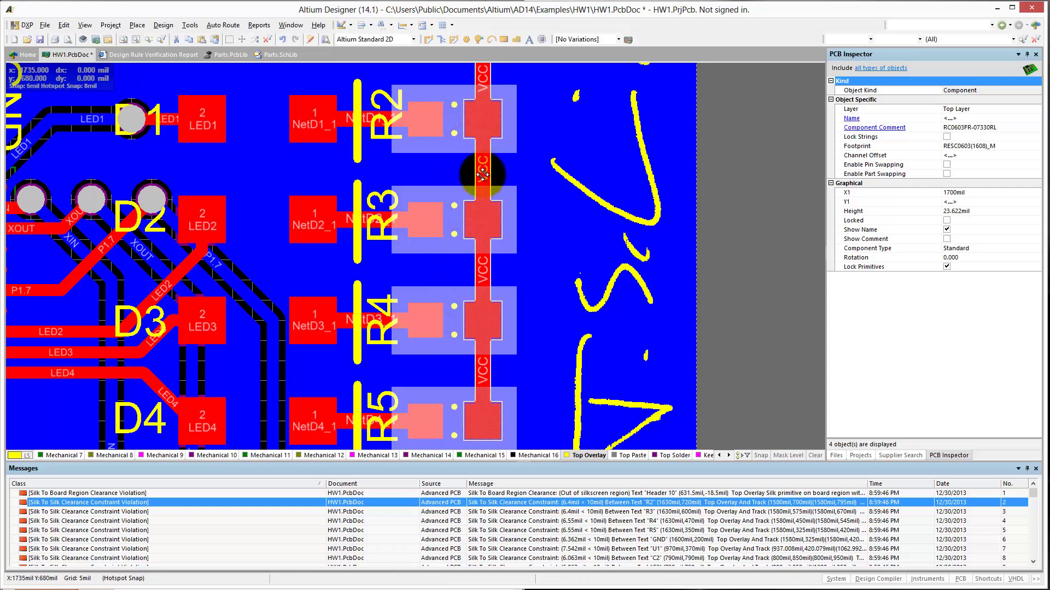
{"action": "left_click", "coordinate": [486, 170], "text": "shift"}
{"action": "left_click", "coordinate": [485, 316], "text": "shift"}
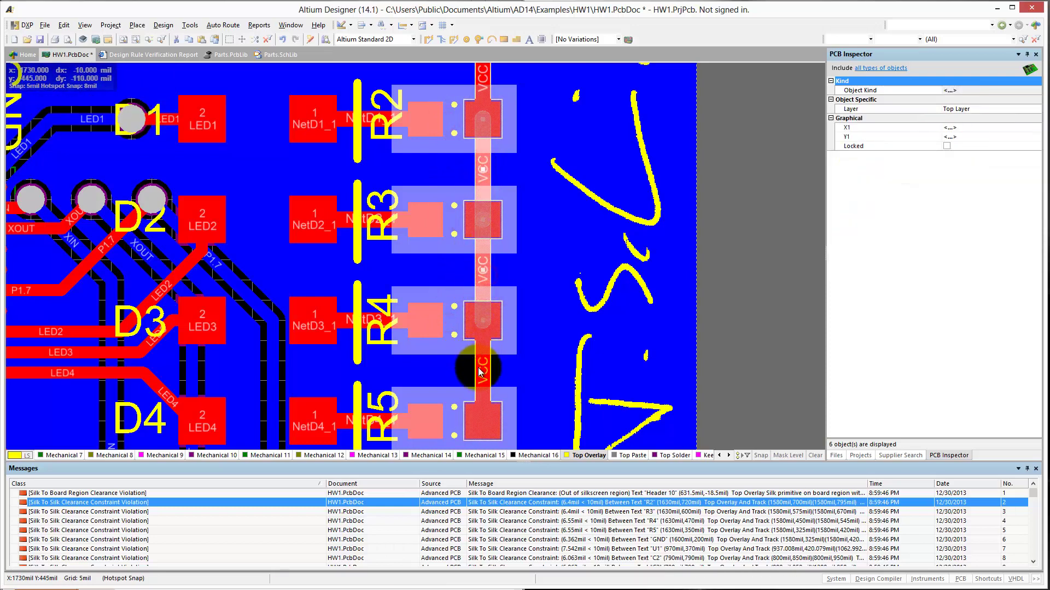
Step: Add capacitor C3 and the remaining VCC segments, then shift the selection right
{"action": "scroll", "coordinate": [476, 293], "scroll_direction": "up", "scroll_amount": 6}
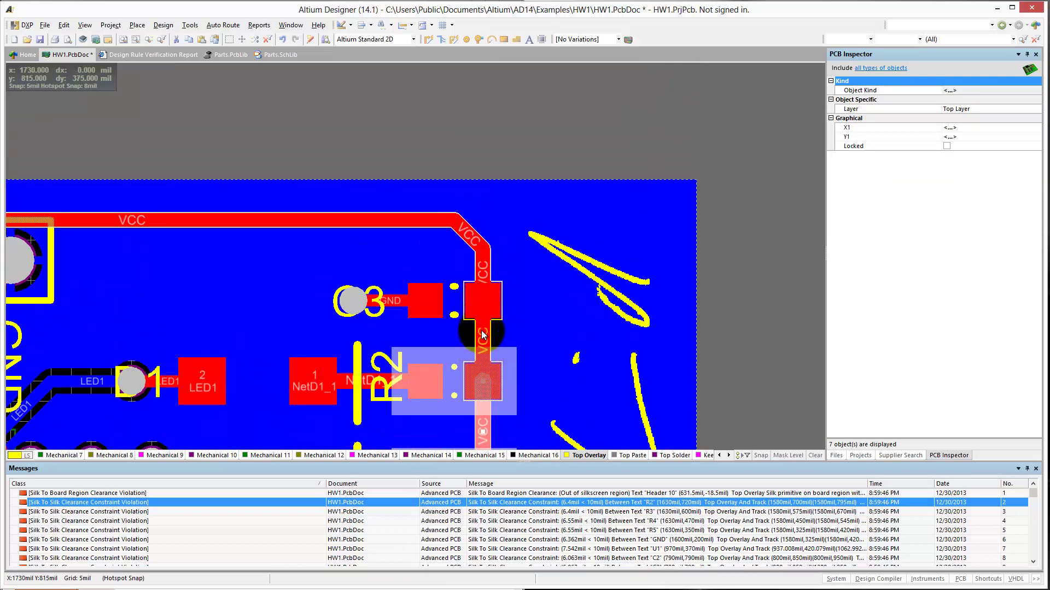
{"action": "left_click", "coordinate": [457, 314], "text": "shift"}
{"action": "left_click", "coordinate": [437, 300]}
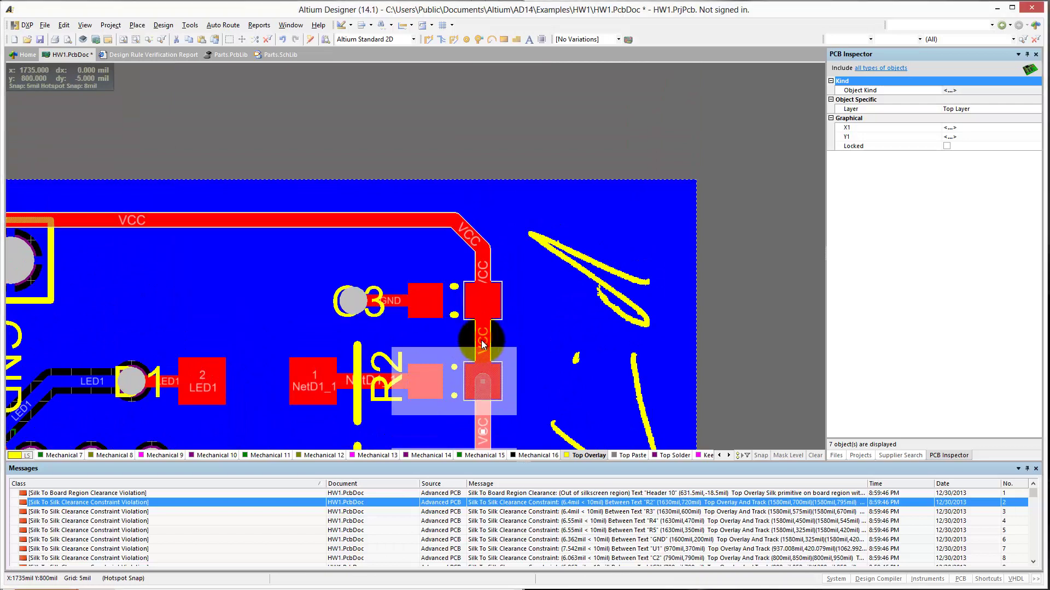
{"action": "left_click", "coordinate": [459, 290], "text": "shift"}
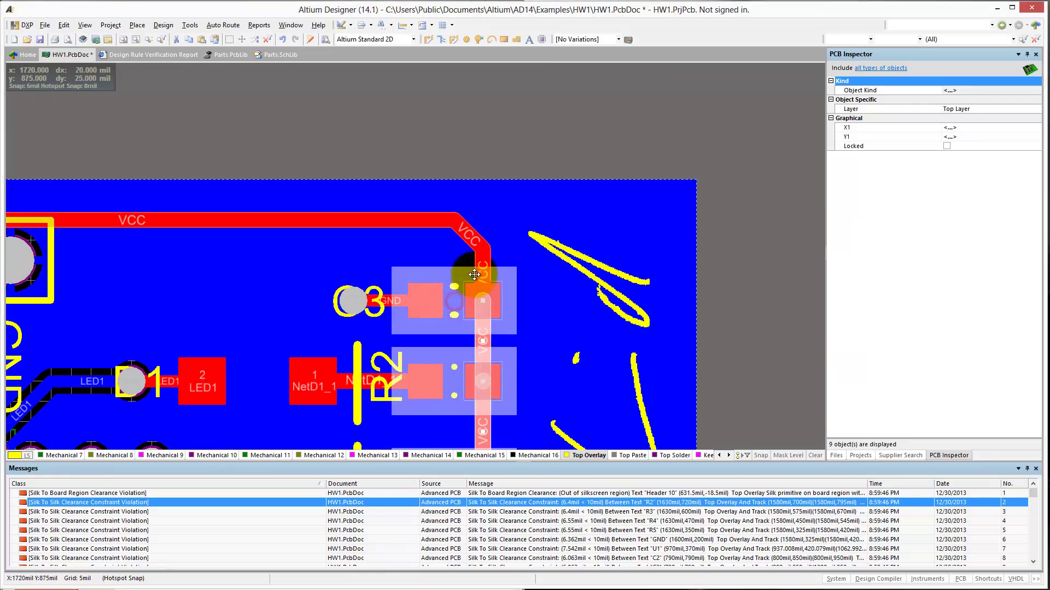
{"action": "left_click", "coordinate": [486, 269], "text": "shift"}
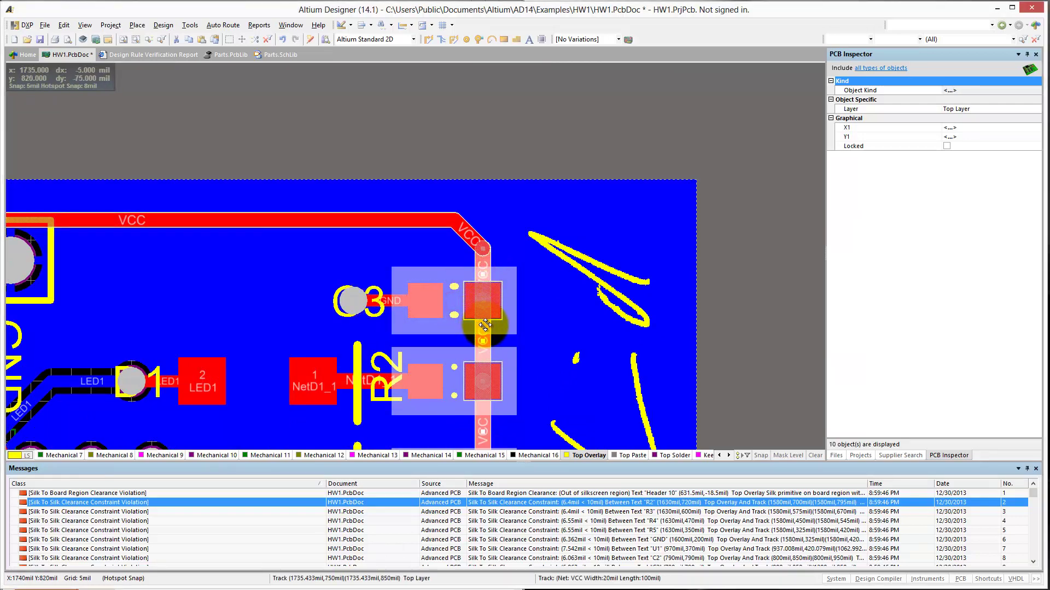
{"action": "left_click_drag", "start_coordinate": [484, 327], "coordinate": [473, 346]}
{"action": "left_click_drag", "start_coordinate": [449, 379], "coordinate": [465, 381]}
Step: Stretch the diagonal VCC track segment, then delete it
{"action": "left_click", "coordinate": [470, 236]}
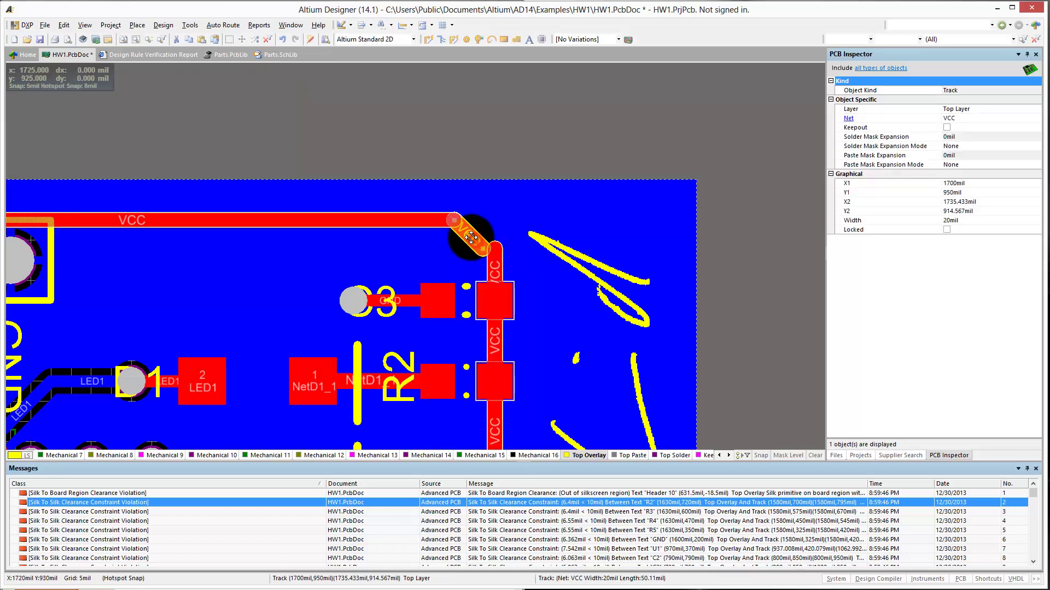
{"action": "left_click_drag", "start_coordinate": [470, 236], "coordinate": [491, 252]}
{"action": "left_click", "coordinate": [491, 243]}
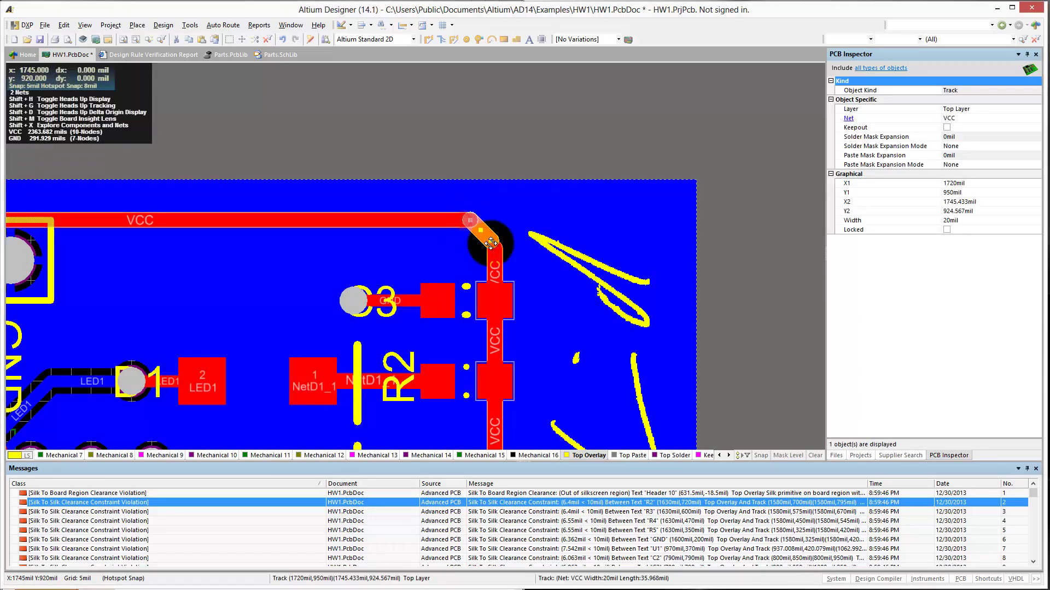
{"action": "key", "text": "Delete"}
Step: Route a new VCC track from the VCC end, bending 45 degrees down into the pad column
{"action": "key", "text": "p"}
{"action": "key", "text": "t"}
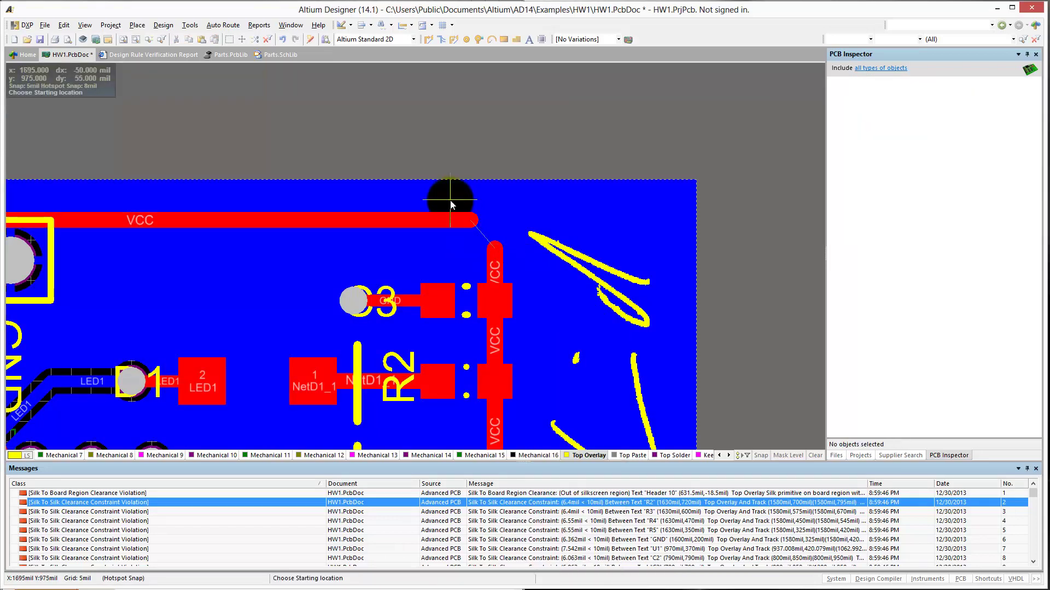
{"action": "left_click", "coordinate": [470, 220]}
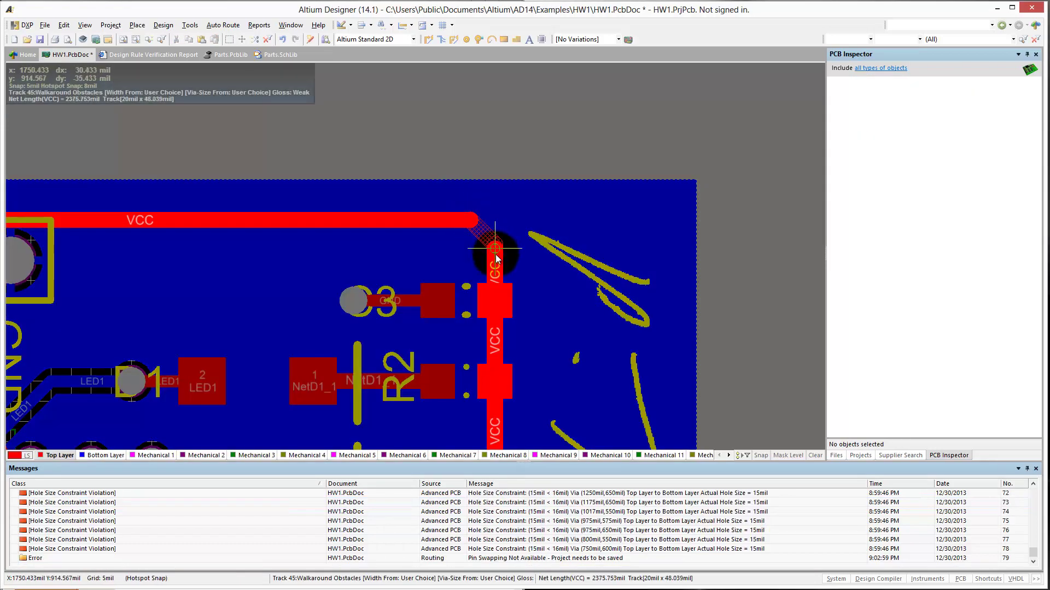
{"action": "scroll", "coordinate": [467, 359], "scroll_direction": "down", "scroll_amount": 6}
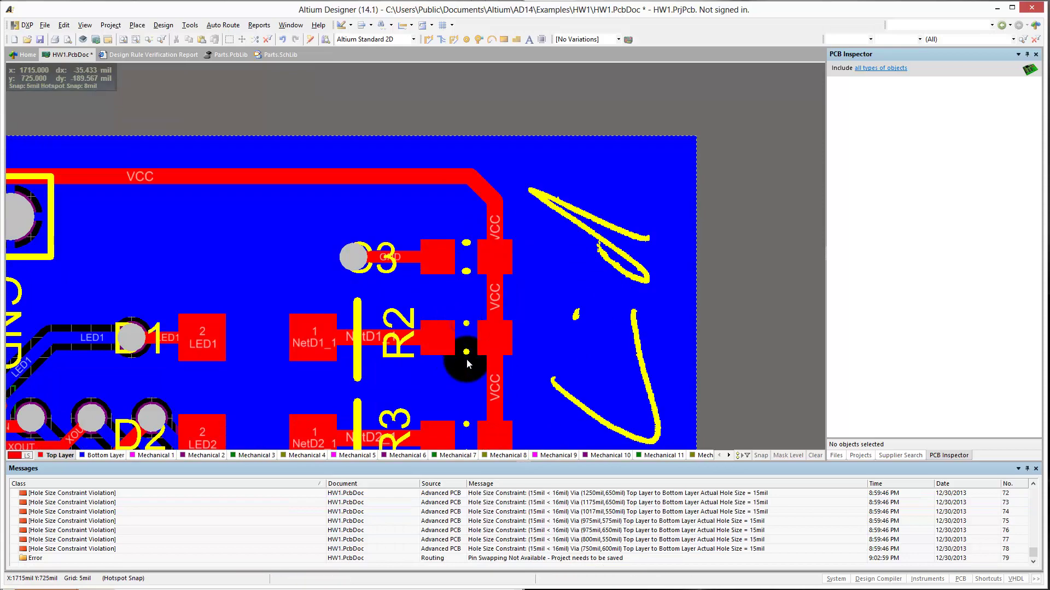
{"action": "scroll", "coordinate": [466, 361], "scroll_direction": "down", "scroll_amount": 4}
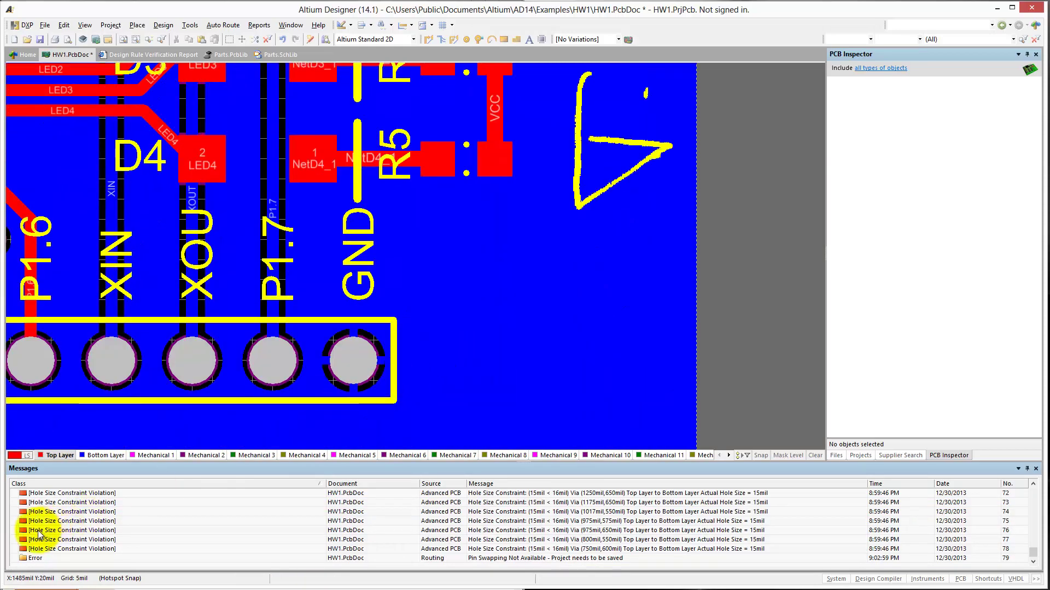
{"action": "scroll", "coordinate": [55, 525], "scroll_direction": "up", "scroll_amount": 9}
{"action": "left_click", "coordinate": [73, 524]}
{"action": "scroll", "coordinate": [73, 524], "scroll_direction": "up", "scroll_amount": 20}
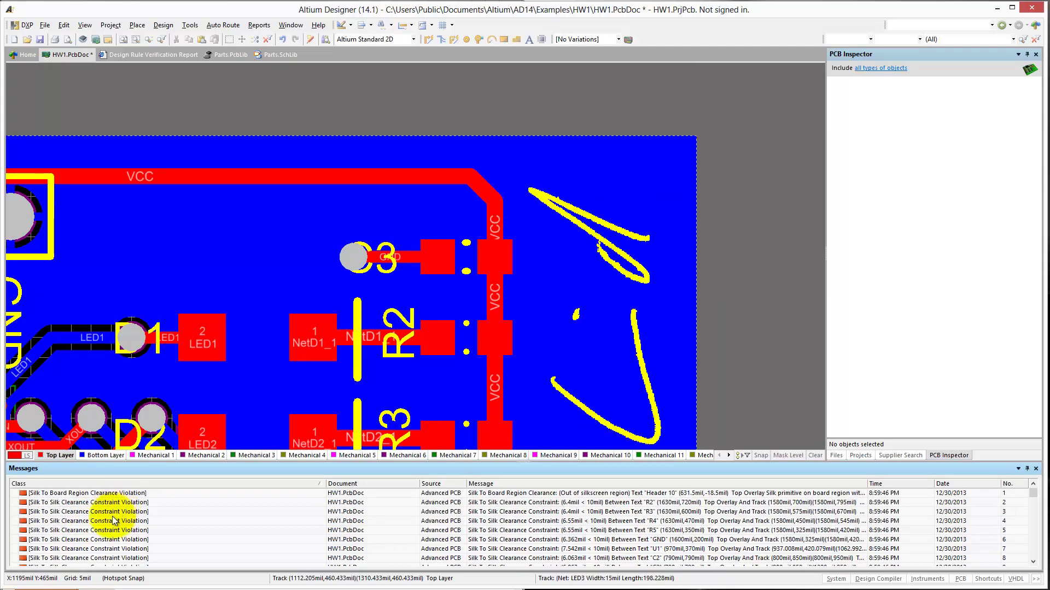
Step: Review the design rules editor, then run the Design Rule Check from its settings dialog
{"action": "left_click", "coordinate": [163, 25]}
{"action": "left_click", "coordinate": [177, 66]}
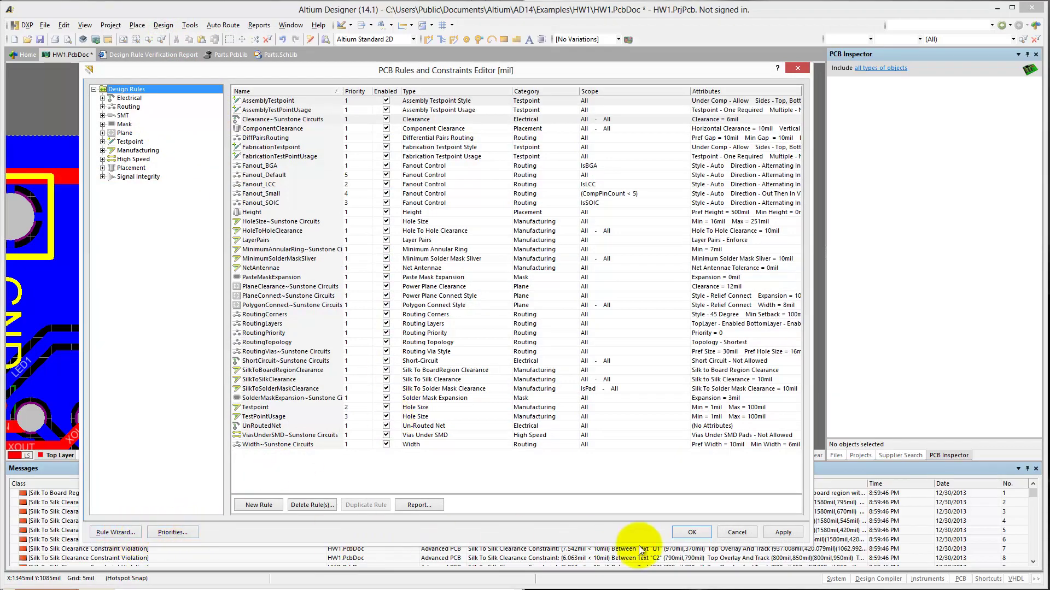
{"action": "left_click", "coordinate": [692, 532]}
{"action": "left_click", "coordinate": [163, 25]}
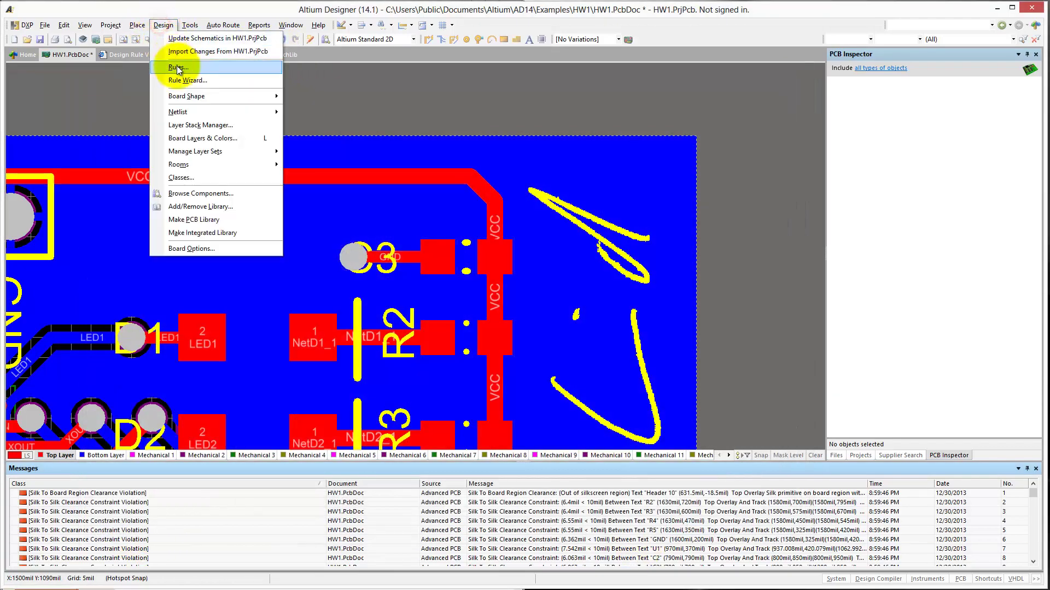
{"action": "left_click", "coordinate": [177, 67]}
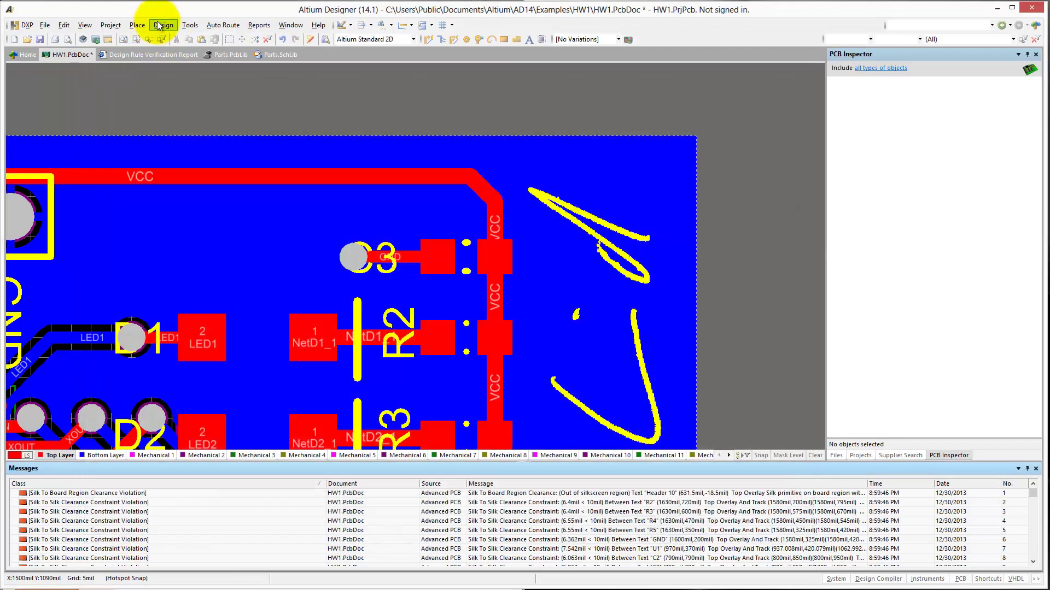
{"action": "left_click", "coordinate": [163, 25]}
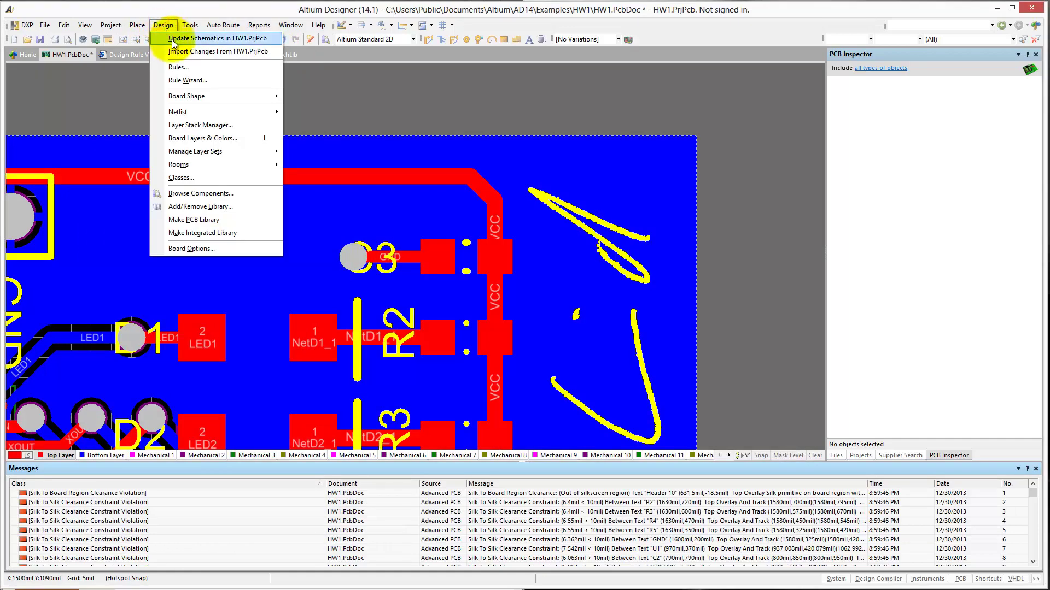
{"action": "left_click", "coordinate": [202, 38]}
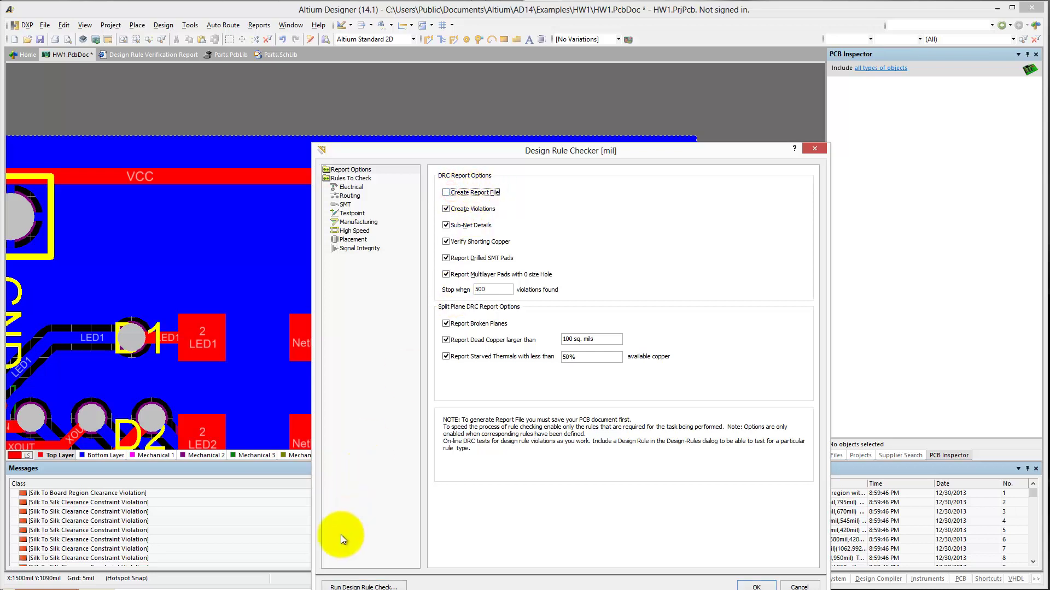
{"action": "left_click", "coordinate": [363, 587]}
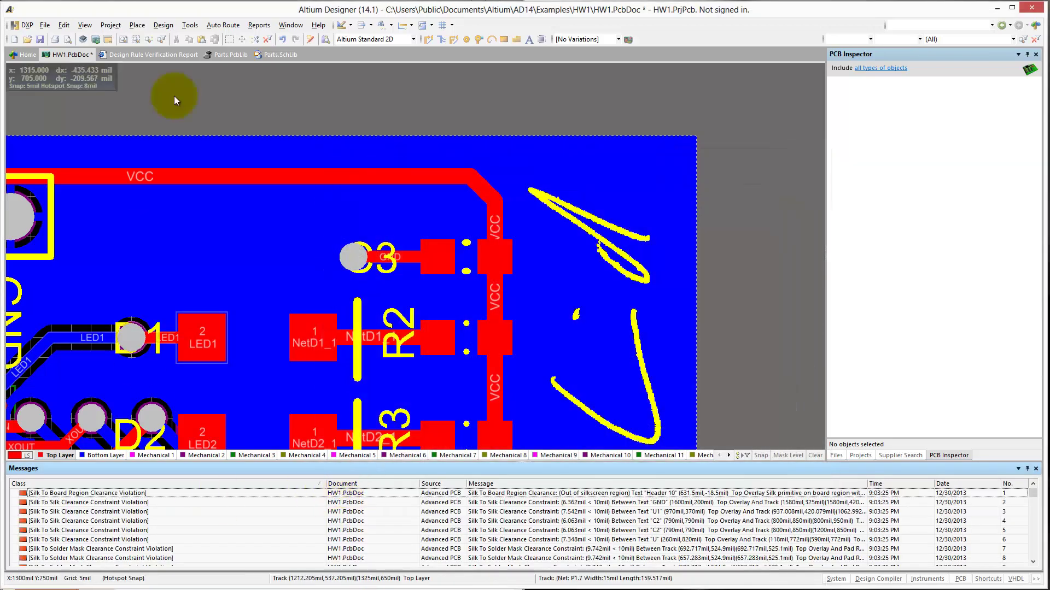
Step: Step through the GND, U1 and C2 silk violations down to the U silk violation
{"action": "double_click", "coordinate": [71, 502]}
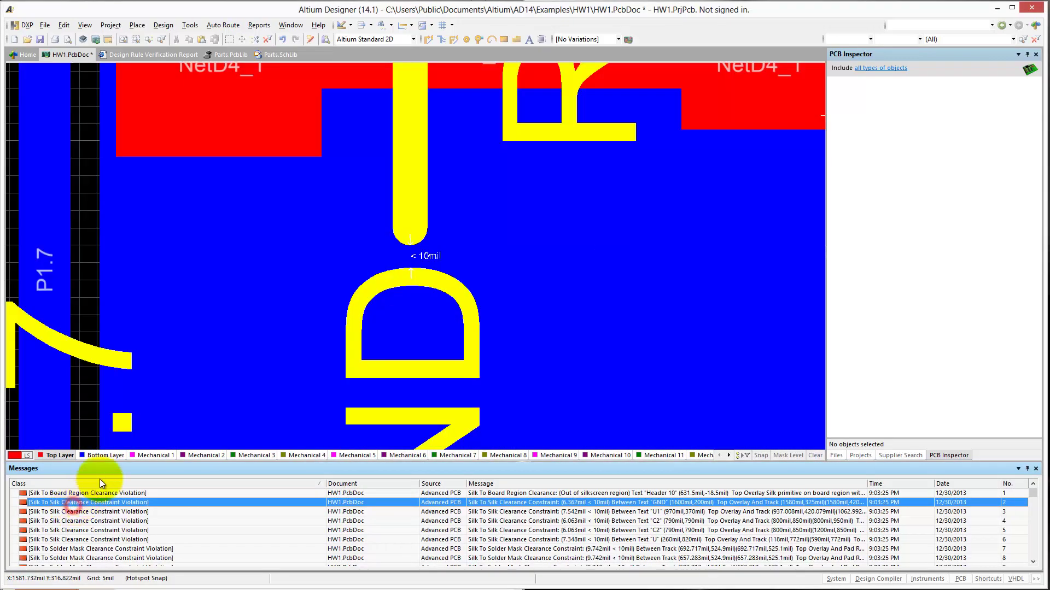
{"action": "scroll", "coordinate": [545, 365], "scroll_direction": "down", "scroll_amount": 4, "text": "ctrl"}
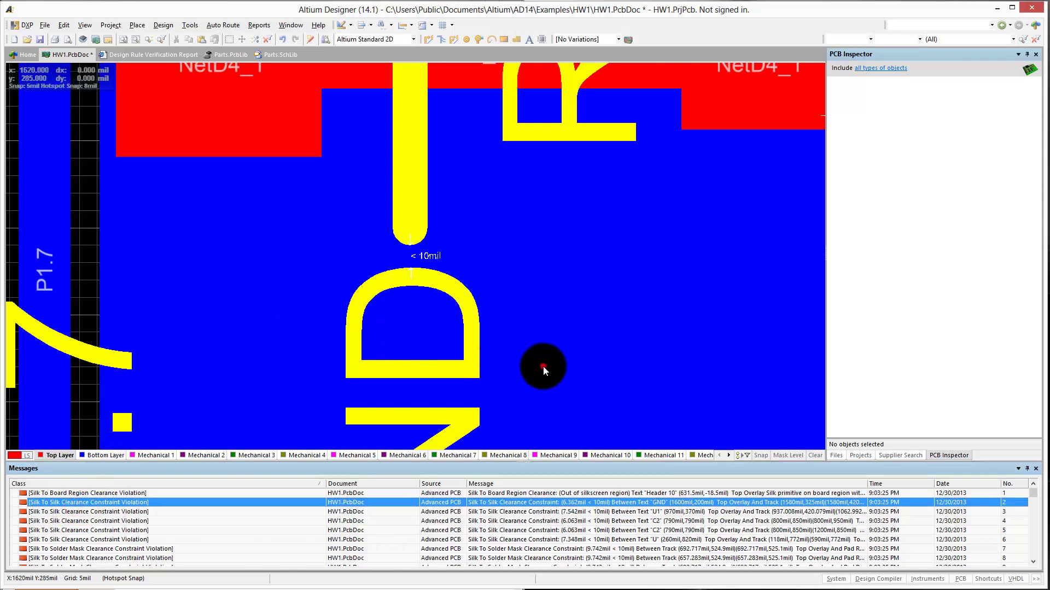
{"action": "scroll", "coordinate": [554, 388], "scroll_direction": "down", "scroll_amount": 1}
{"action": "scroll", "coordinate": [571, 284], "scroll_direction": "up", "scroll_amount": 2, "text": "ctrl"}
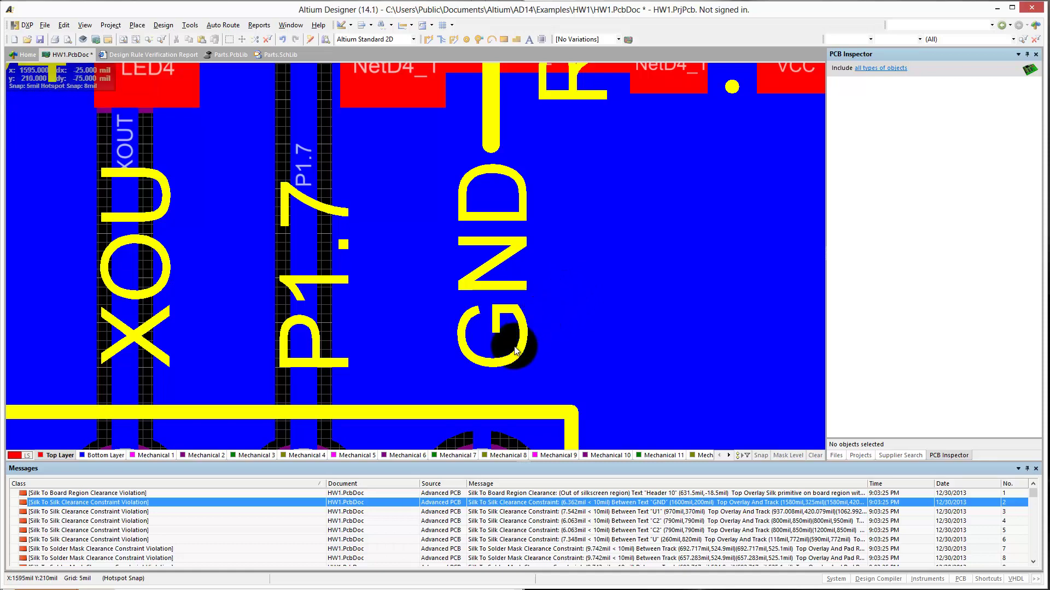
{"action": "key", "text": "Down"}
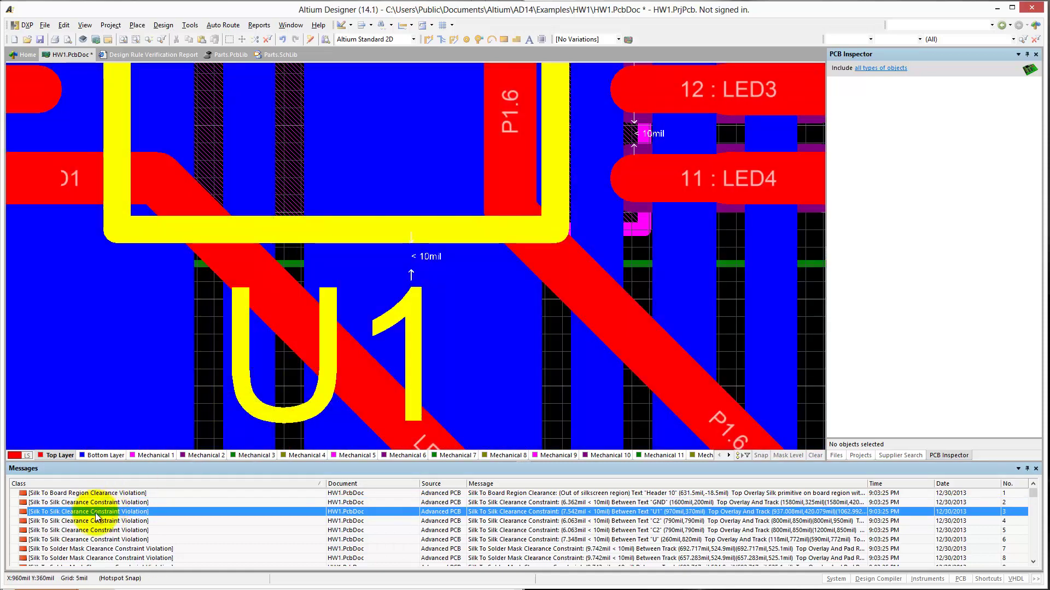
{"action": "left_click", "coordinate": [96, 521]}
{"action": "left_click", "coordinate": [96, 531]}
{"action": "left_click", "coordinate": [103, 538]}
Step: Drag the U silkscreen text to the board's bottom-right corner
{"action": "scroll", "coordinate": [103, 534], "scroll_direction": "down", "scroll_amount": 10}
{"action": "scroll", "coordinate": [250, 356], "scroll_direction": "down", "scroll_amount": 6, "text": "ctrl"}
{"action": "right_click_drag", "start_coordinate": [258, 403], "coordinate": [375, 325]}
{"action": "scroll", "coordinate": [375, 326], "scroll_direction": "down", "scroll_amount": 3, "text": "ctrl"}
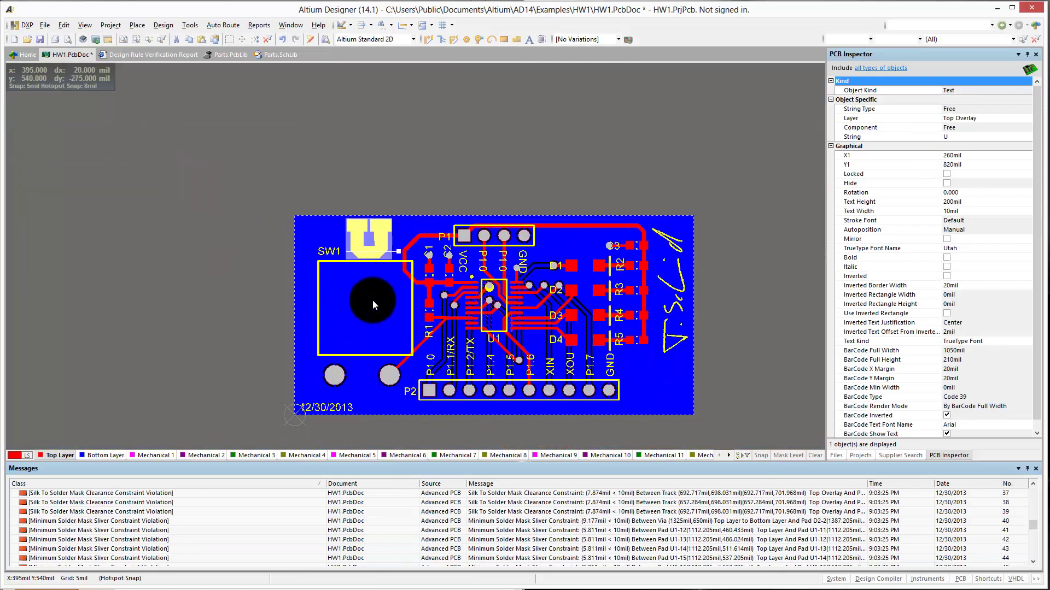
{"action": "left_click_drag", "start_coordinate": [373, 260], "coordinate": [664, 402]}
Step: Run the Design Rule Check again and zoom to the 7.913mil R2 text-to-pad R2-1 violation
{"action": "left_click", "coordinate": [189, 25]}
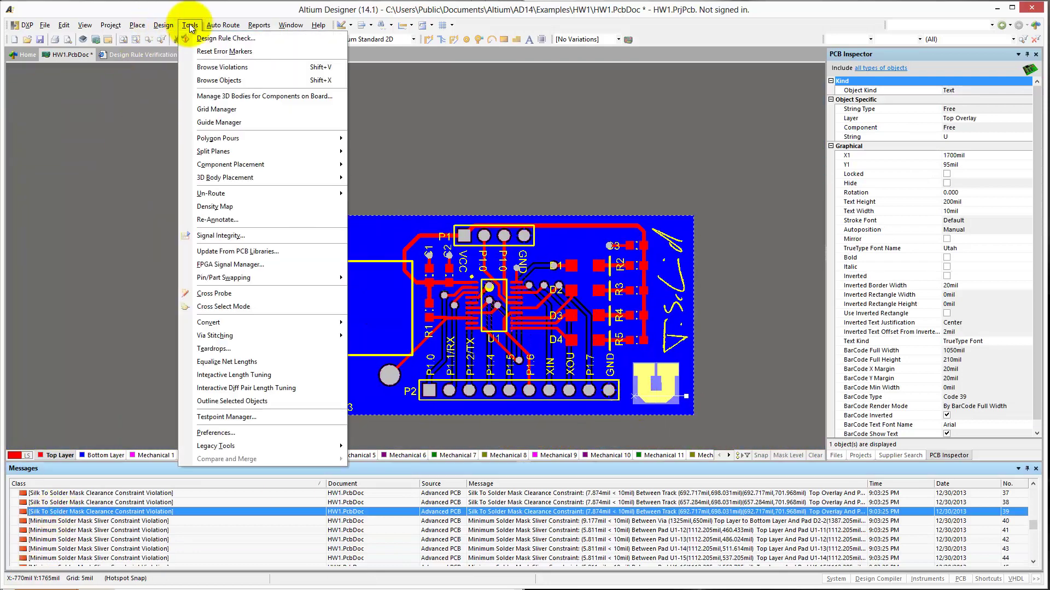
{"action": "left_click", "coordinate": [219, 35]}
{"action": "left_click", "coordinate": [352, 571]}
{"action": "left_click", "coordinate": [98, 503]}
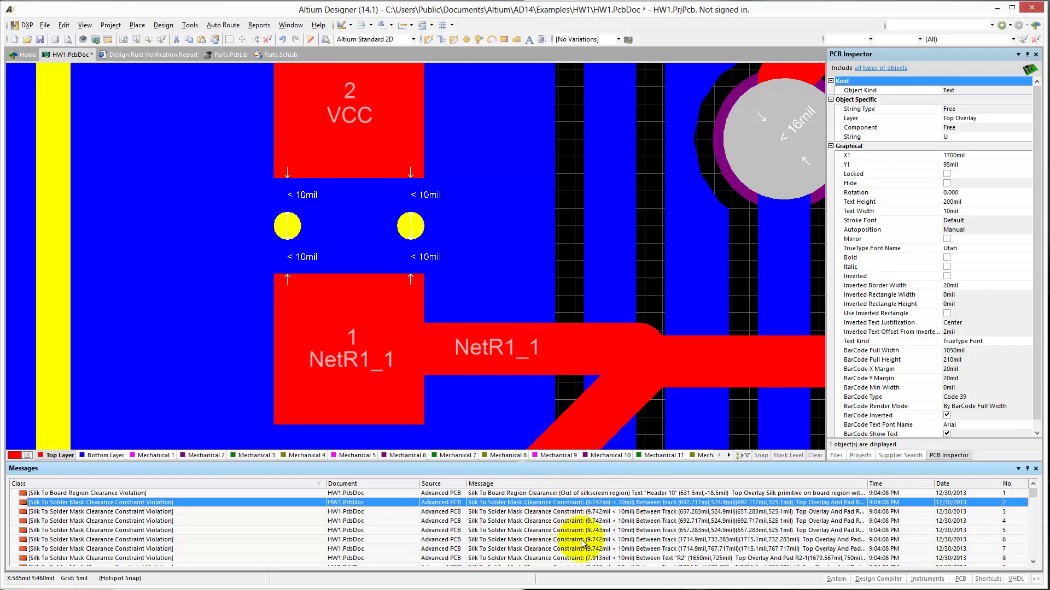
{"action": "double_click", "coordinate": [591, 558]}
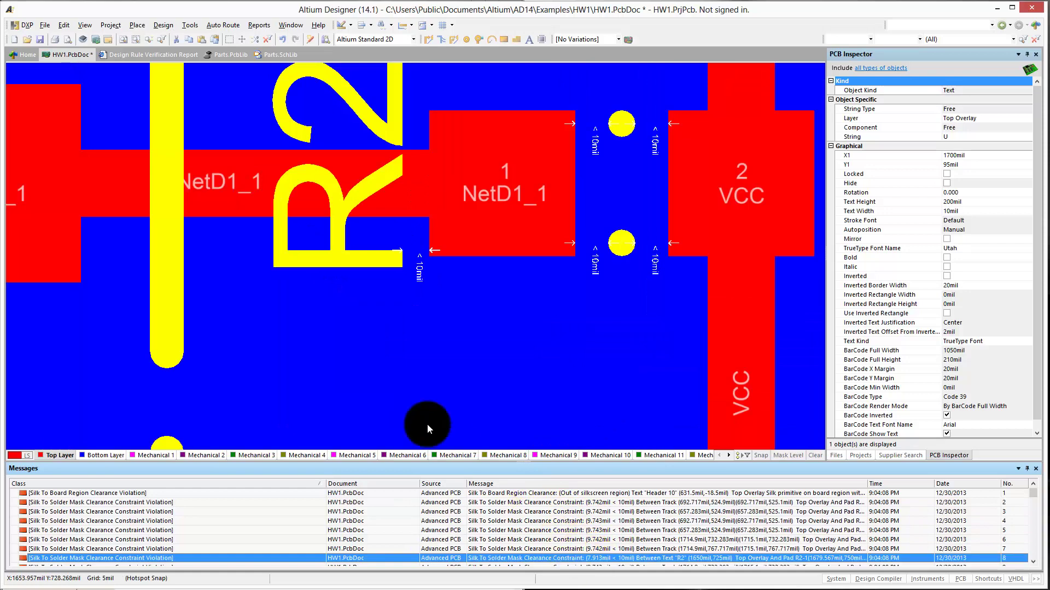
Step: Pick up the R2 designator text and drop it at a new spot near its pads
{"action": "scroll", "coordinate": [378, 339], "scroll_direction": "down", "scroll_amount": 3, "text": "ctrl"}
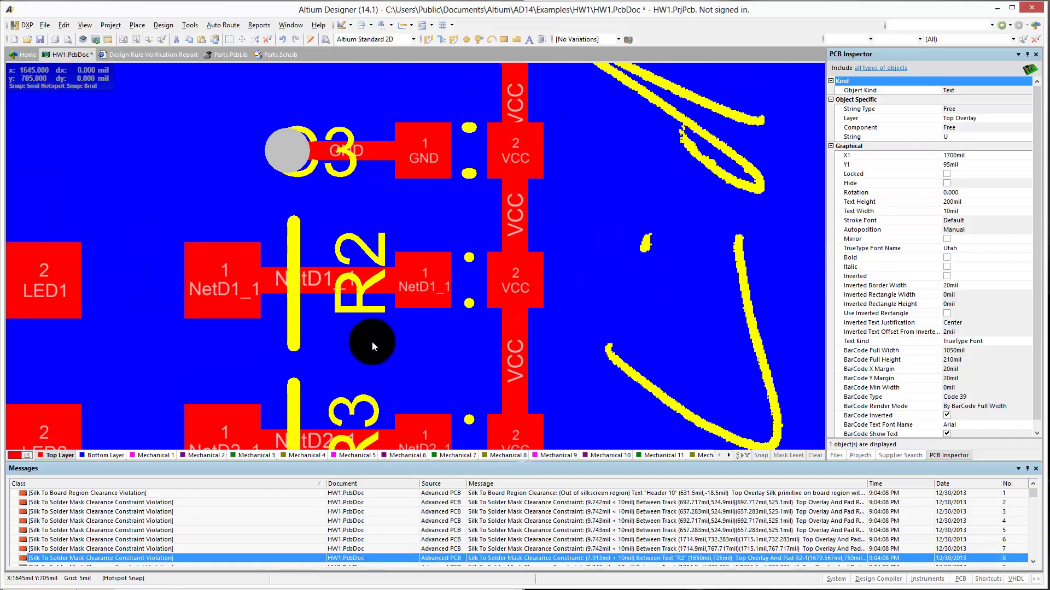
{"action": "right_click_drag", "start_coordinate": [372, 343], "coordinate": [418, 380]}
{"action": "left_click", "coordinate": [407, 295]}
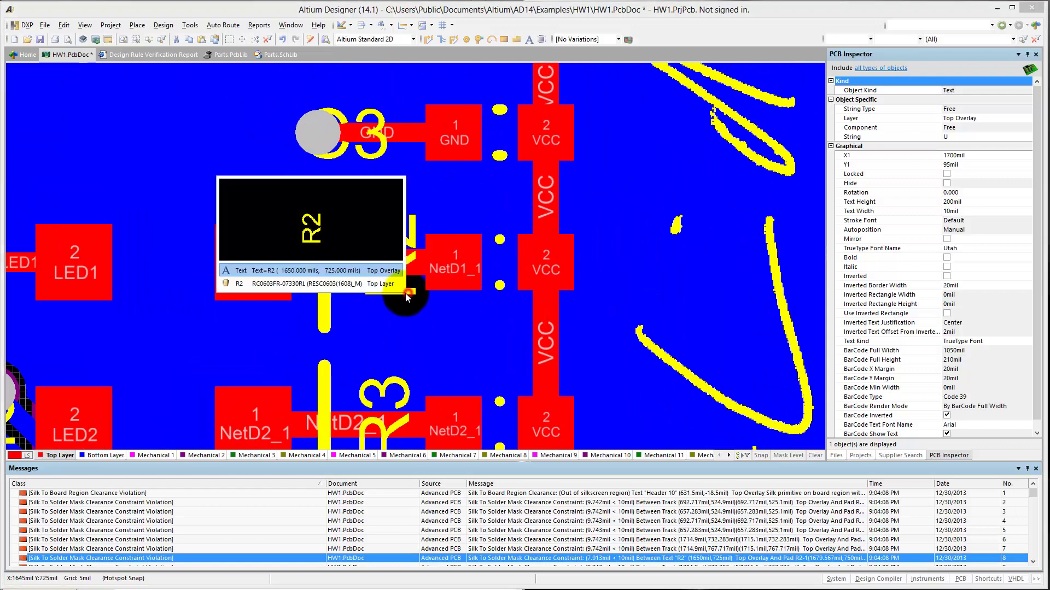
{"action": "left_click", "coordinate": [386, 271]}
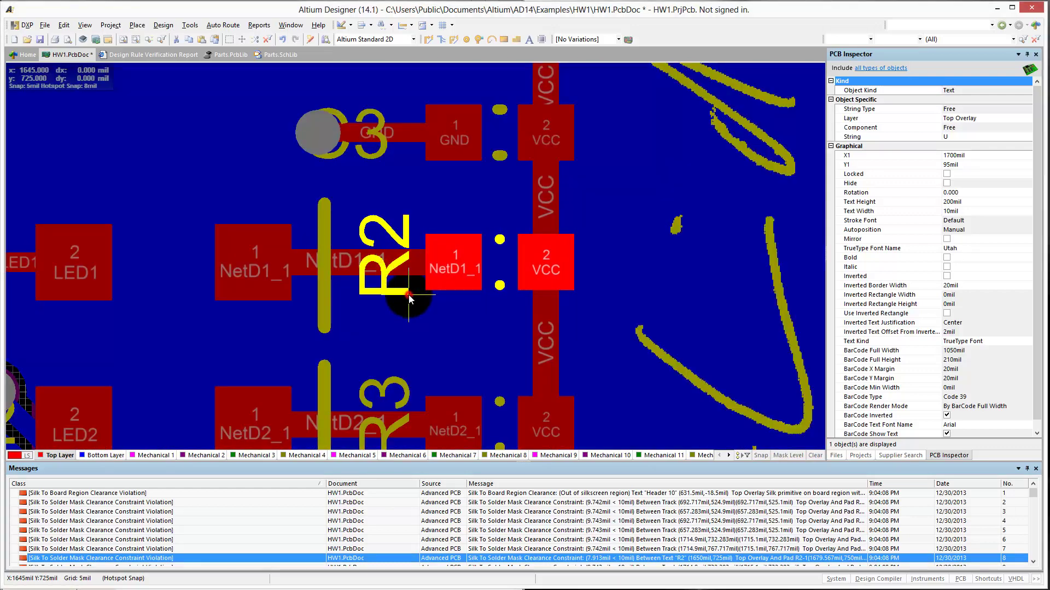
{"action": "left_click", "coordinate": [406, 295]}
Step: Step through the R2 pad and C3 violations to the 9.177mil via-to-D2-2 mask sliver
{"action": "scroll", "coordinate": [398, 558], "scroll_direction": "down", "scroll_amount": 3}
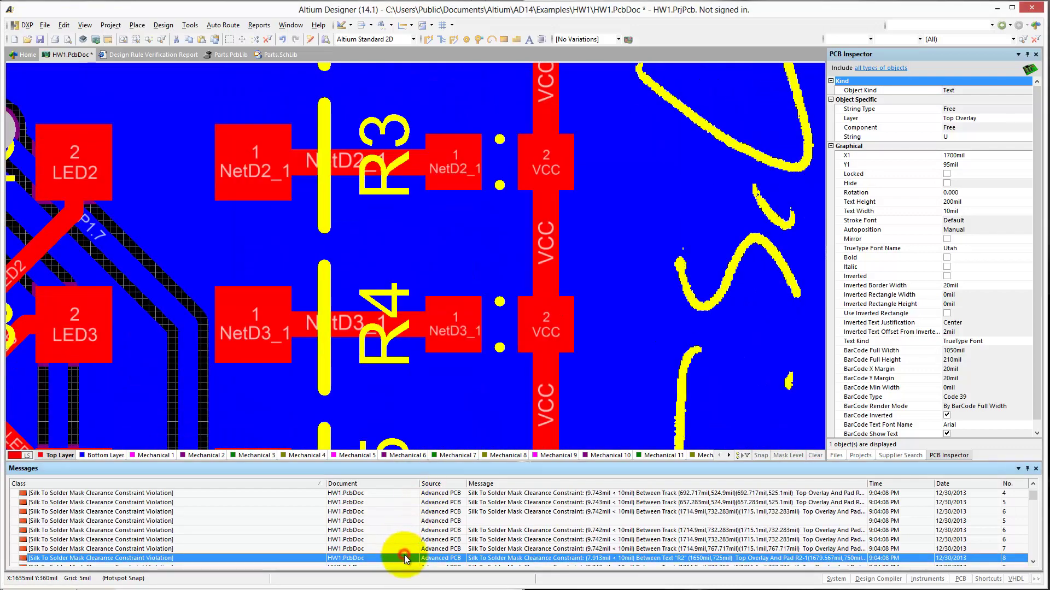
{"action": "scroll", "coordinate": [402, 544], "scroll_direction": "down", "scroll_amount": 4}
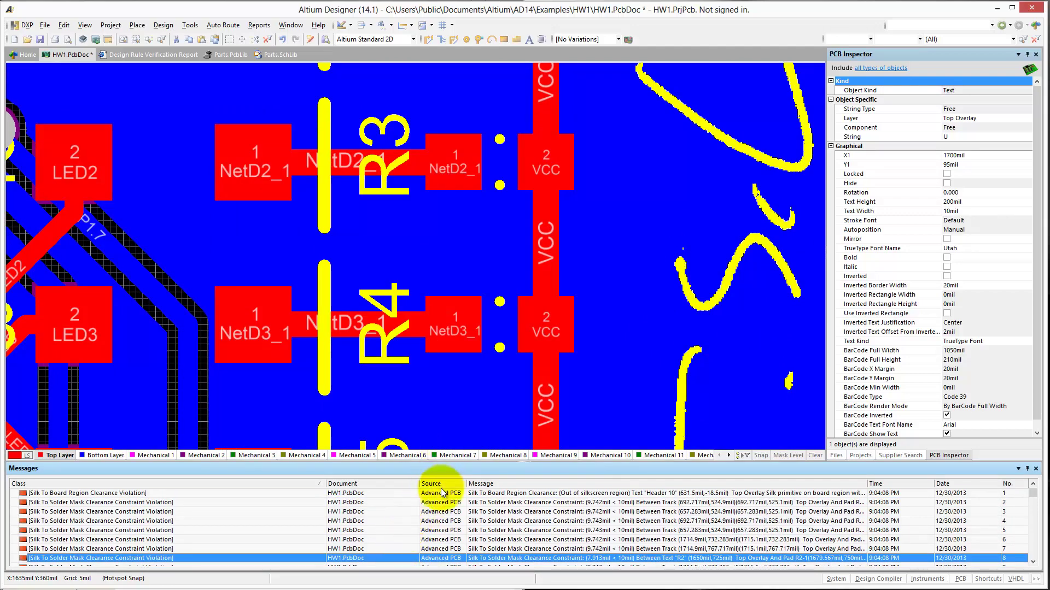
{"action": "double_click", "coordinate": [340, 512]}
{"action": "double_click", "coordinate": [352, 522]}
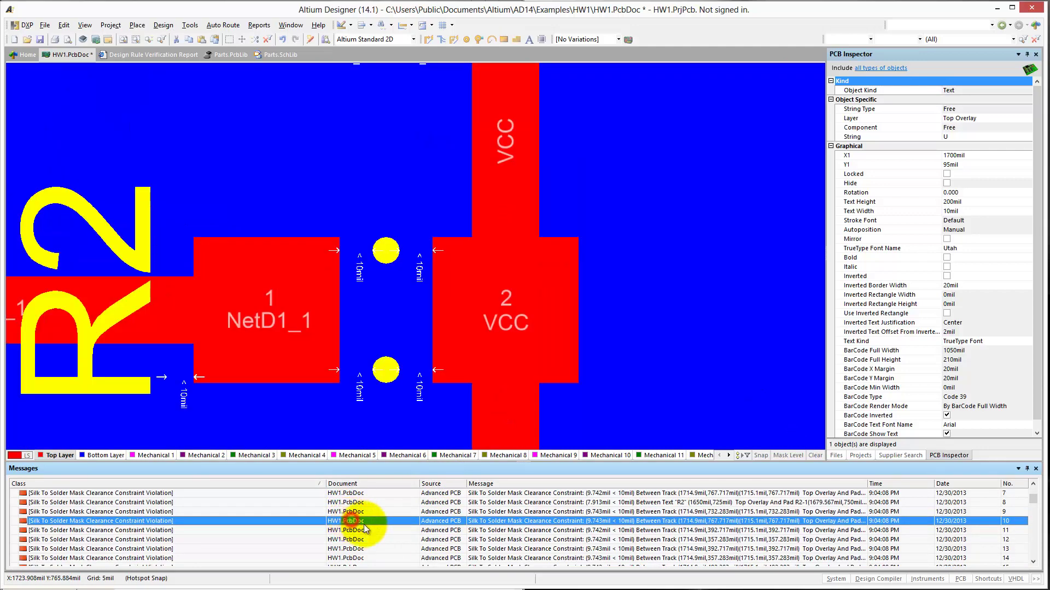
{"action": "scroll", "coordinate": [601, 541], "scroll_direction": "down", "scroll_amount": 4}
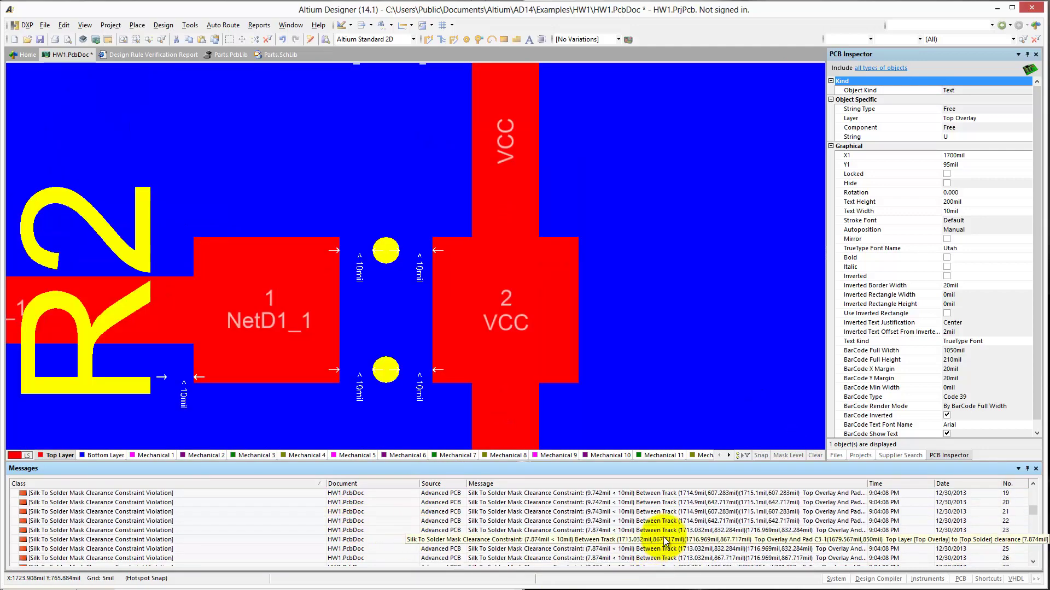
{"action": "double_click", "coordinate": [563, 532]}
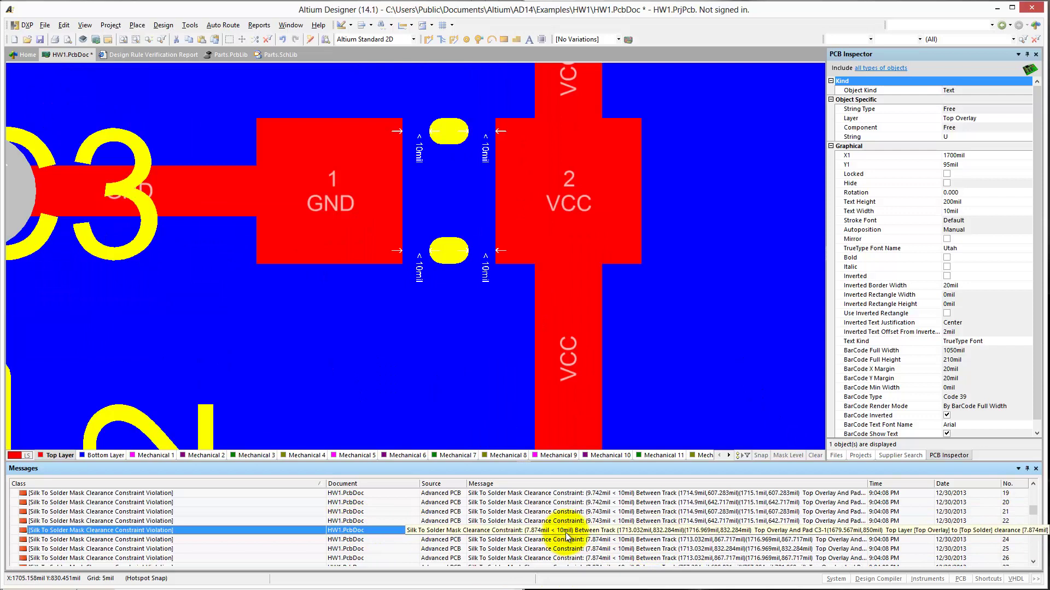
{"action": "scroll", "coordinate": [600, 539], "scroll_direction": "down", "scroll_amount": 3}
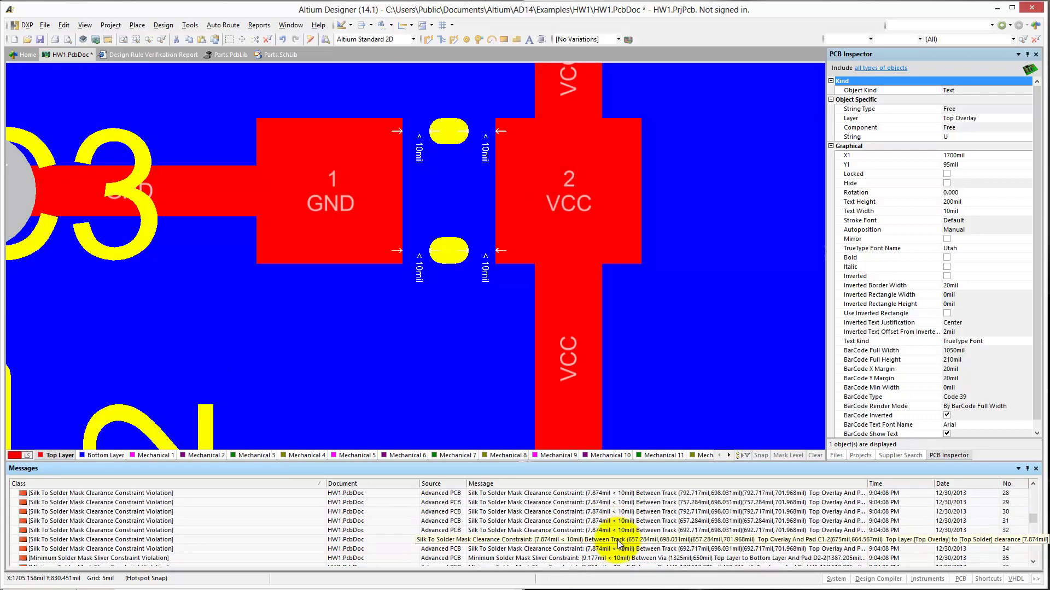
{"action": "scroll", "coordinate": [526, 532], "scroll_direction": "down", "scroll_amount": 2}
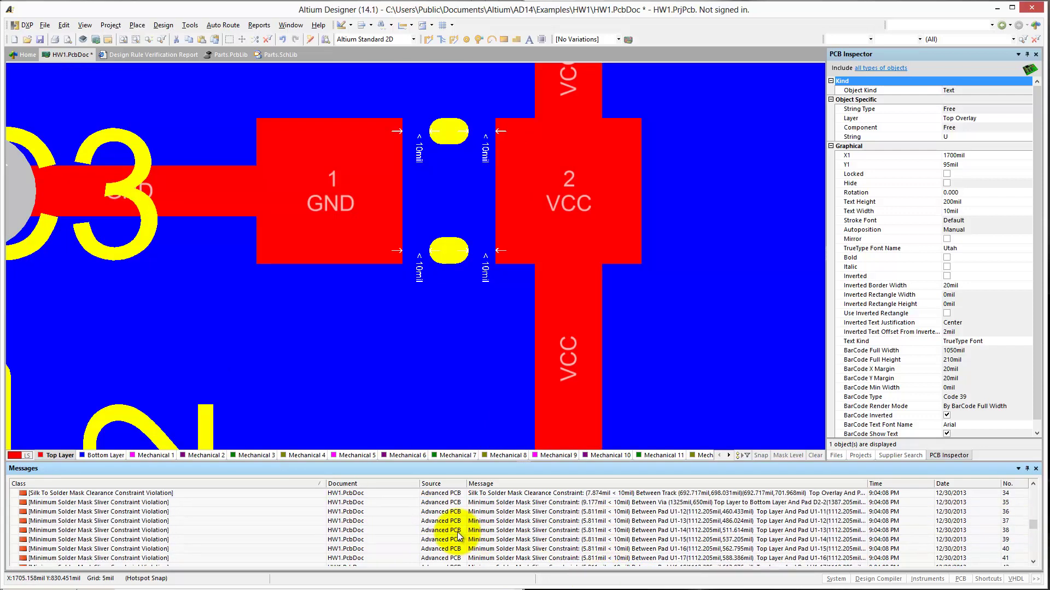
{"action": "double_click", "coordinate": [629, 503]}
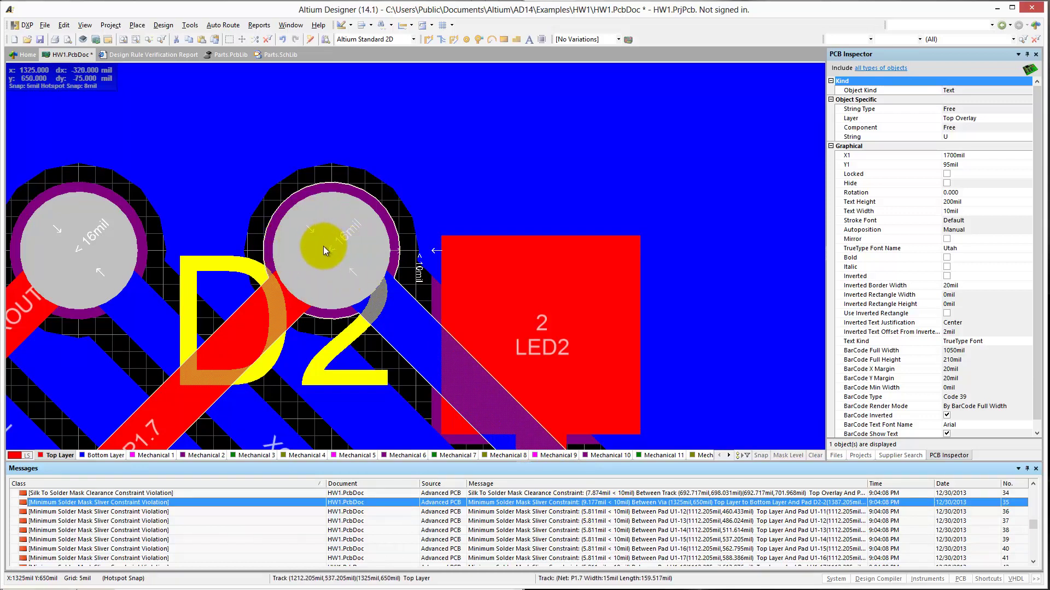
Step: Move the P1.7 via beside D2 up and left, away from pad D2-2
{"action": "left_click", "coordinate": [542, 329]}
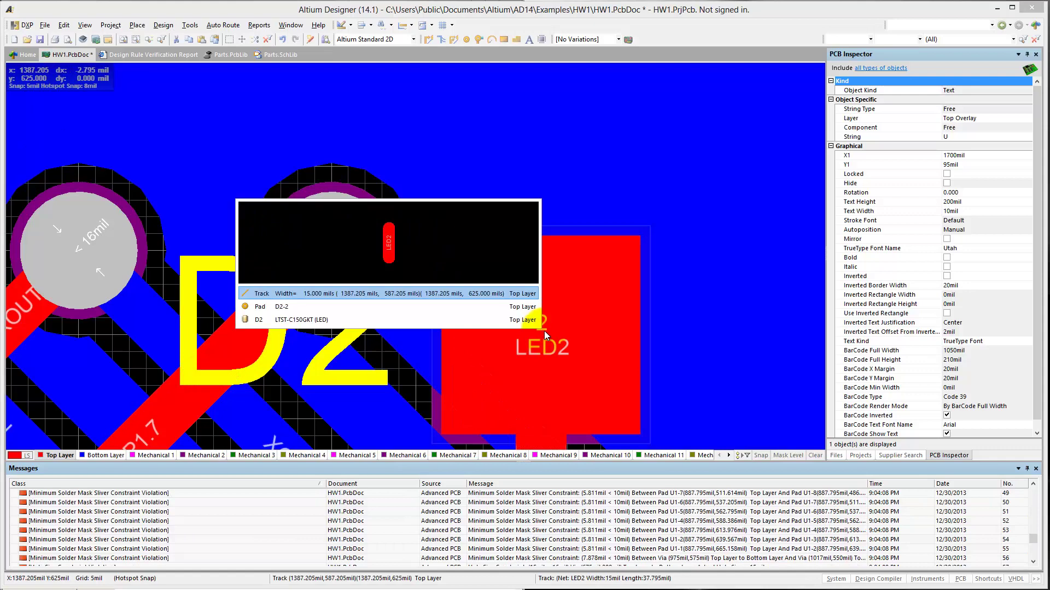
{"action": "left_click", "coordinate": [707, 335]}
{"action": "scroll", "coordinate": [700, 335], "scroll_direction": "down", "scroll_amount": 2, "text": "ctrl"}
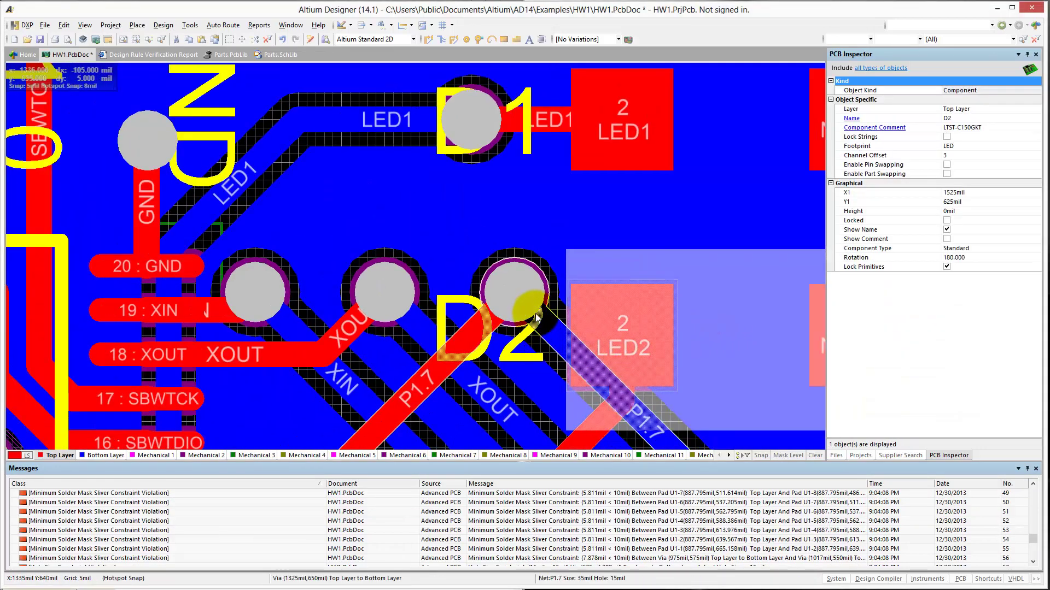
{"action": "scroll", "coordinate": [534, 319], "scroll_direction": "up", "scroll_amount": 3, "text": "ctrl"}
{"action": "left_click", "coordinate": [522, 277]}
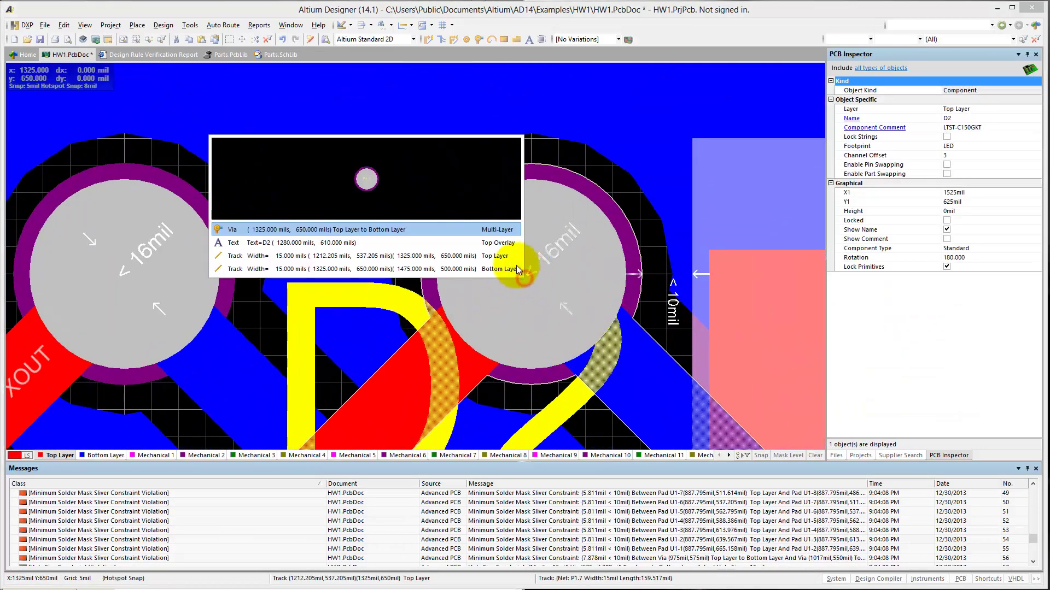
{"action": "left_click", "coordinate": [486, 230]}
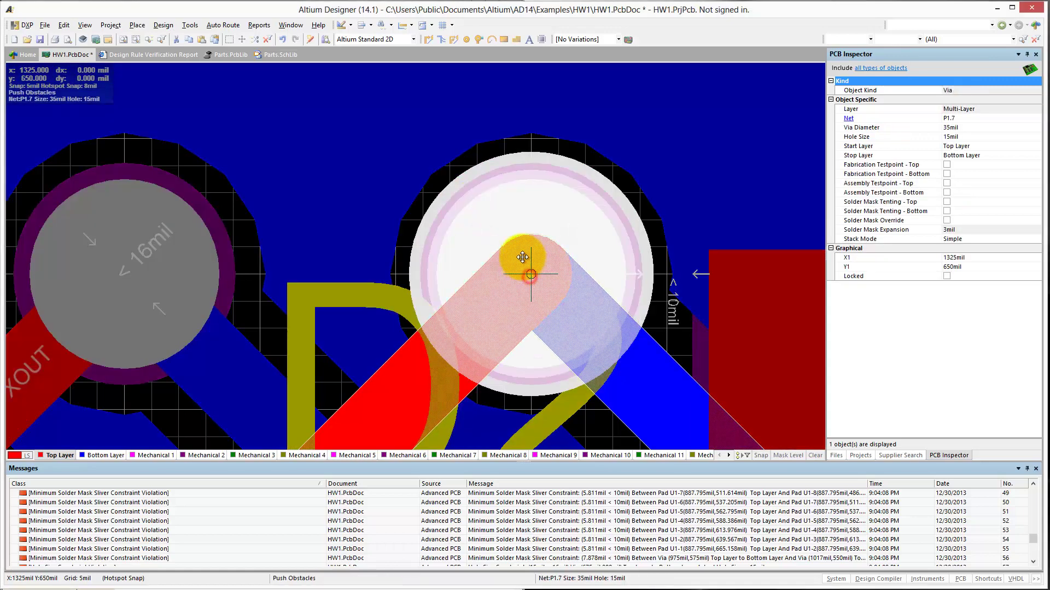
{"action": "left_click", "coordinate": [515, 204]}
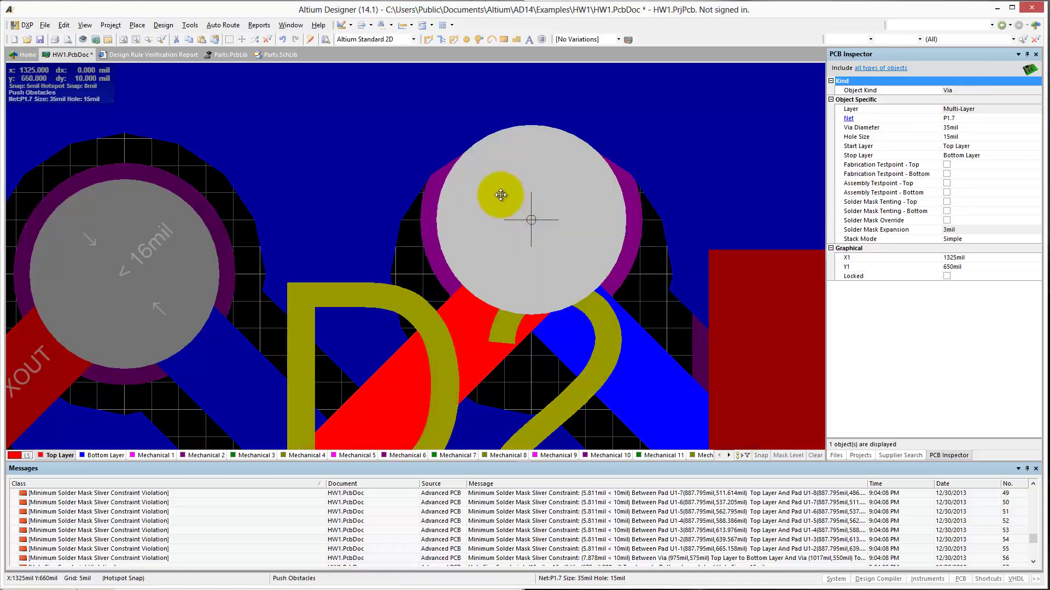
{"action": "left_click_drag", "start_coordinate": [500, 195], "coordinate": [497, 184]}
{"action": "left_click", "coordinate": [500, 184]}
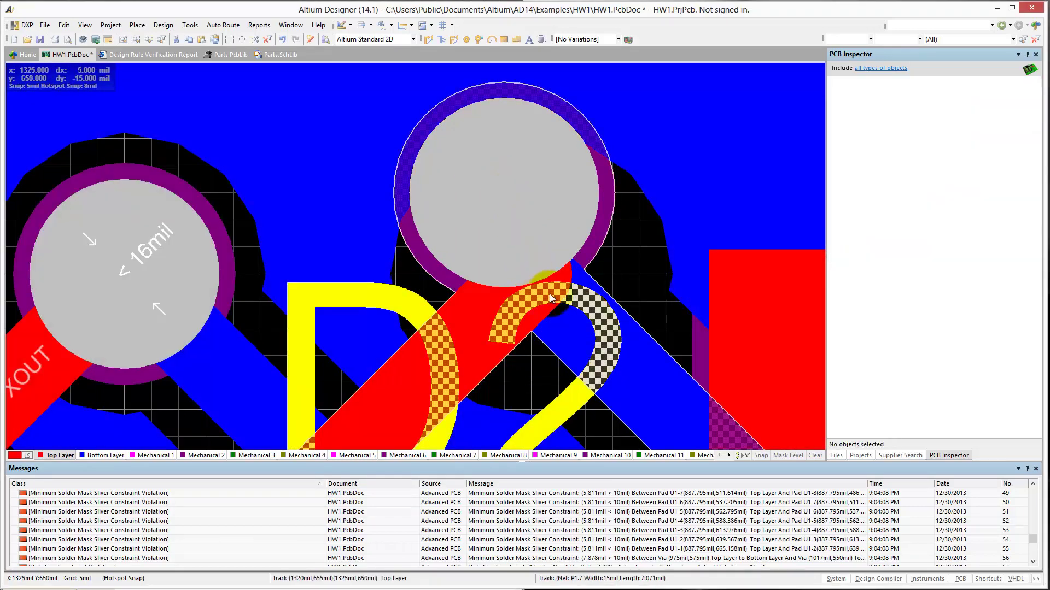
Step: Reattach the bottom-layer P1.7 track end to the via centre
{"action": "left_click", "coordinate": [636, 375]}
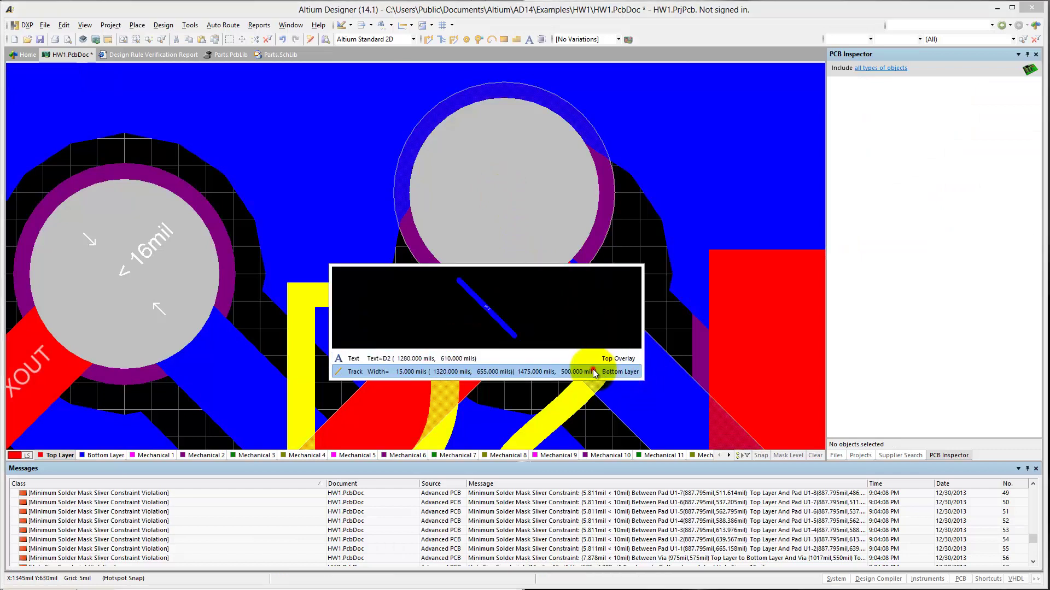
{"action": "left_click", "coordinate": [599, 372]}
{"action": "left_click", "coordinate": [501, 248]}
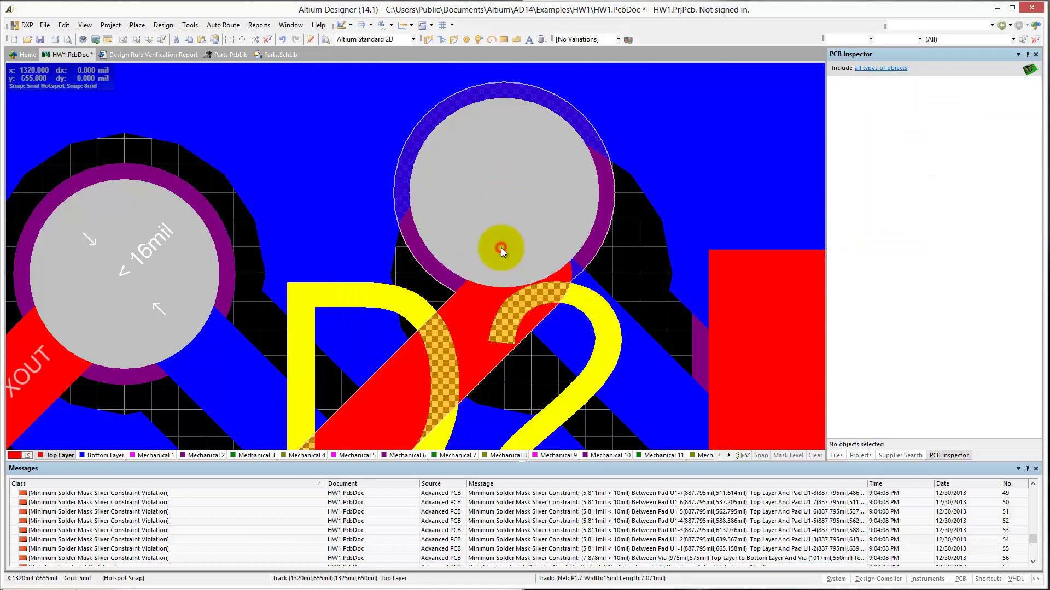
{"action": "left_click", "coordinate": [508, 298]}
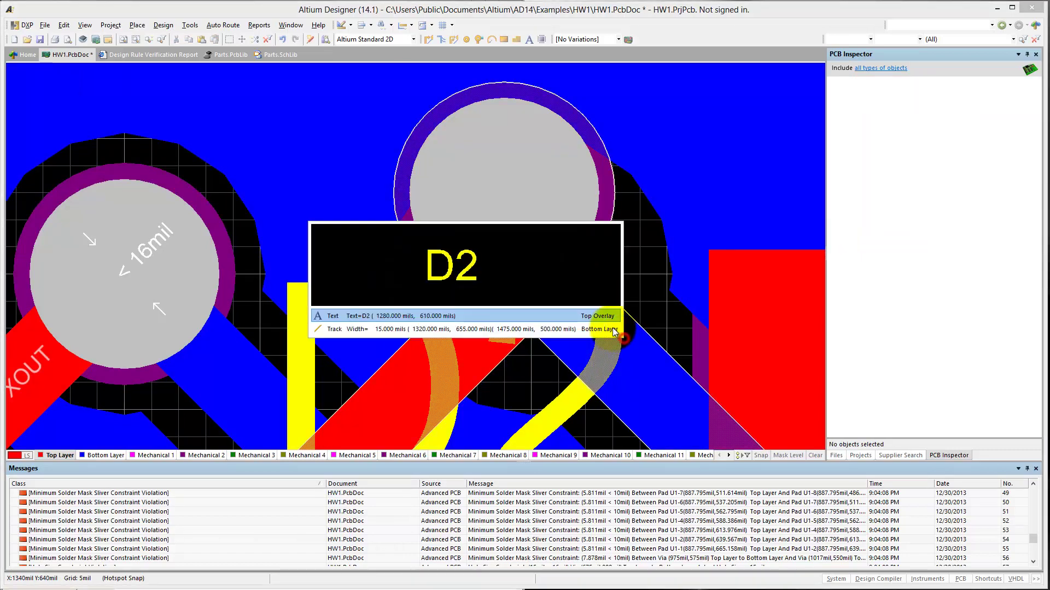
{"action": "left_click", "coordinate": [506, 329]}
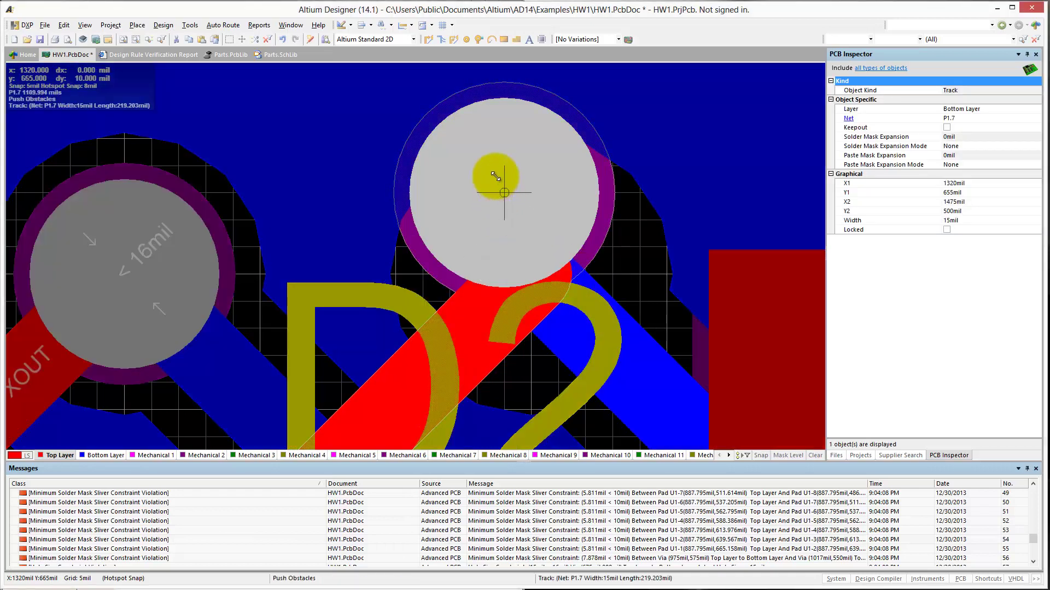
{"action": "left_click", "coordinate": [517, 279]}
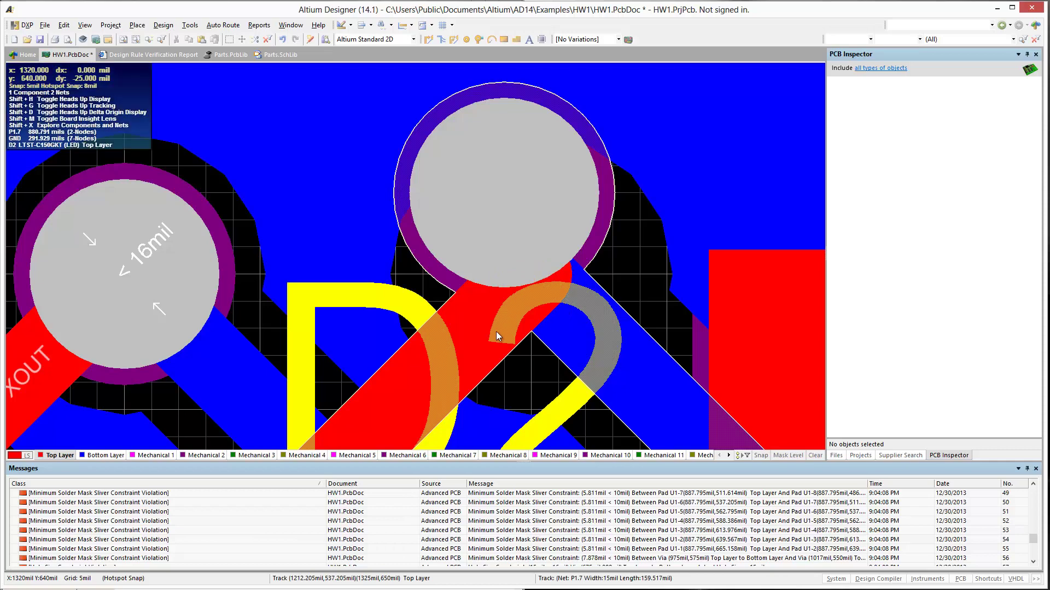
Step: Delete the old top-layer P1.7 segment and route from pad 15 to the via, continuing on bottom layer
{"action": "scroll", "coordinate": [497, 332], "scroll_direction": "down", "scroll_amount": 5, "text": "ctrl"}
{"action": "left_click", "coordinate": [431, 408]}
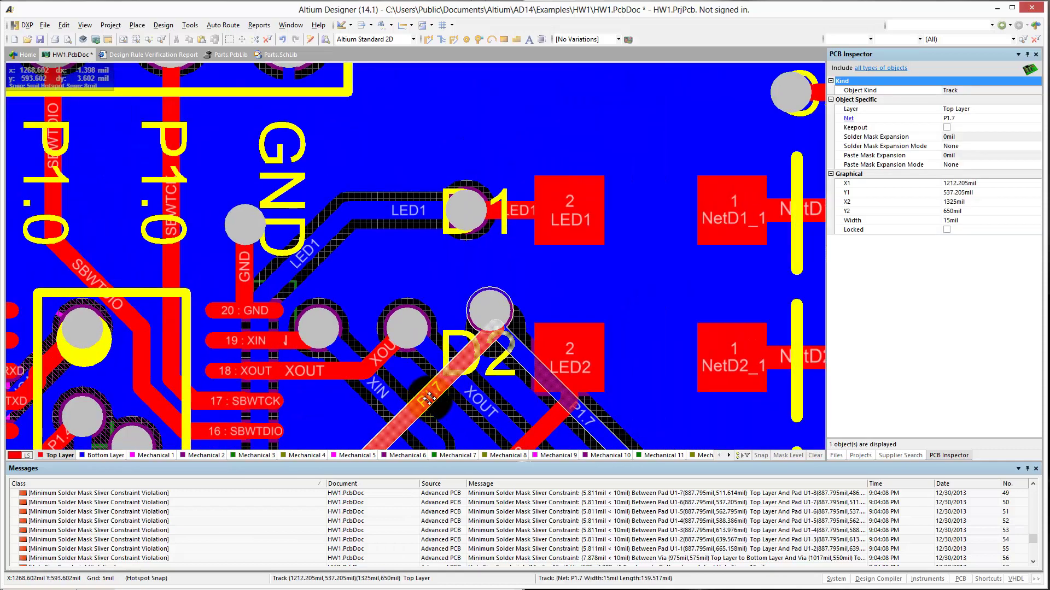
{"action": "key", "text": "Delete"}
{"action": "left_click", "coordinate": [522, 344]}
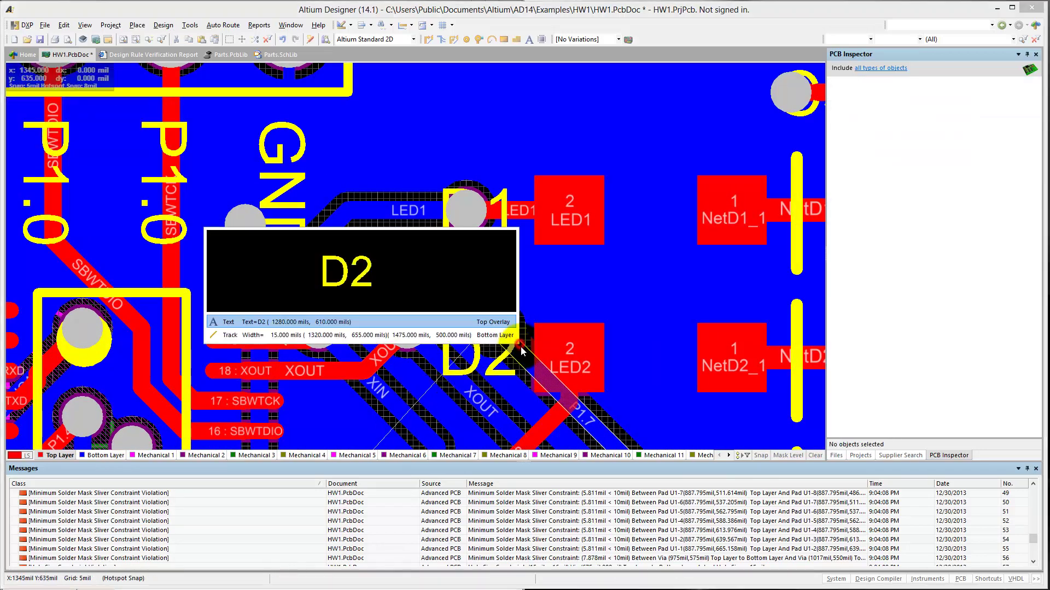
{"action": "key", "text": "ctrl+w"}
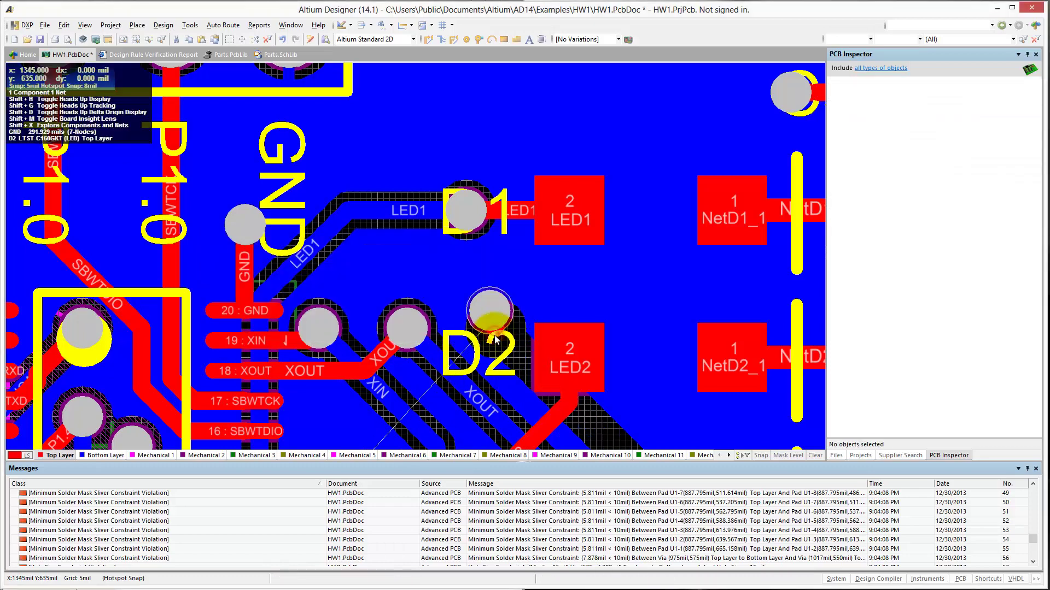
{"action": "scroll", "coordinate": [495, 339], "scroll_direction": "down", "scroll_amount": 3}
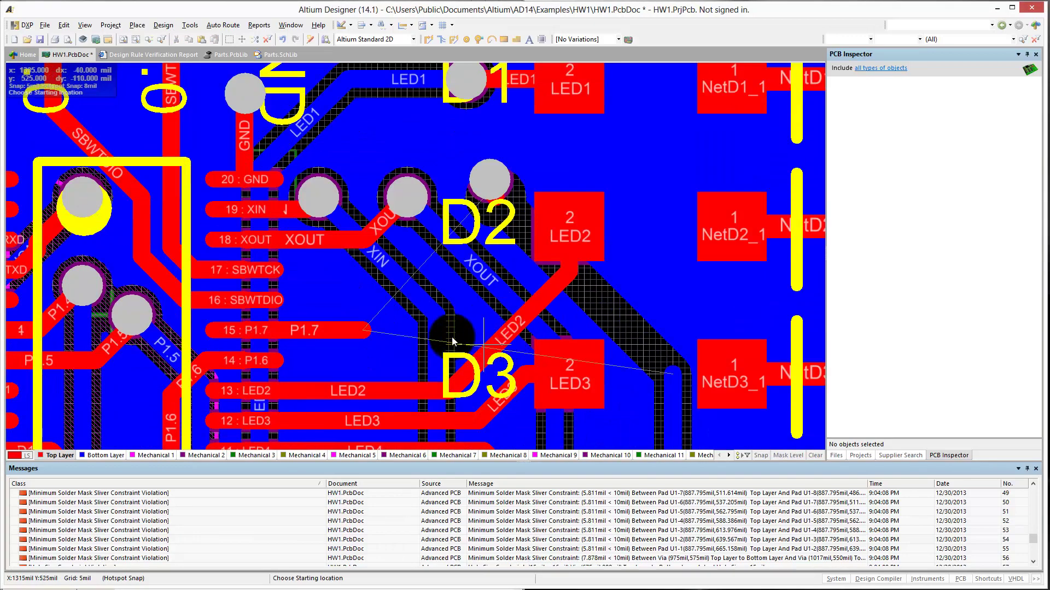
{"action": "left_click", "coordinate": [363, 328]}
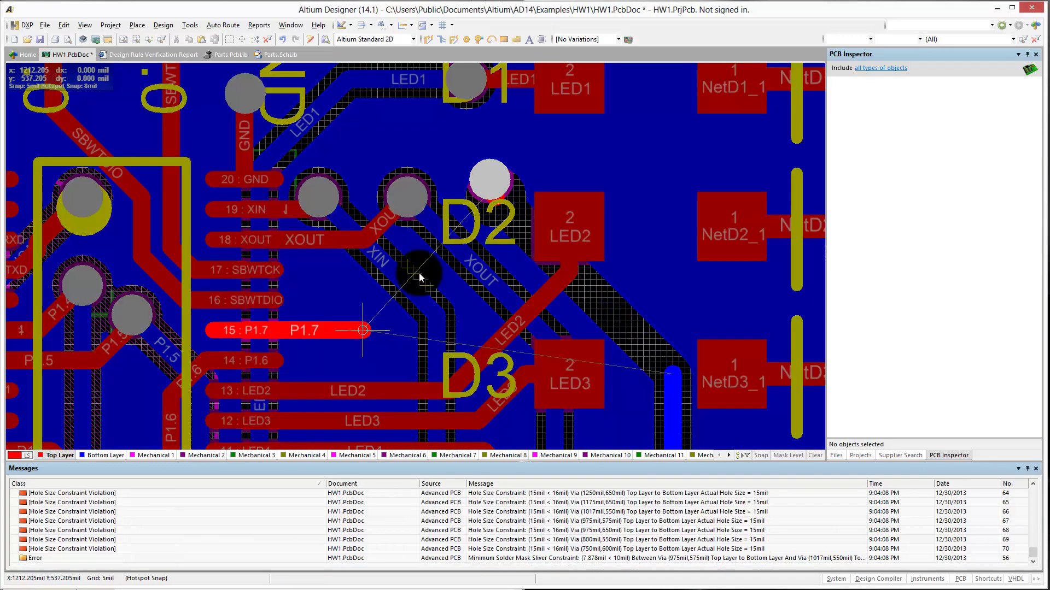
{"action": "left_click", "coordinate": [488, 177]}
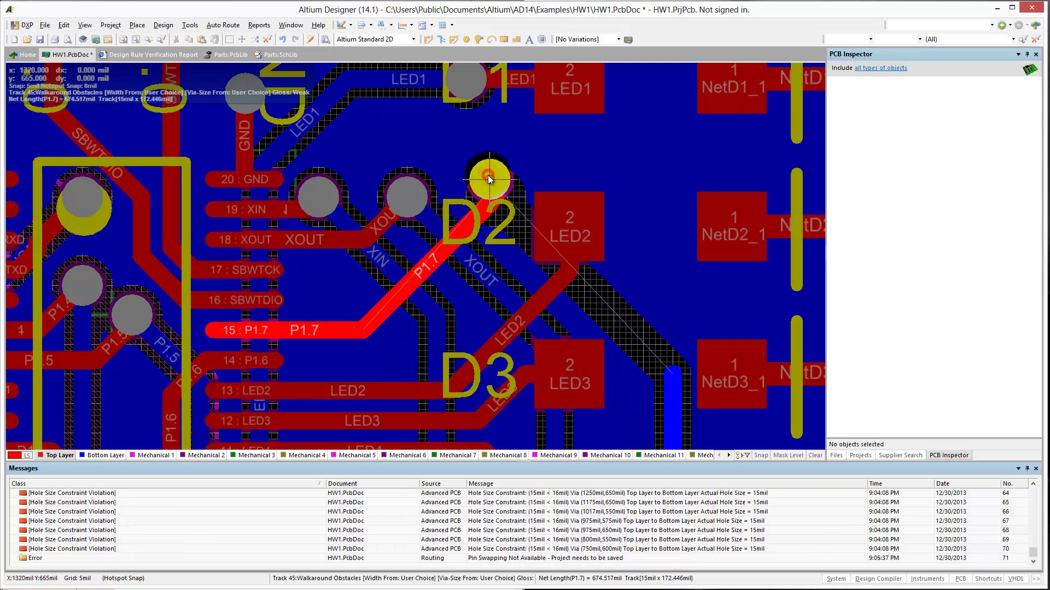
{"action": "key", "text": "KP_Multiply"}
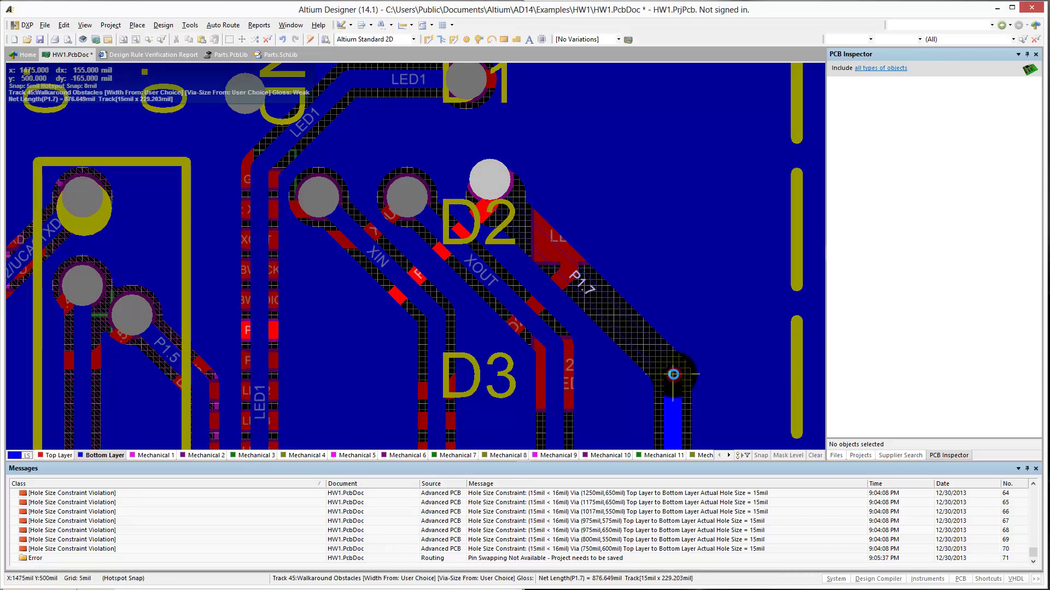
Step: End routing and repour the bottom-layer polygon, confirming the rebuild
{"action": "right_click", "coordinate": [673, 374]}
{"action": "left_click", "coordinate": [662, 249]}
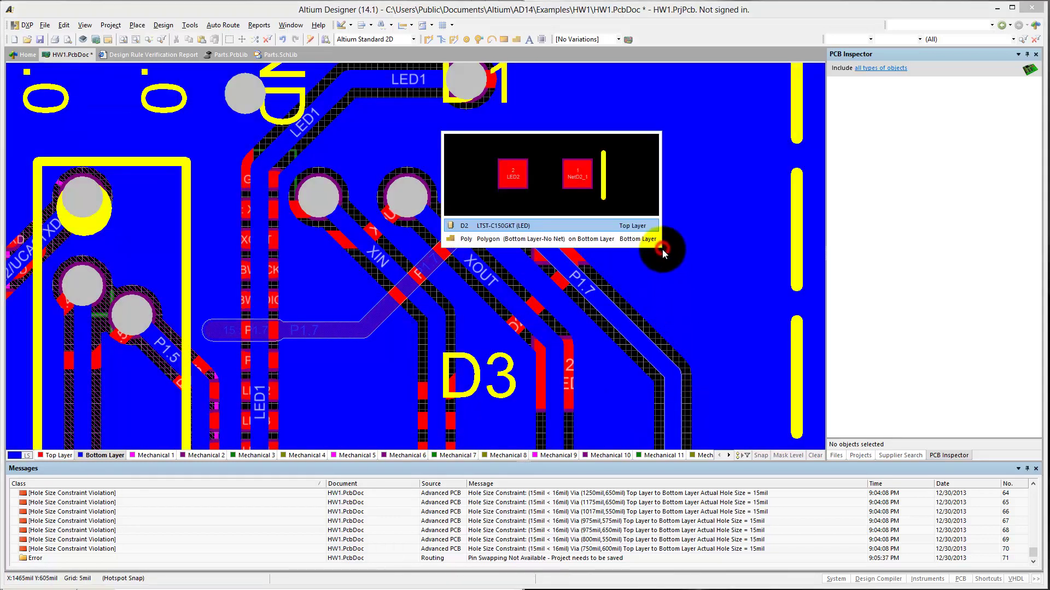
{"action": "left_click", "coordinate": [629, 239]}
{"action": "left_click", "coordinate": [600, 471]}
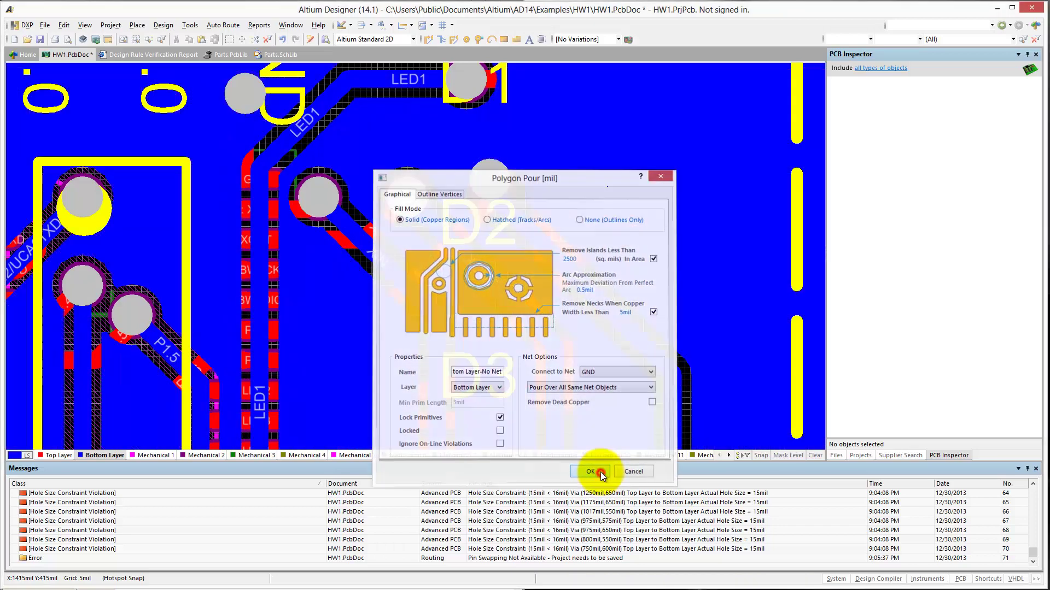
{"action": "left_click", "coordinate": [558, 337]}
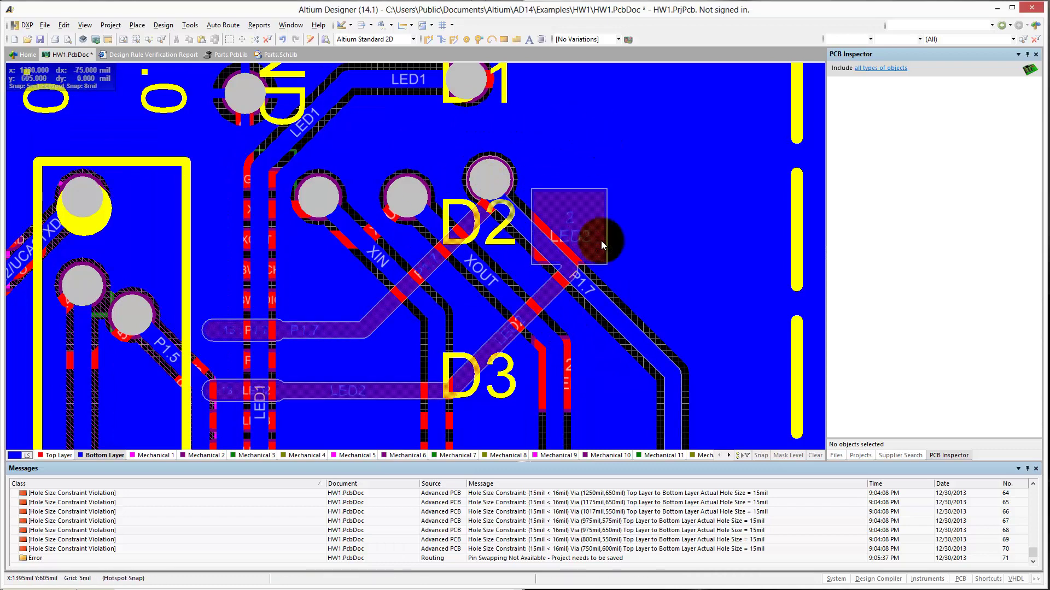
Step: Return to the top layer, highlight net P1.7 and zoom to the P1.0 via hole size violation
{"action": "key", "text": "KP_Multiply"}
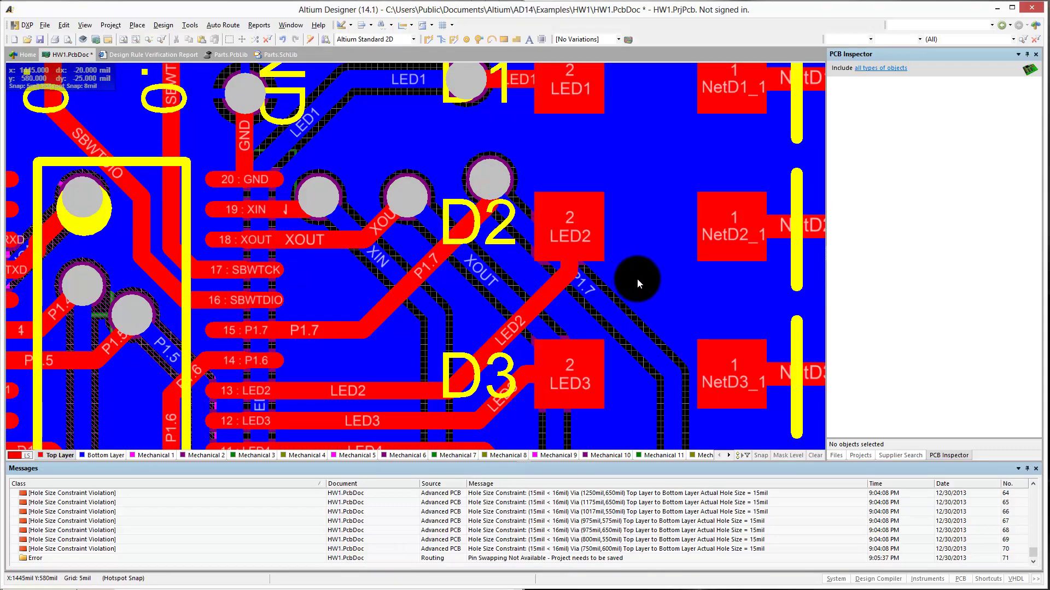
{"action": "left_click", "coordinate": [675, 447]}
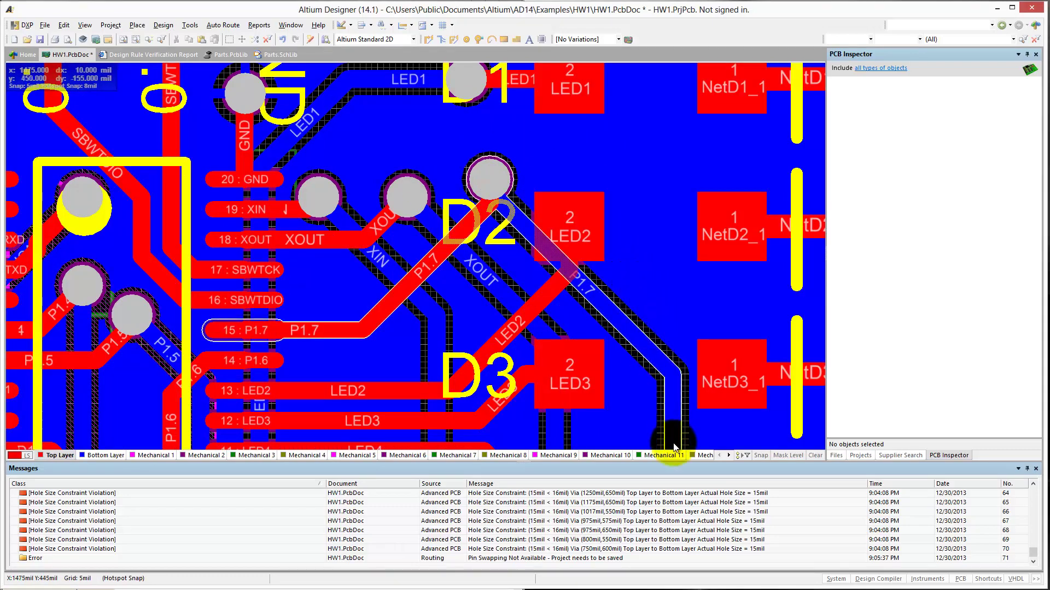
{"action": "double_click", "coordinate": [117, 549]}
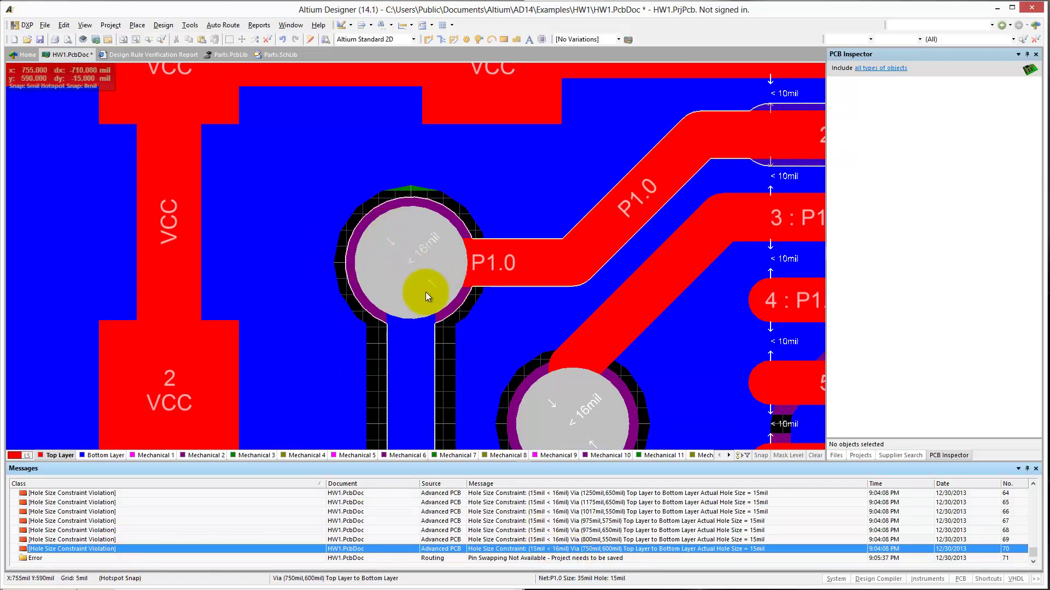
Step: Select all vias sharing the P1.0 via's hole size using Find Similar Objects
{"action": "left_click", "coordinate": [372, 245]}
{"action": "right_click", "coordinate": [375, 257]}
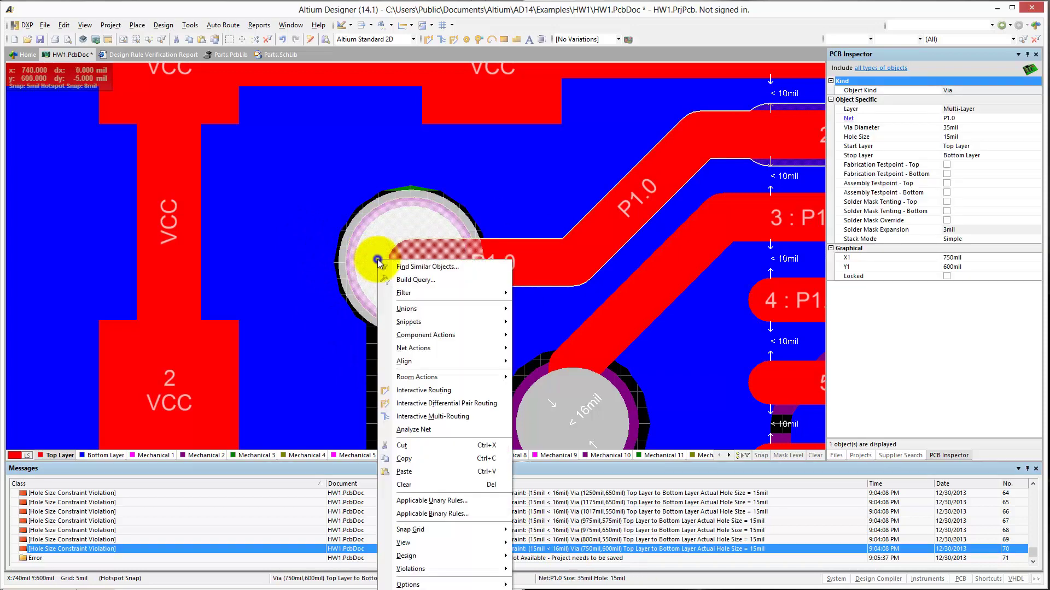
{"action": "left_click", "coordinate": [412, 267]}
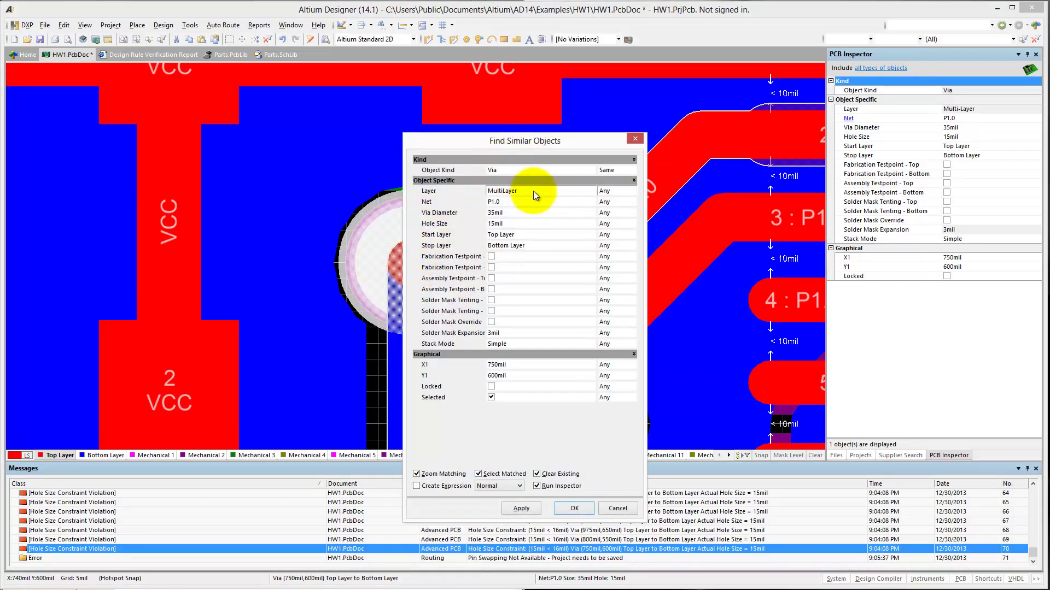
{"action": "left_click", "coordinate": [618, 222]}
{"action": "left_click", "coordinate": [603, 224]}
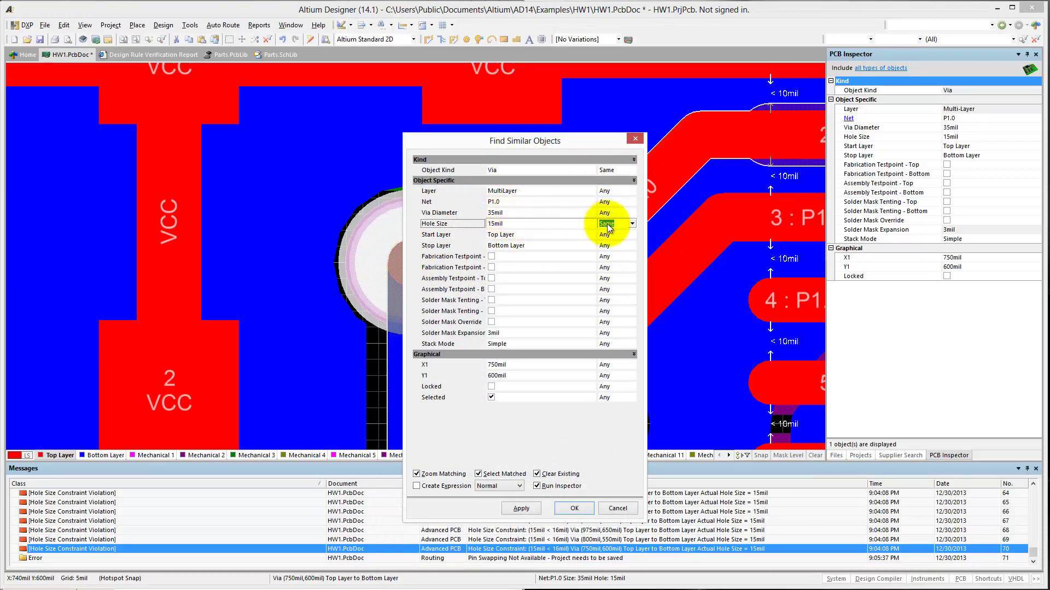
{"action": "left_click", "coordinate": [576, 508]}
Step: Set the 14 selected vias' hole size to 16mil, then start the design rule check
{"action": "left_click", "coordinate": [611, 198]}
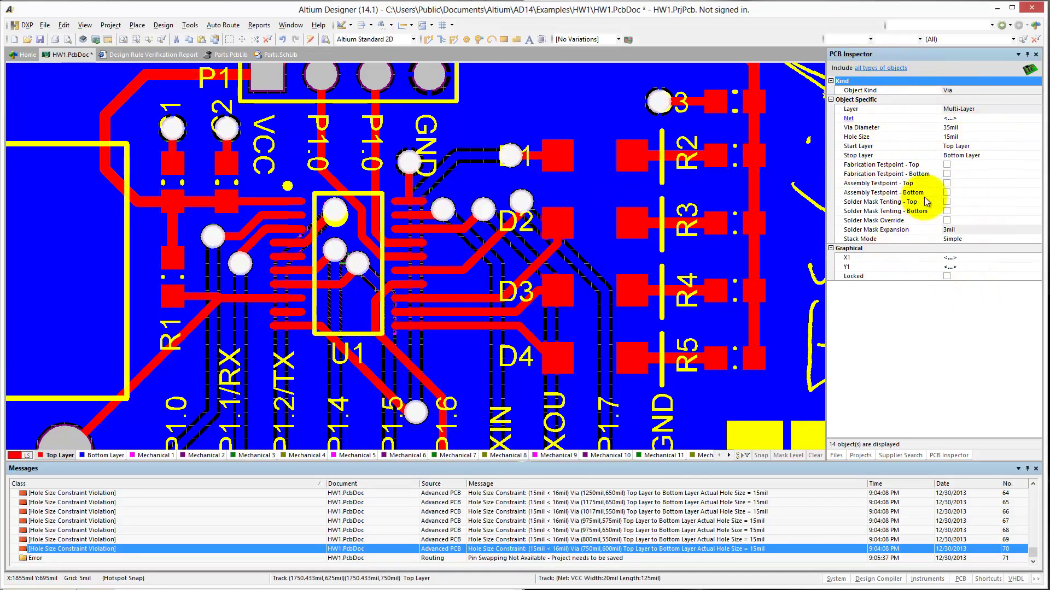
{"action": "left_click", "coordinate": [962, 134]}
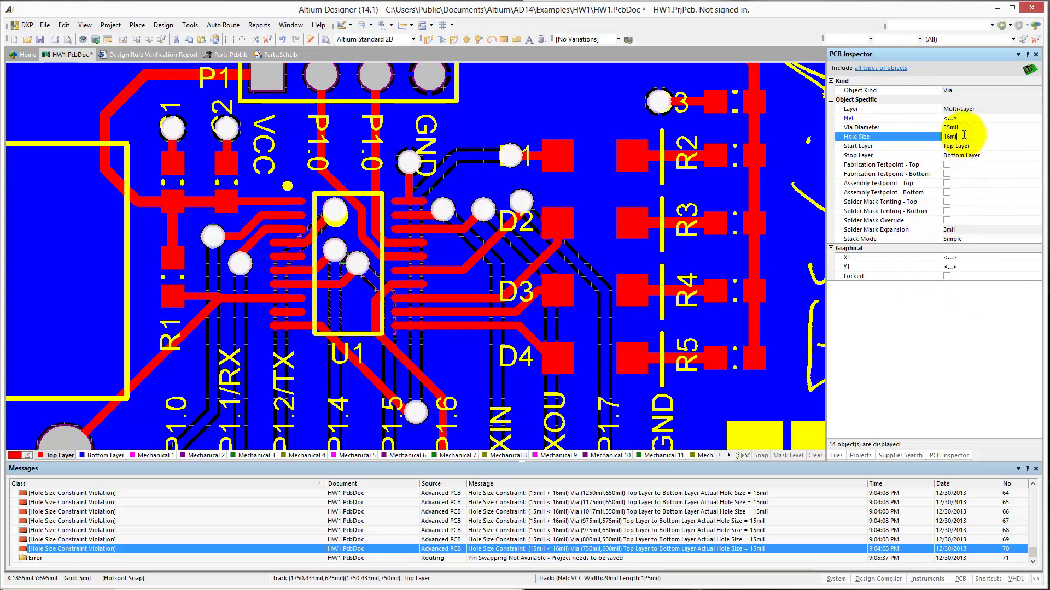
{"action": "type", "text": "16mil"}
{"action": "key", "text": "Return"}
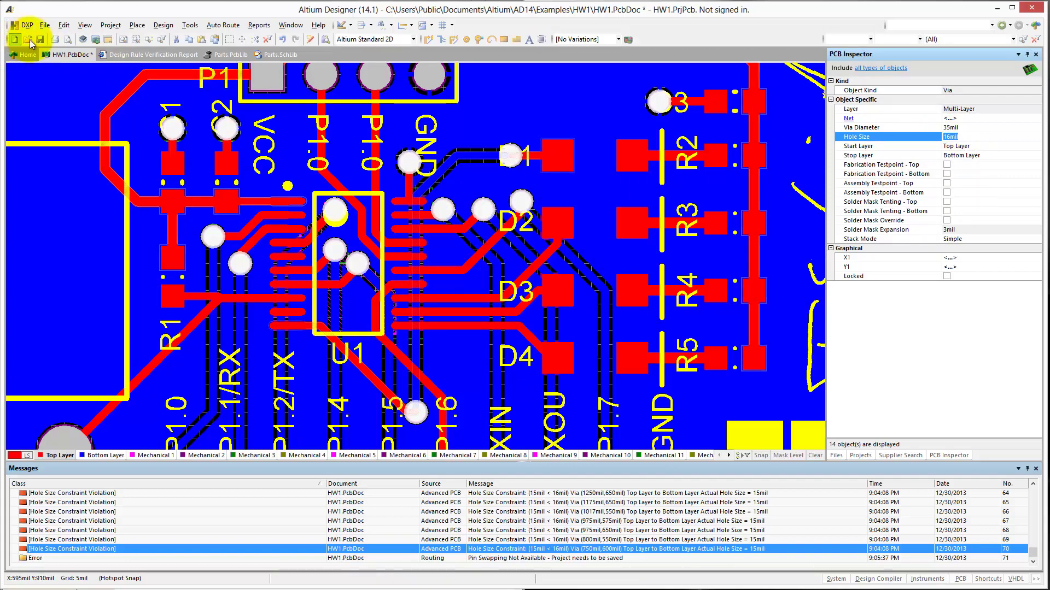
{"action": "left_click", "coordinate": [189, 26]}
Step: Run the design rule check again from the Design Rule Checker
{"action": "left_click", "coordinate": [216, 37]}
{"action": "left_click", "coordinate": [359, 587]}
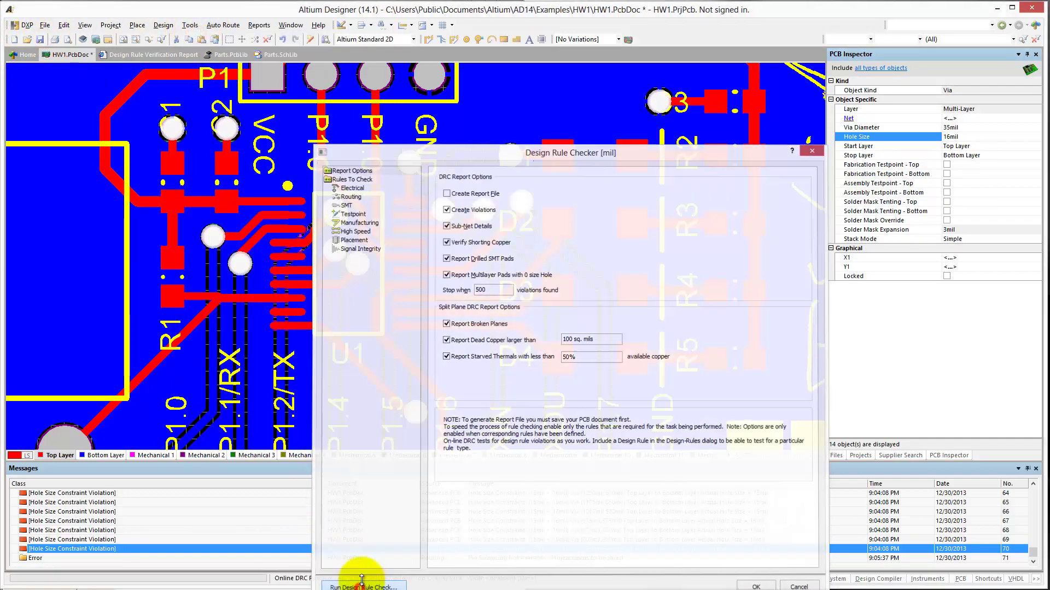
{"action": "scroll", "coordinate": [88, 530], "scroll_direction": "down", "scroll_amount": 15}
{"action": "scroll", "coordinate": [100, 530], "scroll_direction": "up", "scroll_amount": 5}
Step: Jump to a Minimum Solder Mask Sliver violation and view U1's properties without changes
{"action": "double_click", "coordinate": [132, 530]}
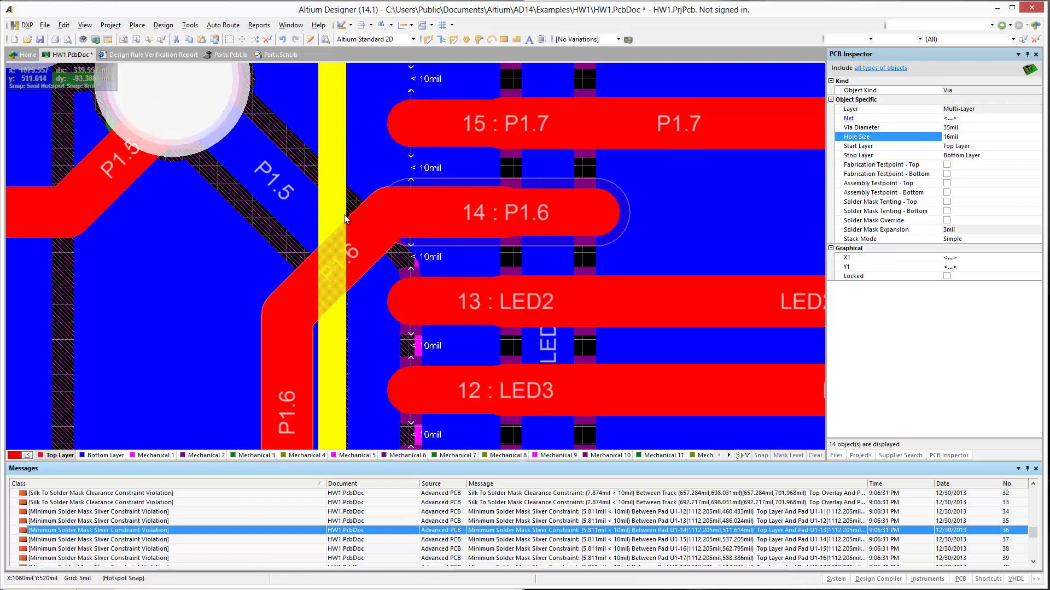
{"action": "double_click", "coordinate": [265, 229]}
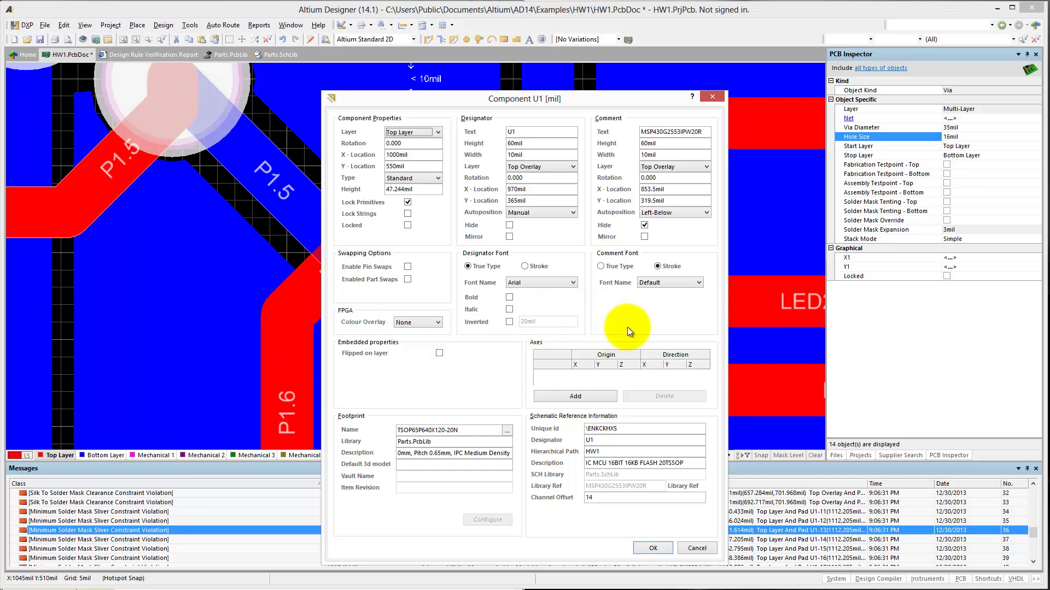
{"action": "key", "text": "Escape"}
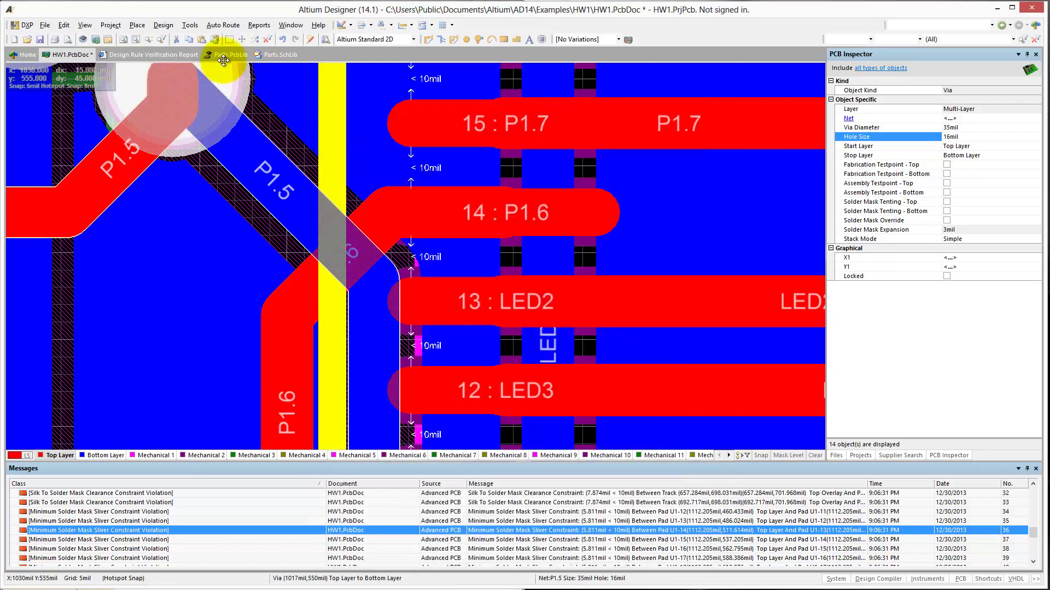
Step: In Parts.PcbLib, select all 20 pads of the TSOP65P640X120-20N footprint
{"action": "left_click", "coordinate": [225, 55]}
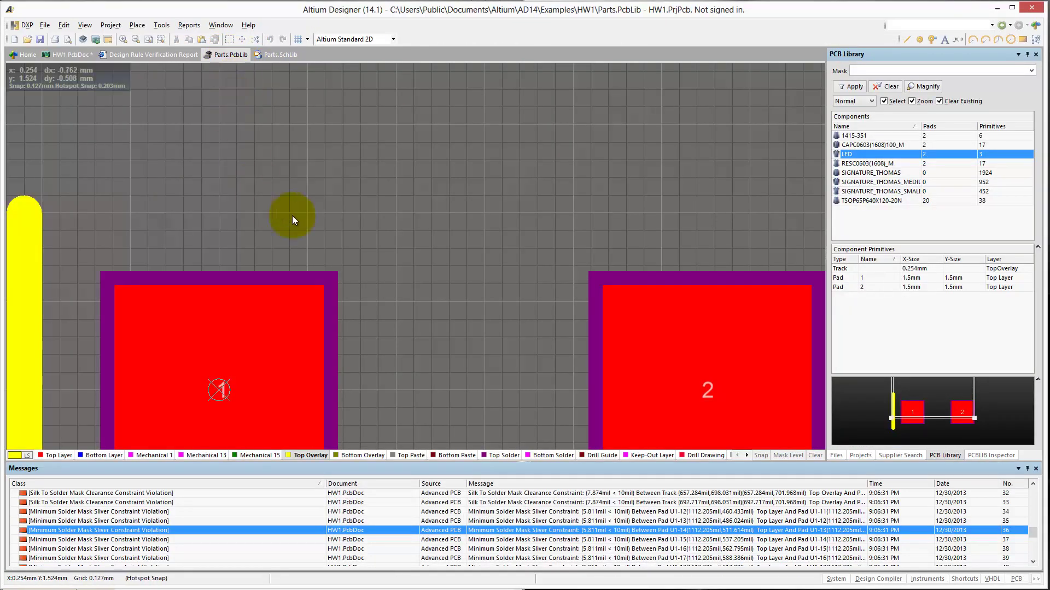
{"action": "left_click", "coordinate": [876, 199]}
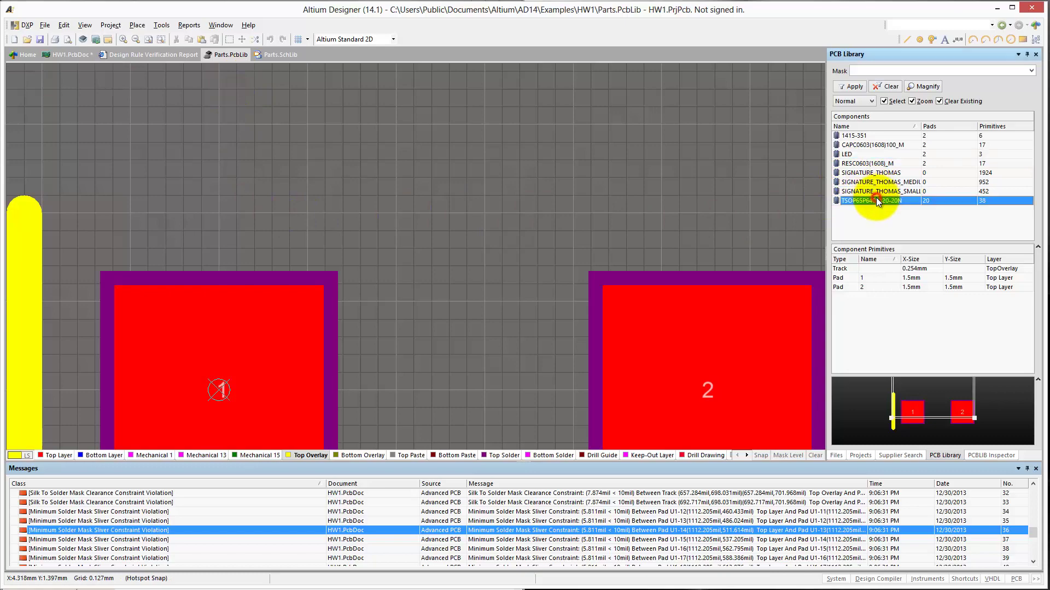
{"action": "double_click", "coordinate": [263, 111]}
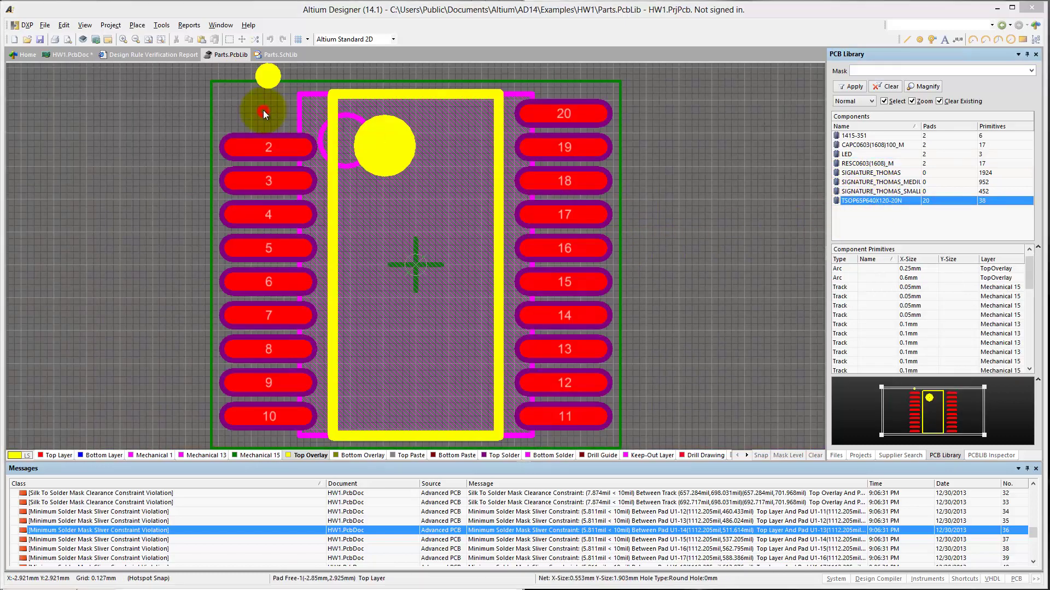
{"action": "key", "text": "Escape"}
{"action": "right_click", "coordinate": [266, 115]}
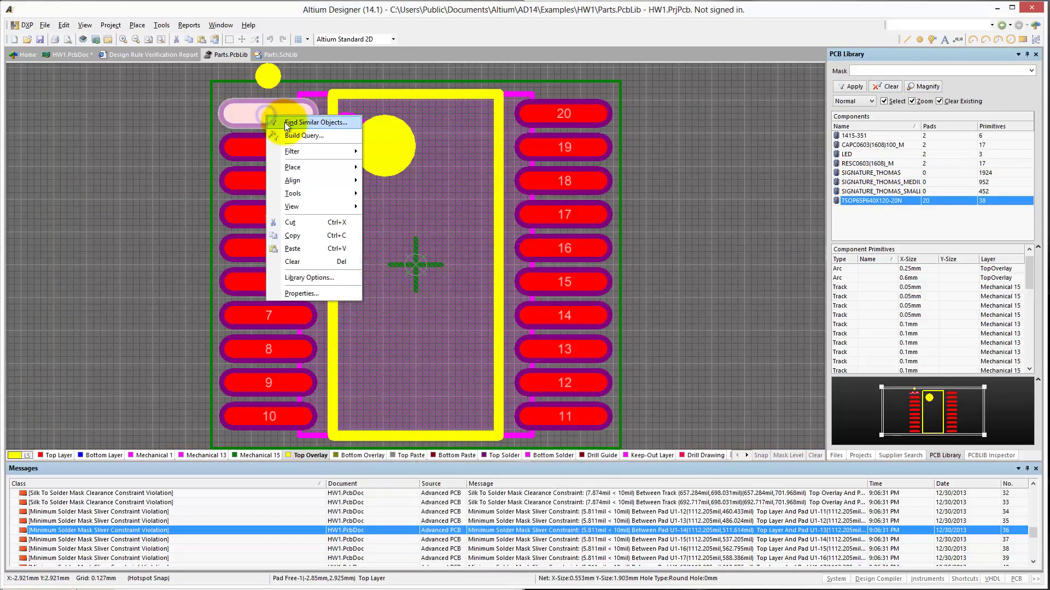
{"action": "left_click", "coordinate": [284, 122]}
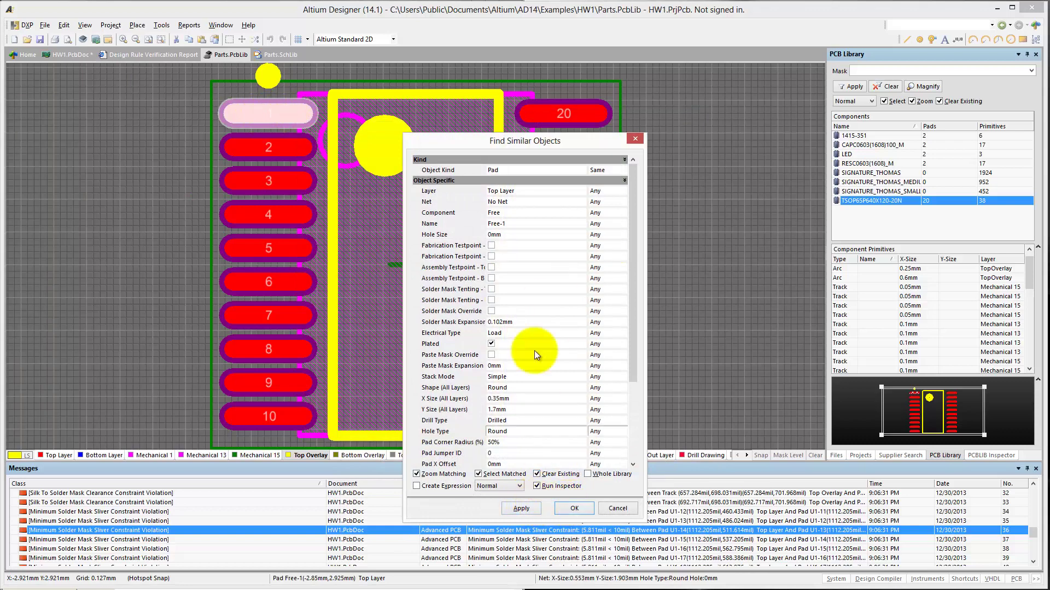
{"action": "left_click", "coordinate": [570, 508]}
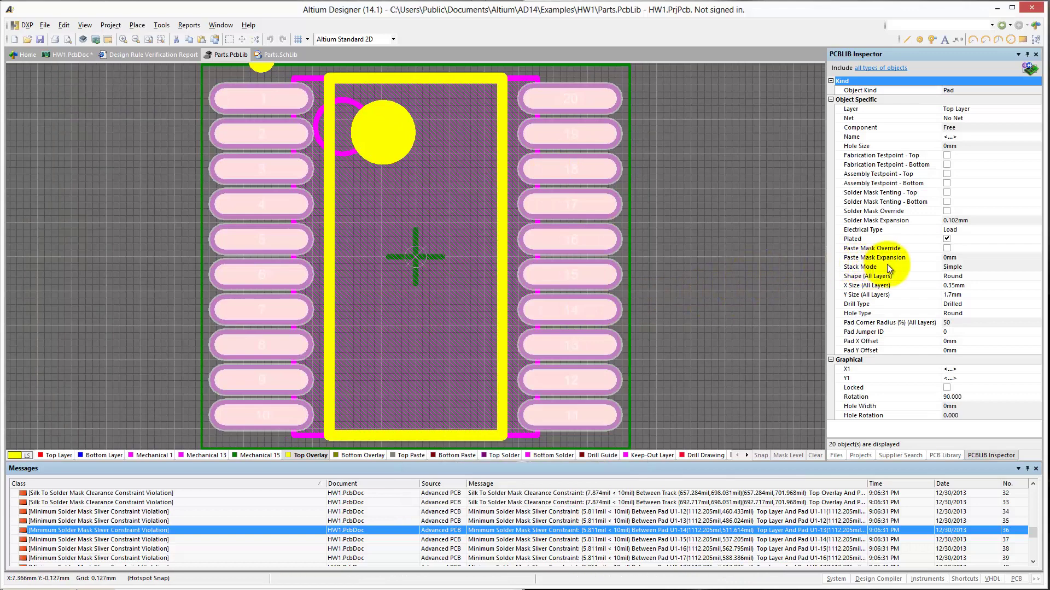
Step: Give the pads a 1mil solder mask expansion override and save the library
{"action": "left_click", "coordinate": [947, 211]}
{"action": "left_click", "coordinate": [956, 222]}
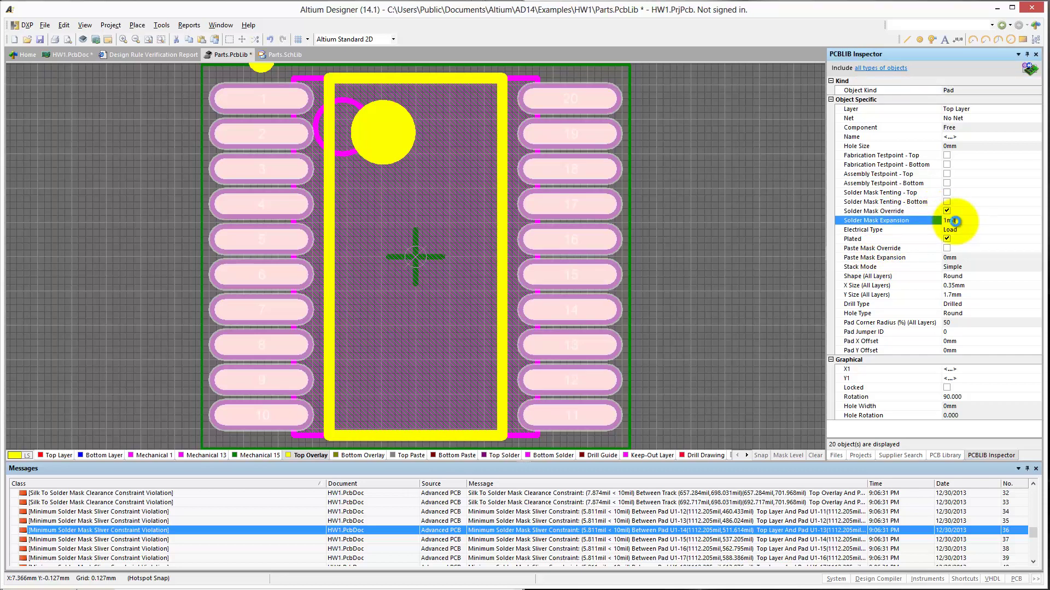
{"action": "type", "text": "1mil"}
{"action": "key", "text": "Return"}
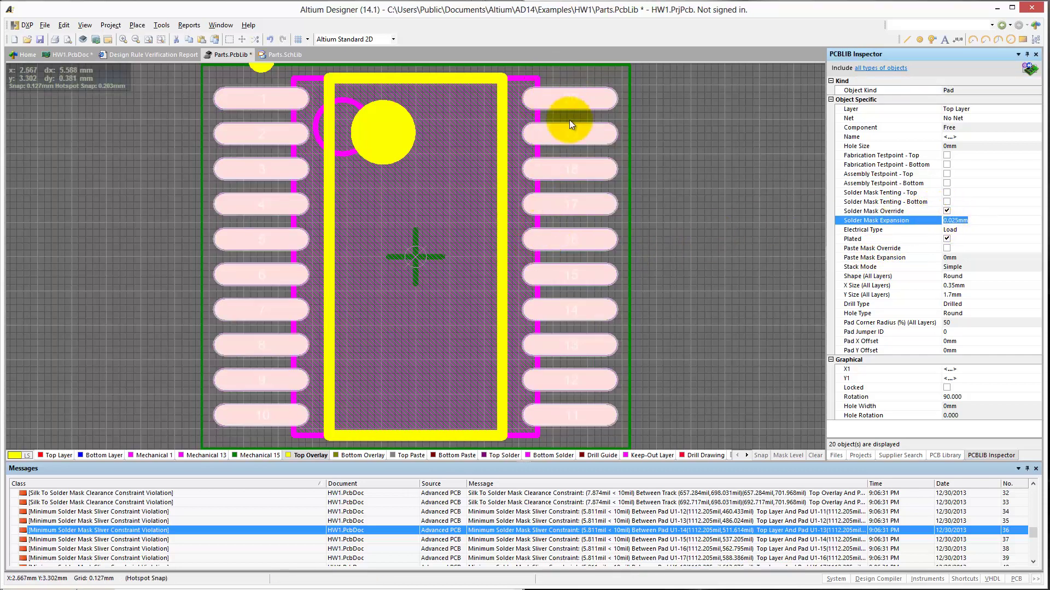
{"action": "left_click", "coordinate": [691, 379]}
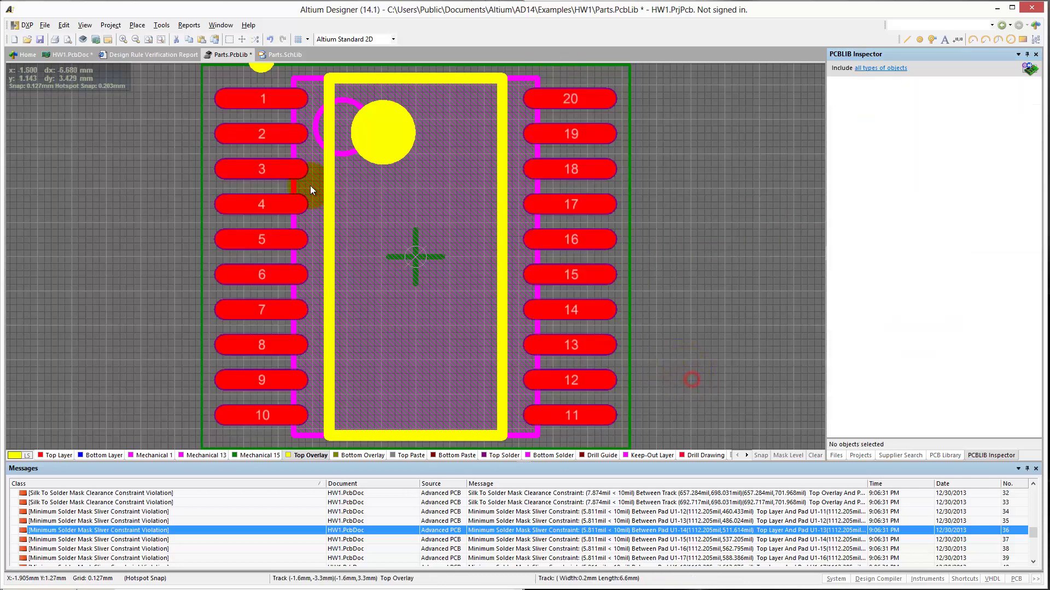
{"action": "left_click", "coordinate": [42, 39]}
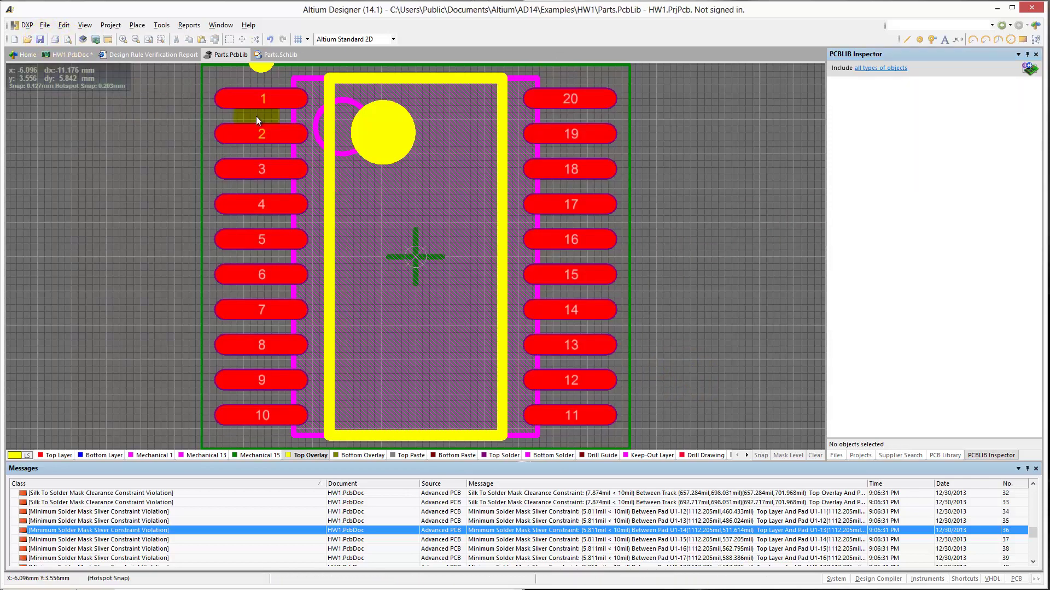
Step: Update the PCB with the modified TSOP65P640X120-20N footprint
{"action": "left_click", "coordinate": [835, 456]}
{"action": "left_click", "coordinate": [951, 455]}
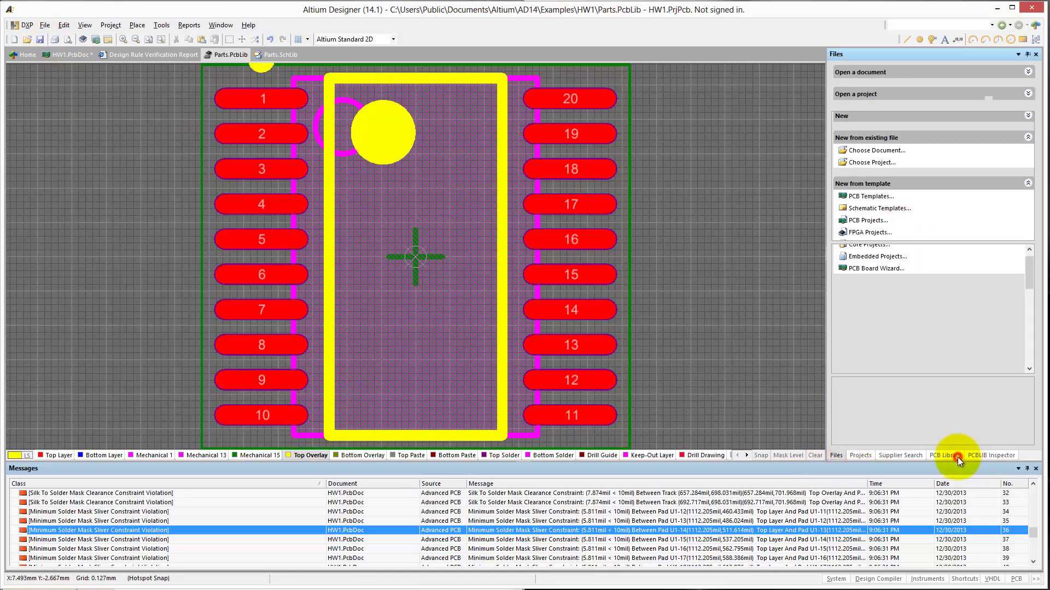
{"action": "left_click", "coordinate": [857, 201]}
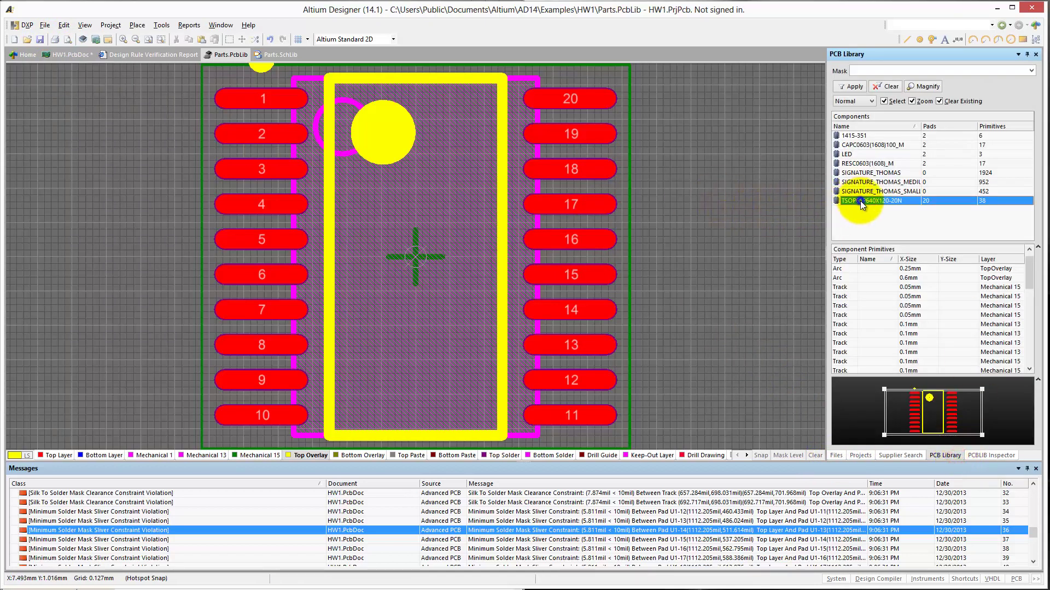
{"action": "right_click", "coordinate": [861, 201]}
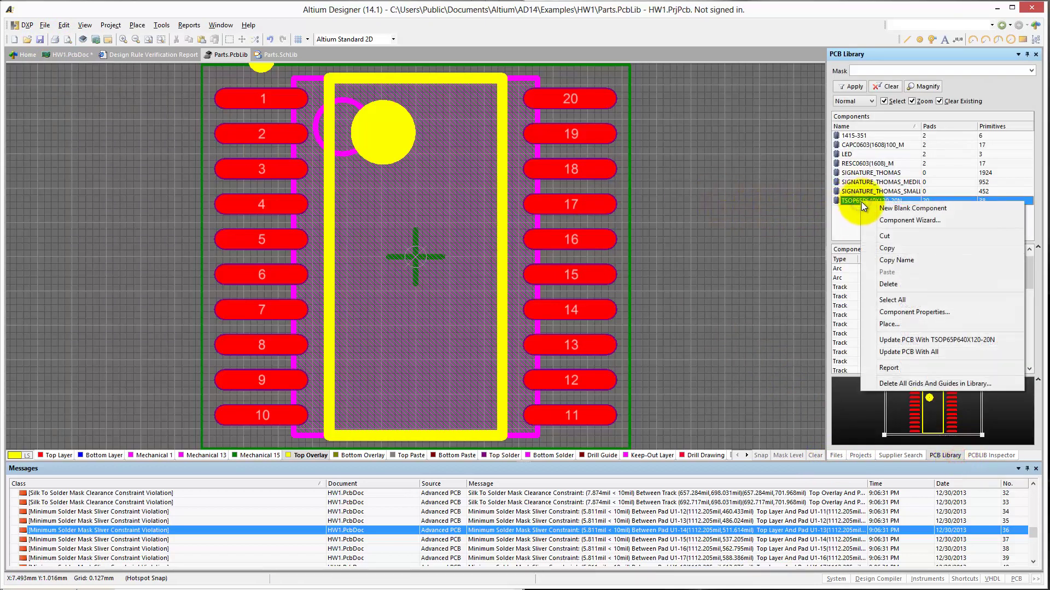
{"action": "left_click", "coordinate": [949, 340]}
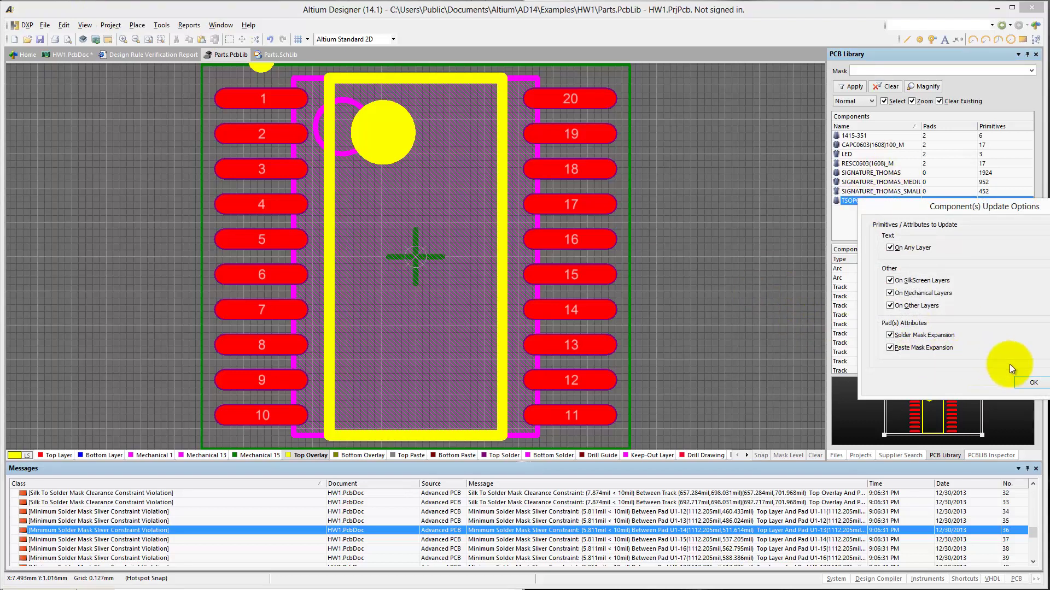
{"action": "left_click", "coordinate": [1028, 382]}
Step: On HW1.PcbDoc, move a via down beside pad 13 and save the board
{"action": "left_click", "coordinate": [63, 54]}
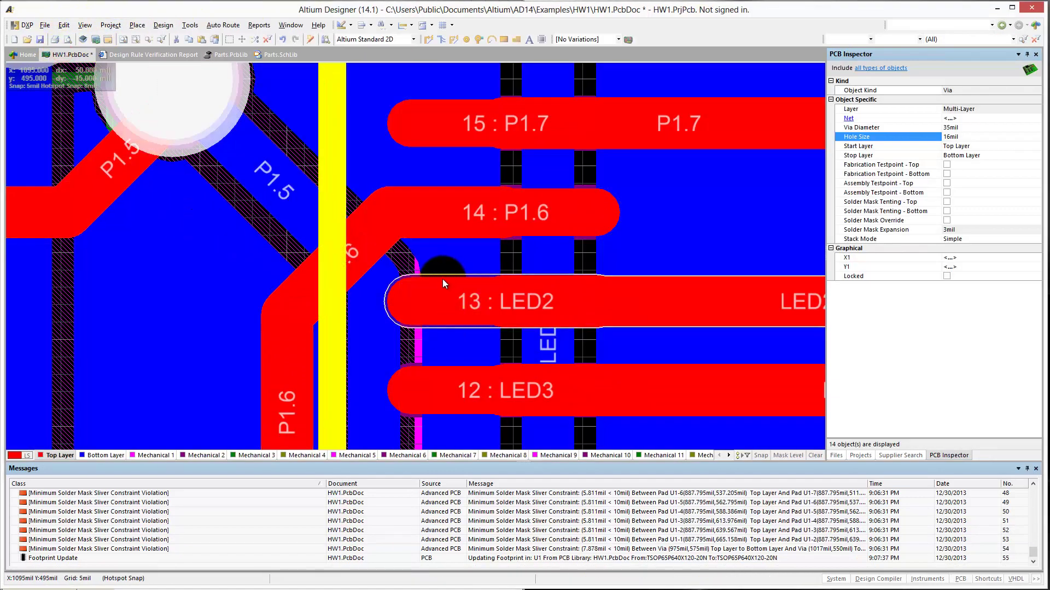
{"action": "left_click_drag", "start_coordinate": [442, 279], "coordinate": [145, 68]}
{"action": "left_click", "coordinate": [39, 39]}
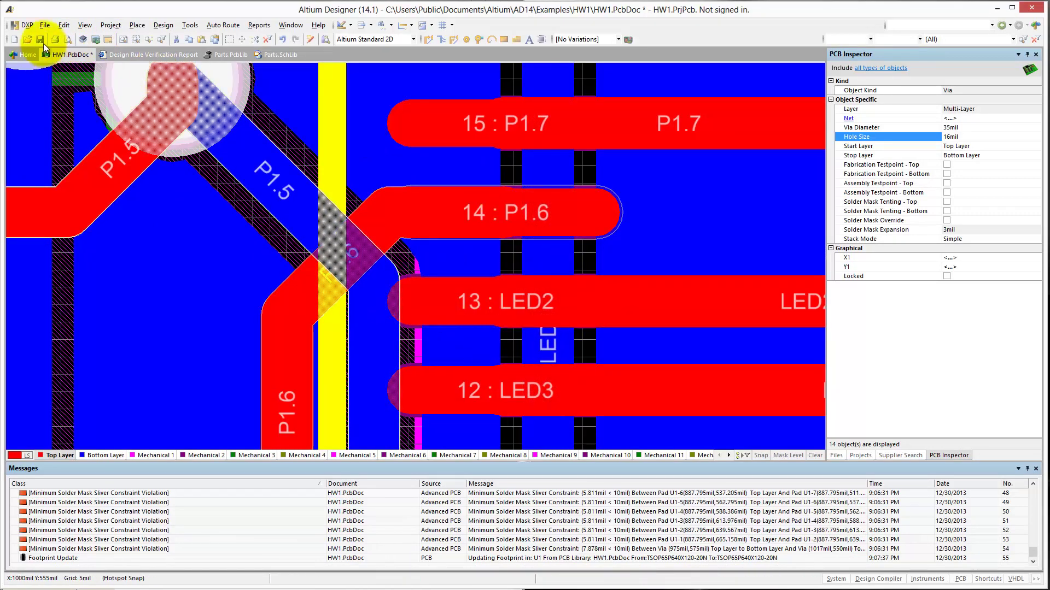
Step: Rerun the design rule check and review the remaining 9.811mil solder mask sliver violations
{"action": "left_click", "coordinate": [166, 25]}
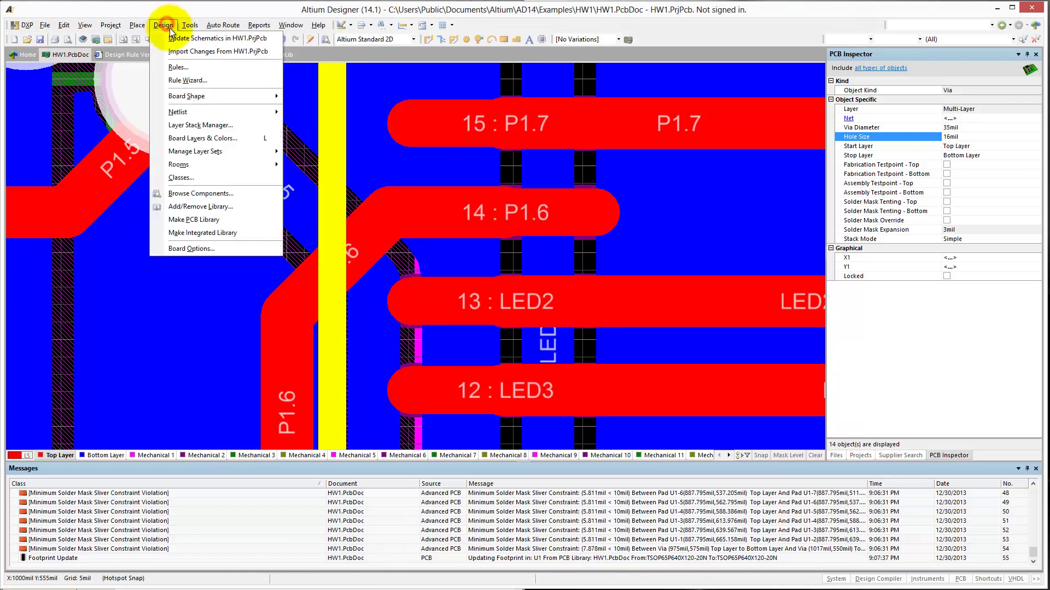
{"action": "left_click", "coordinate": [190, 26]}
{"action": "left_click", "coordinate": [202, 37]}
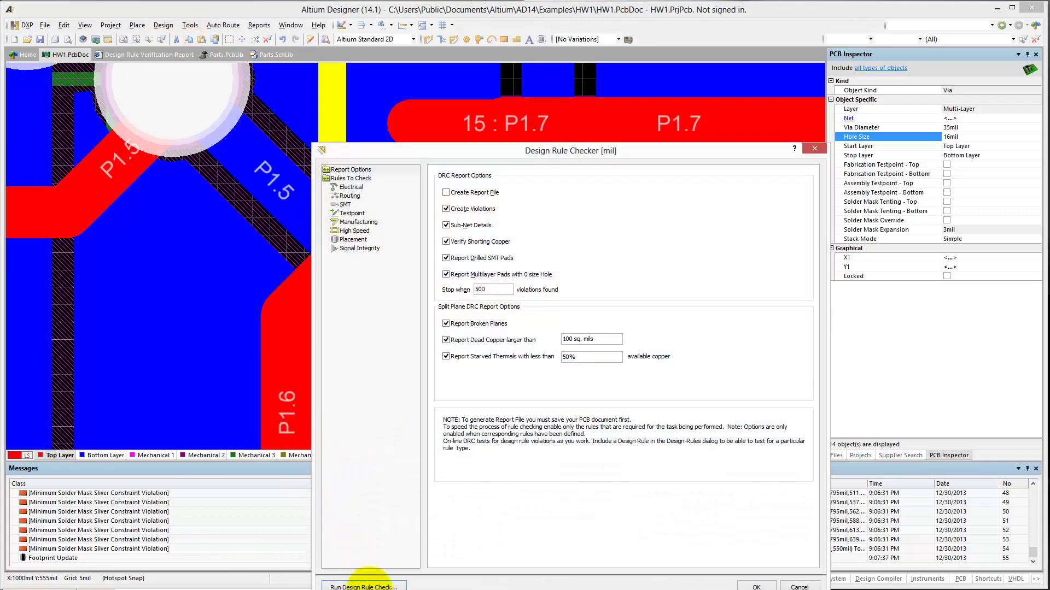
{"action": "left_click", "coordinate": [363, 587]}
{"action": "left_click", "coordinate": [192, 540]}
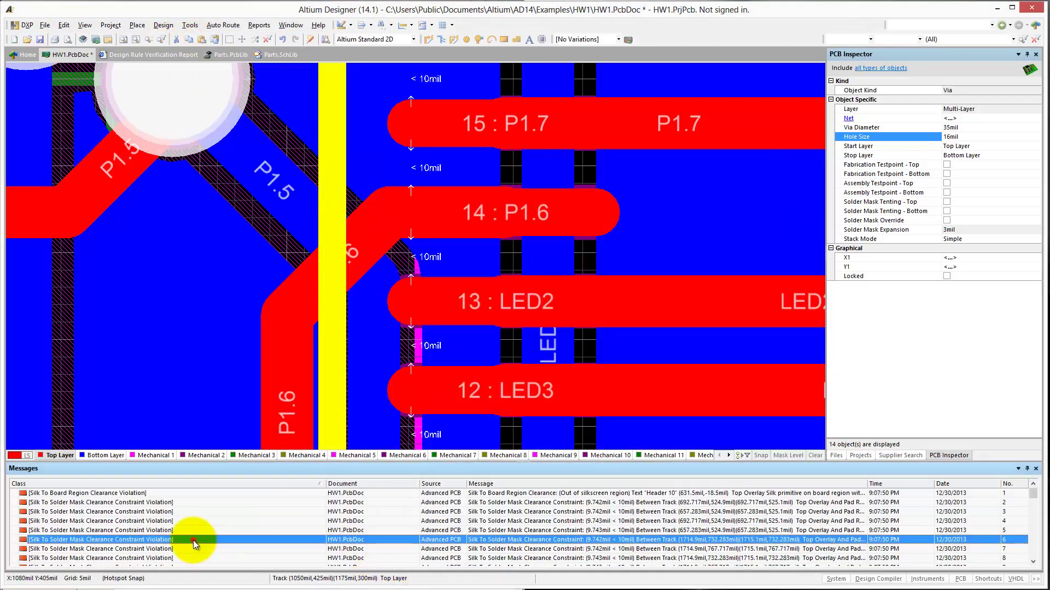
{"action": "scroll", "coordinate": [193, 541], "scroll_direction": "down", "scroll_amount": 9}
{"action": "left_click", "coordinate": [159, 549]}
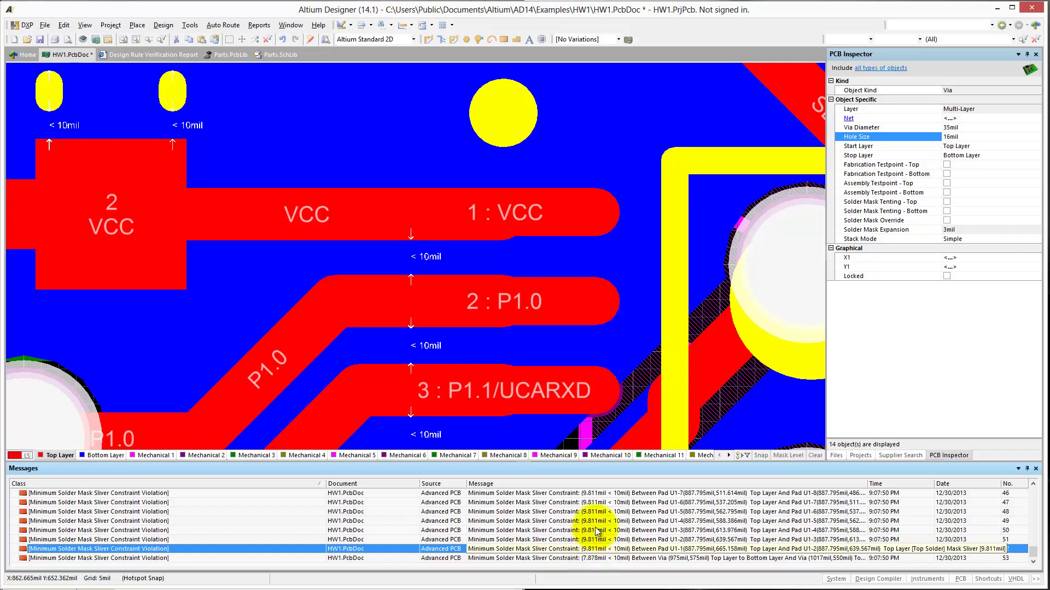
{"action": "scroll", "coordinate": [596, 530], "scroll_direction": "up", "scroll_amount": 5}
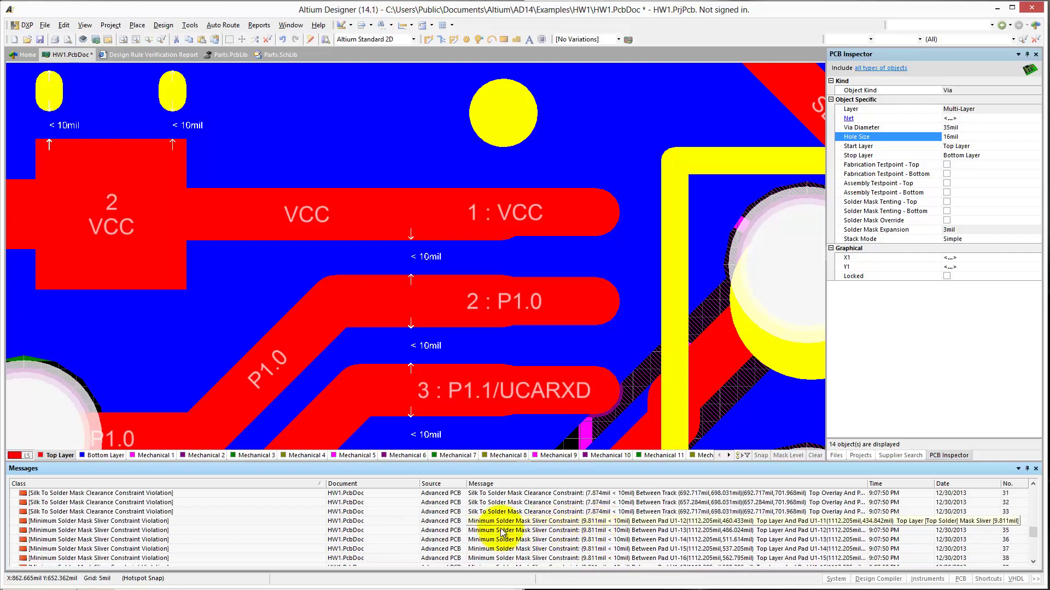
{"action": "scroll", "coordinate": [54, 526], "scroll_direction": "down", "scroll_amount": 5}
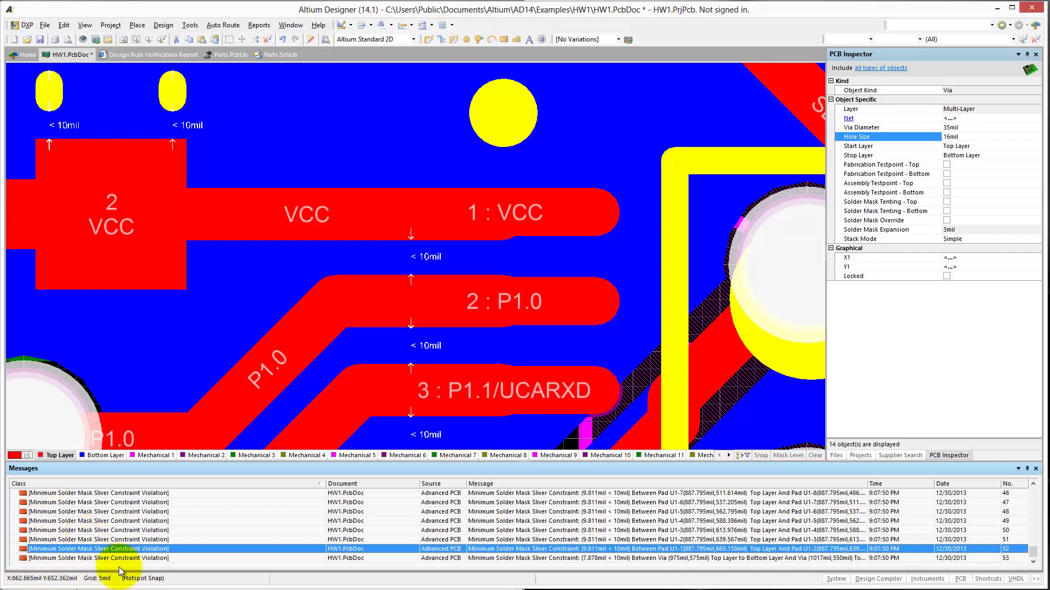
{"action": "scroll", "coordinate": [121, 566], "scroll_direction": "up", "scroll_amount": 15}
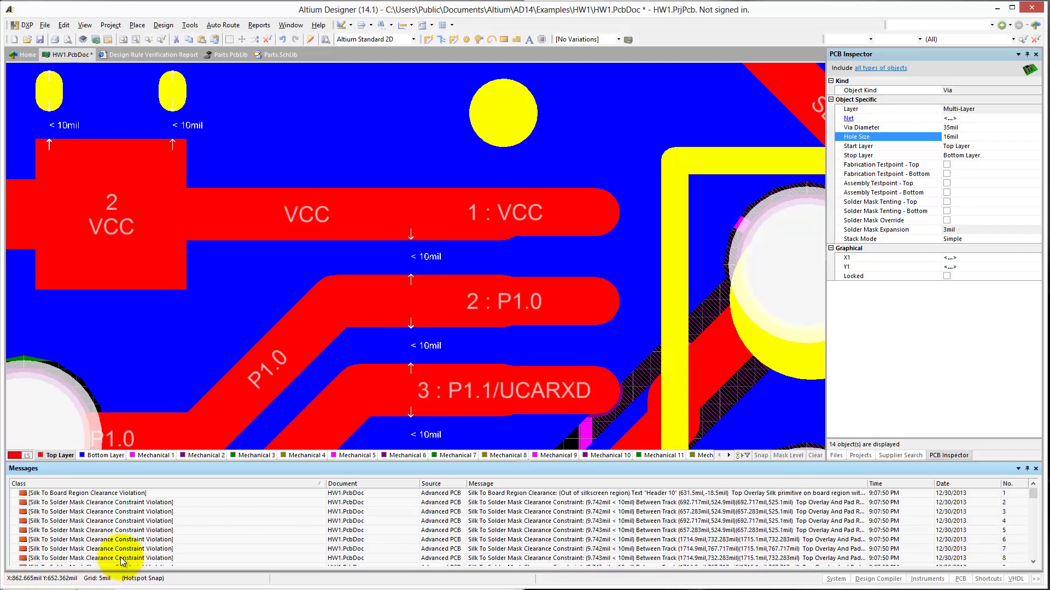